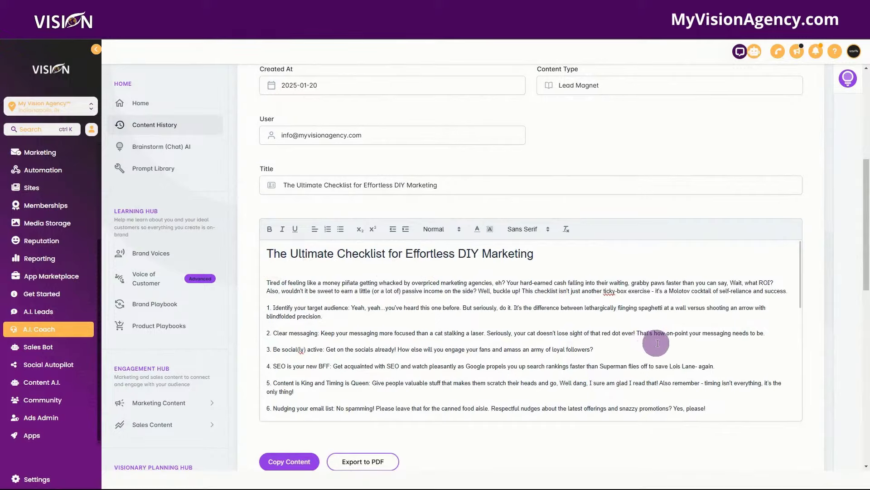
{"action": "scroll", "coordinate": [652, 340], "scroll_direction": "down", "scroll_amount": 15}
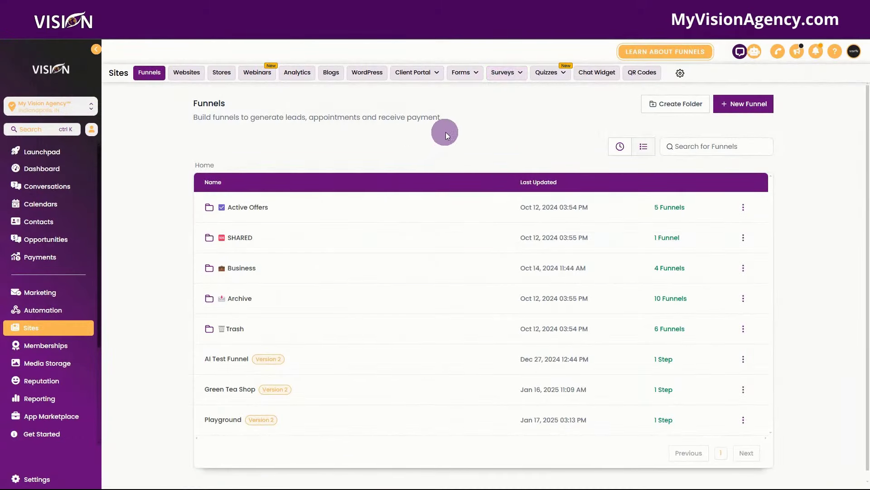
Start a new form from a template in the form builder and browse the template library for a sign-up form.
{"action": "mouse_move", "coordinate": [459, 75]}
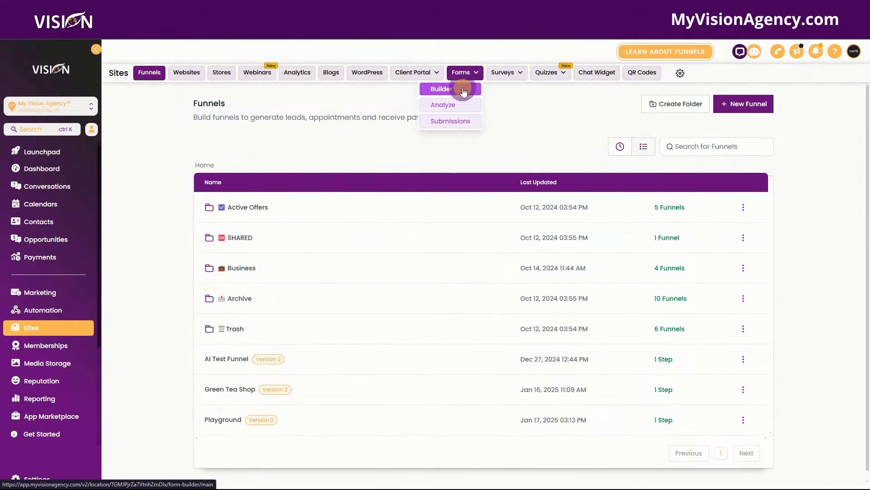
{"action": "left_click", "coordinate": [464, 92]}
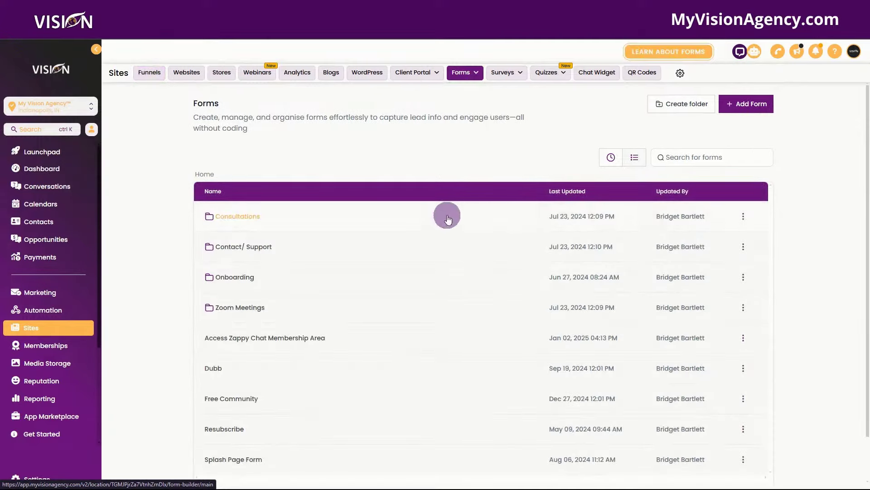
{"action": "left_click", "coordinate": [747, 104]}
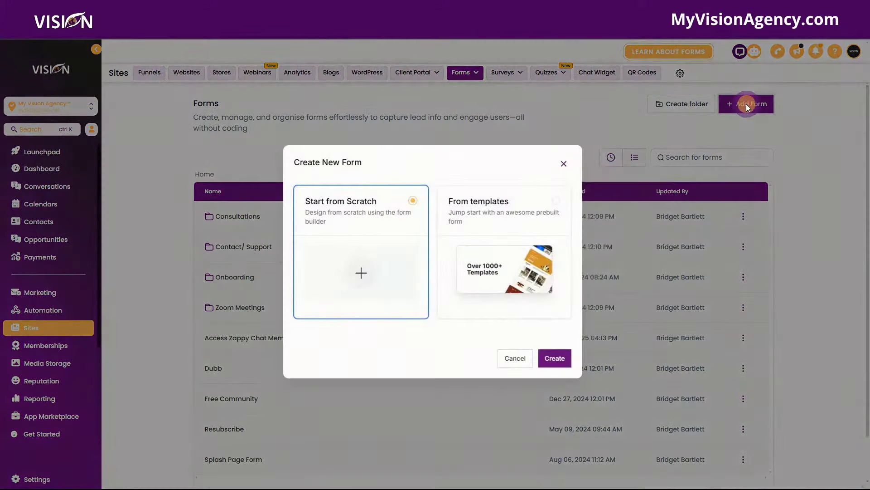
{"action": "left_click", "coordinate": [494, 217]}
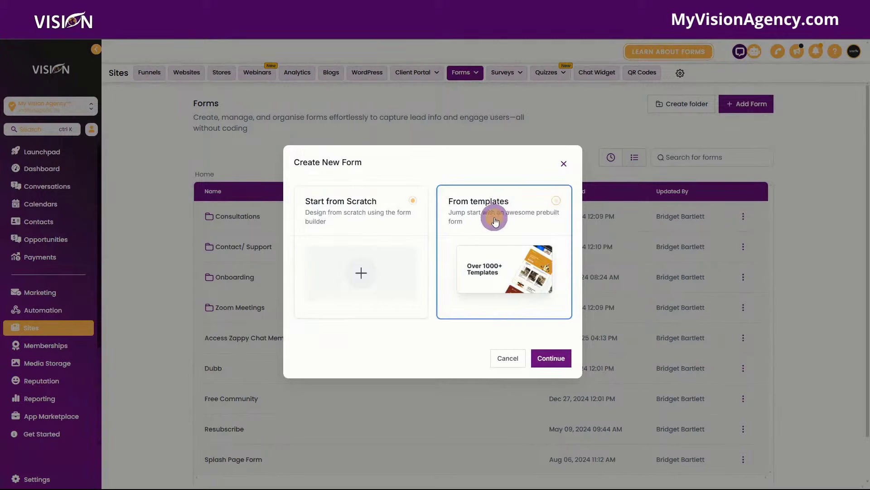
{"action": "left_click", "coordinate": [549, 354]}
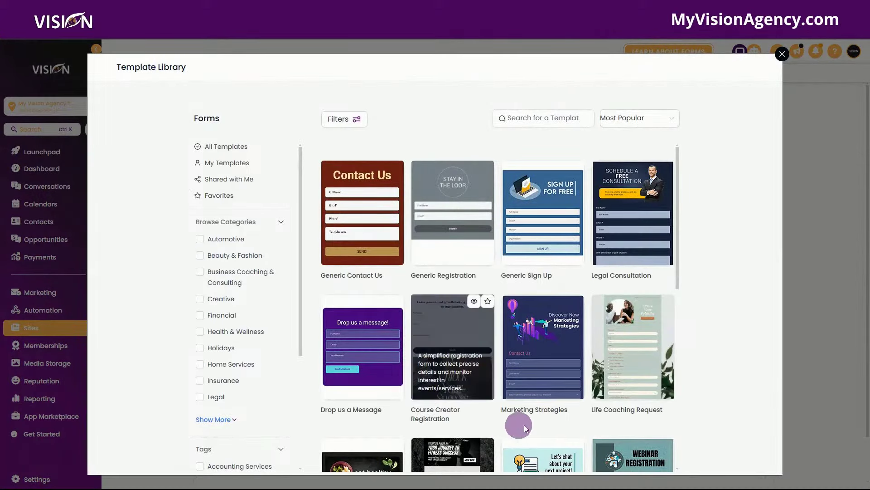
{"action": "scroll", "coordinate": [433, 436], "scroll_direction": "down", "scroll_amount": 1}
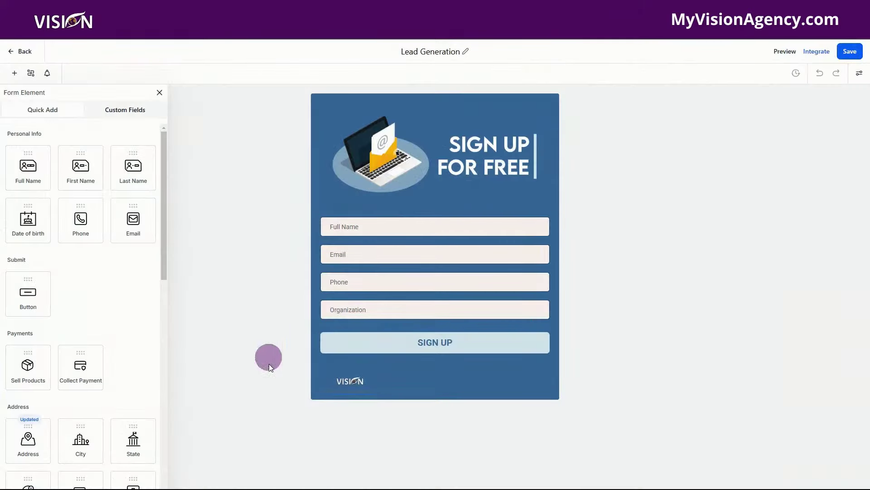
Delete the Phone and Organization fields from the Lead Generation form, keeping only Full Name and Email.
{"action": "left_click", "coordinate": [417, 227]}
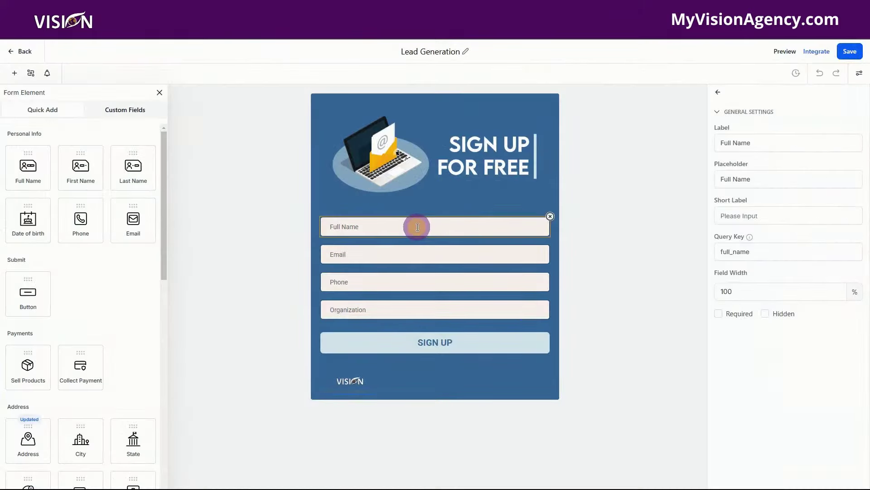
{"action": "left_click", "coordinate": [388, 253]}
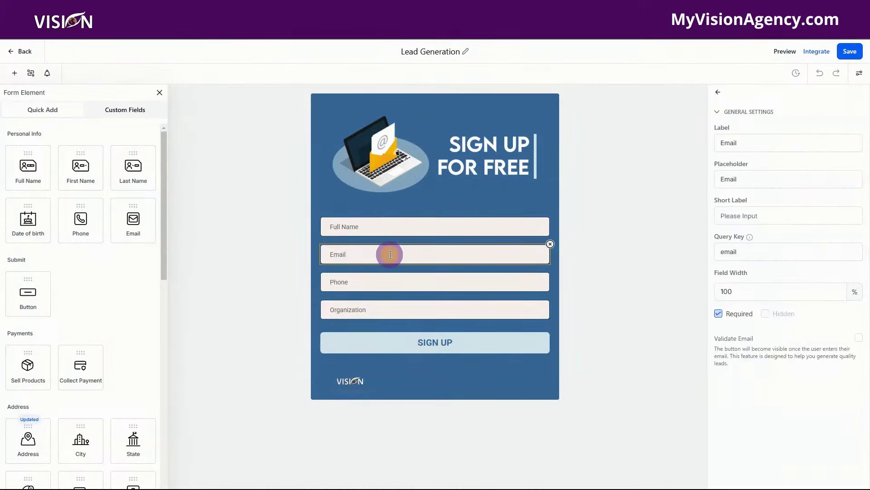
{"action": "left_click", "coordinate": [404, 291]}
{"action": "left_click", "coordinate": [391, 227]}
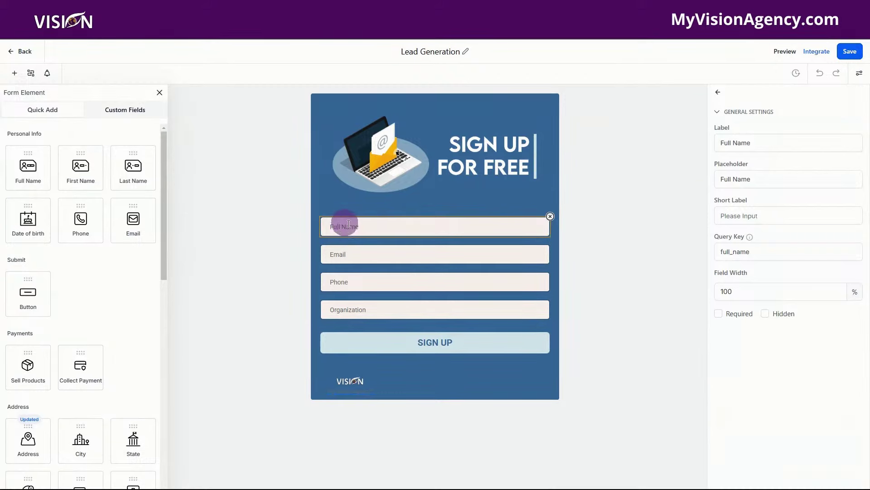
{"action": "left_click", "coordinate": [356, 256]}
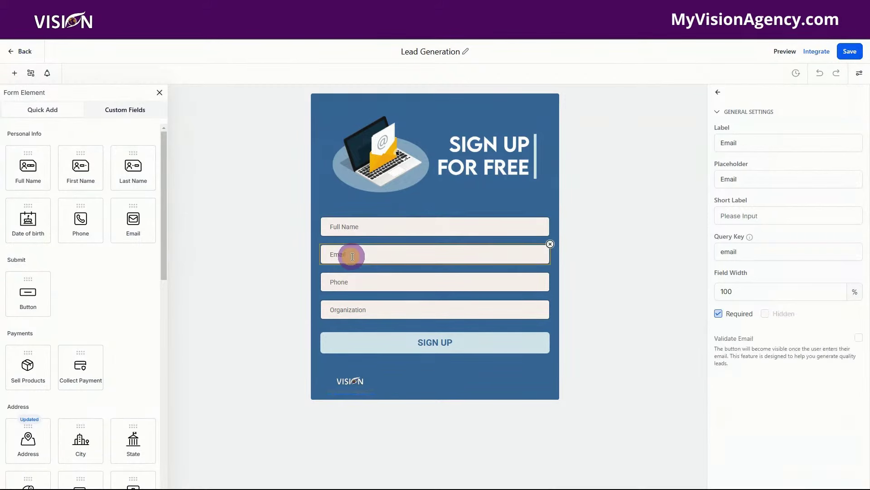
{"action": "left_click", "coordinate": [366, 287]}
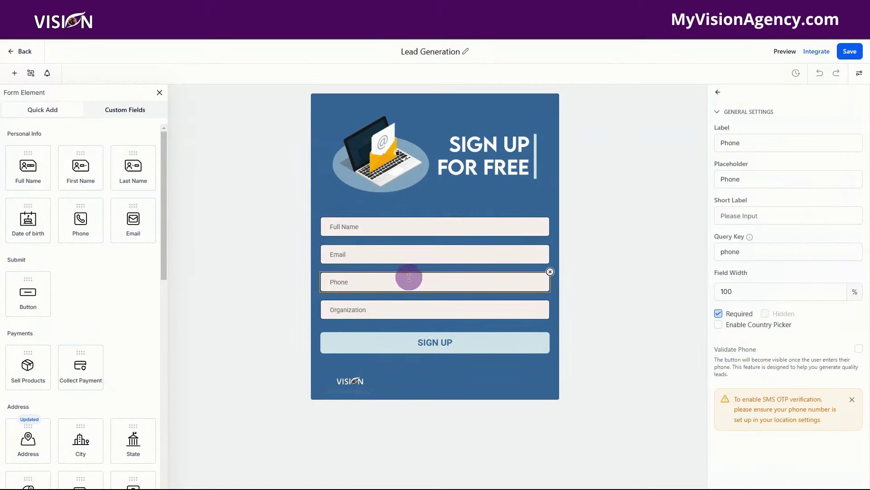
{"action": "left_click", "coordinate": [550, 272]}
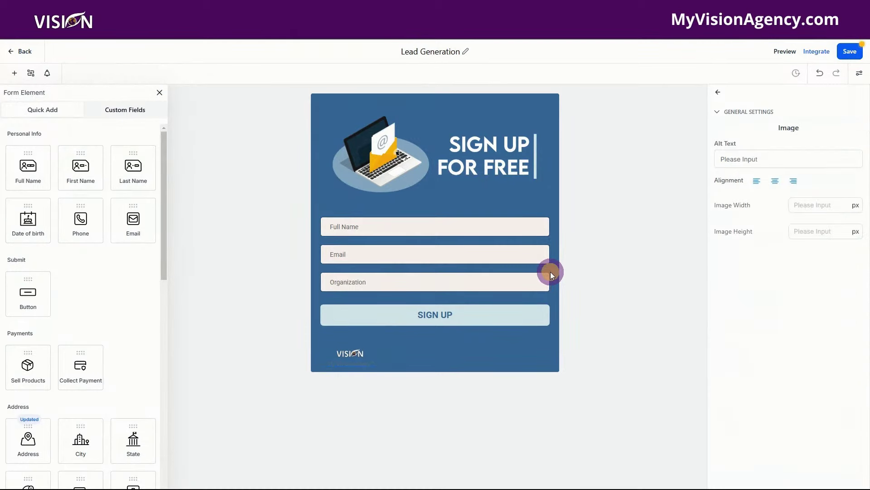
{"action": "left_click", "coordinate": [490, 286]}
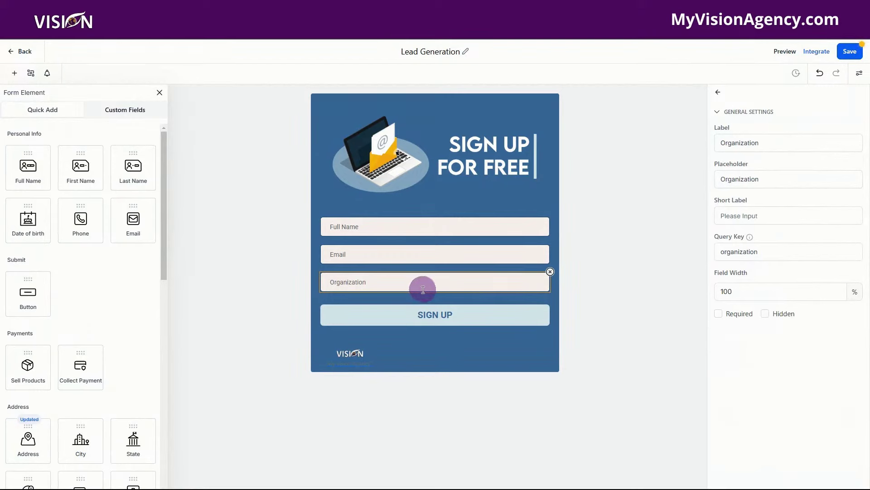
{"action": "left_click", "coordinate": [550, 272]}
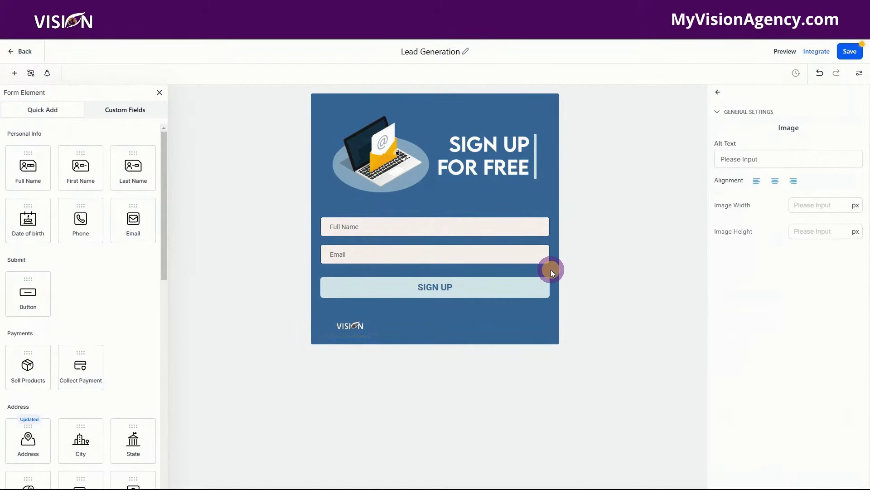
Examine the sign-up button's settings and the actions available when the form is submitted.
{"action": "left_click", "coordinate": [443, 290]}
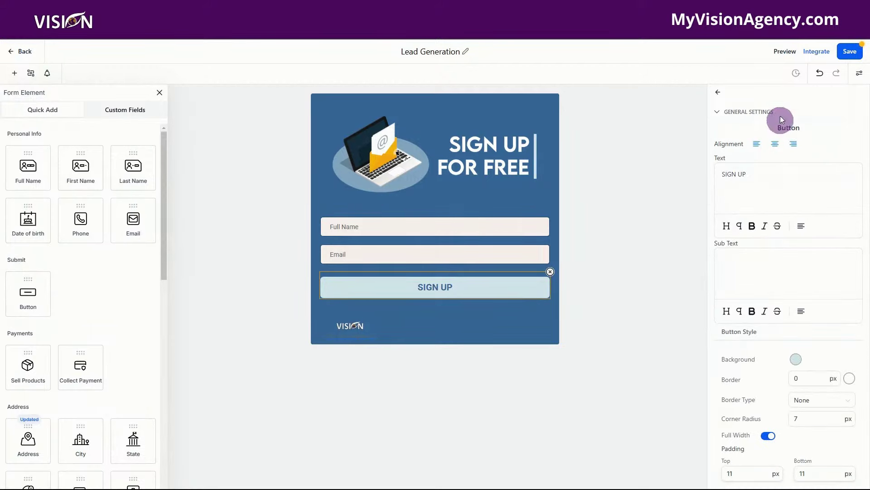
{"action": "left_click", "coordinate": [717, 92]}
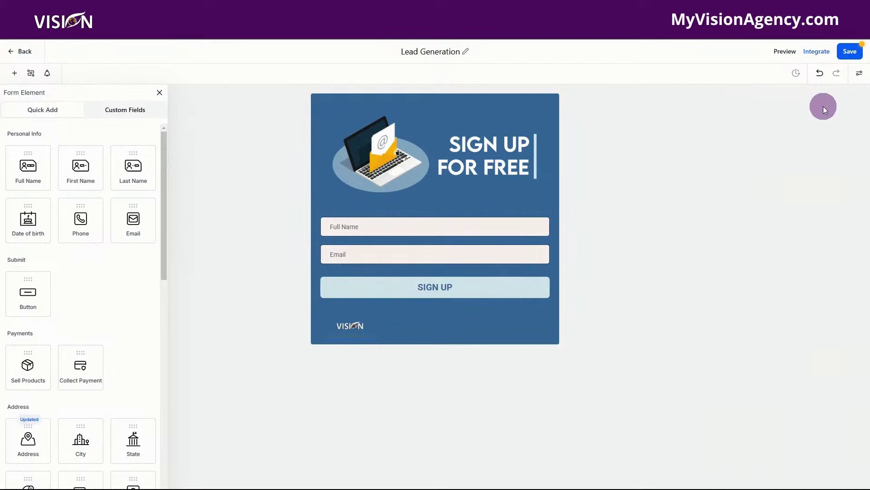
{"action": "left_click", "coordinate": [859, 77]}
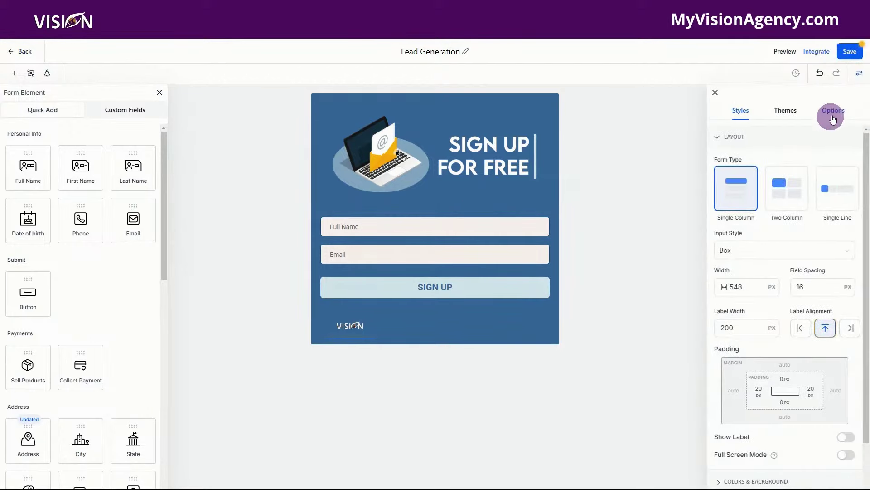
{"action": "left_click", "coordinate": [834, 112]}
{"action": "left_click", "coordinate": [736, 137]}
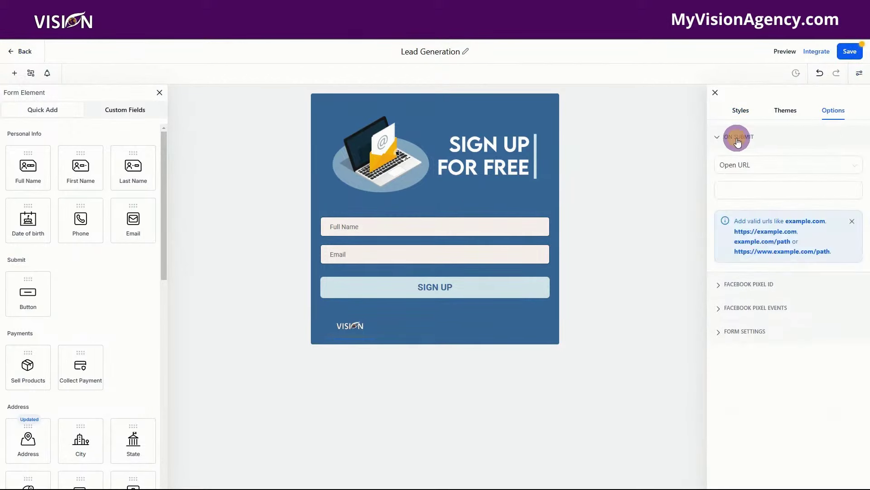
{"action": "left_click", "coordinate": [754, 173]}
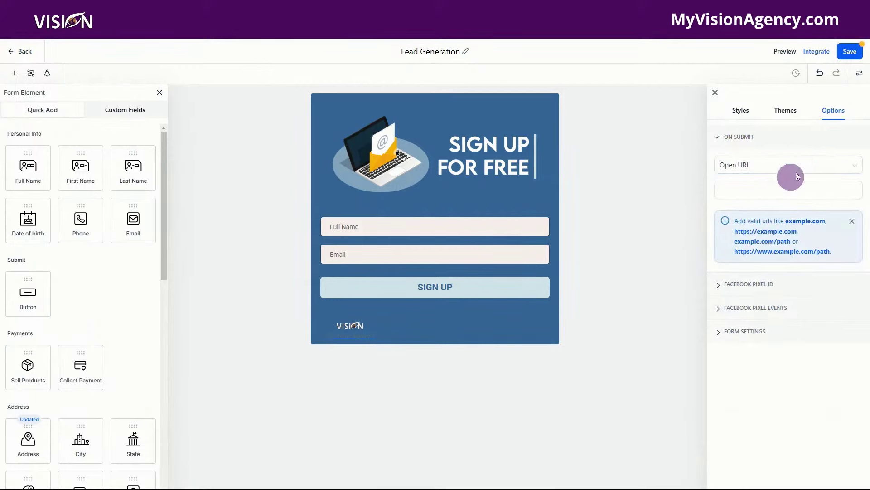
{"action": "left_click", "coordinate": [753, 170]}
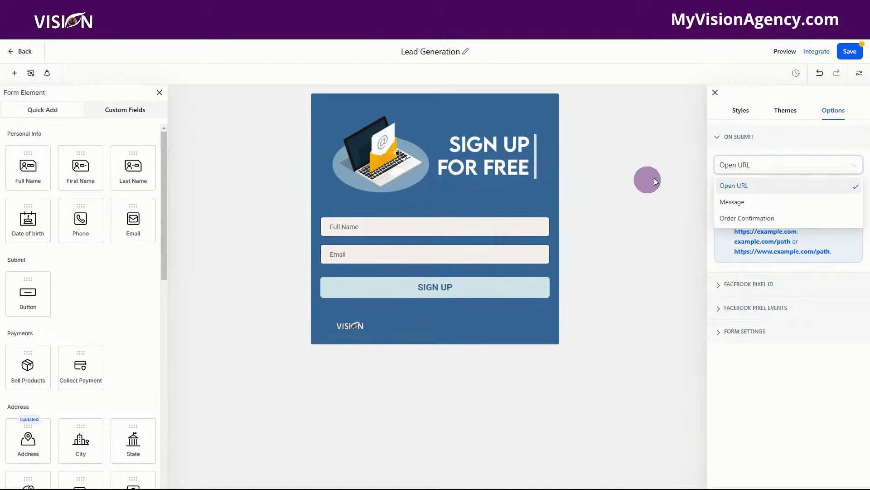
{"action": "left_click", "coordinate": [744, 137]}
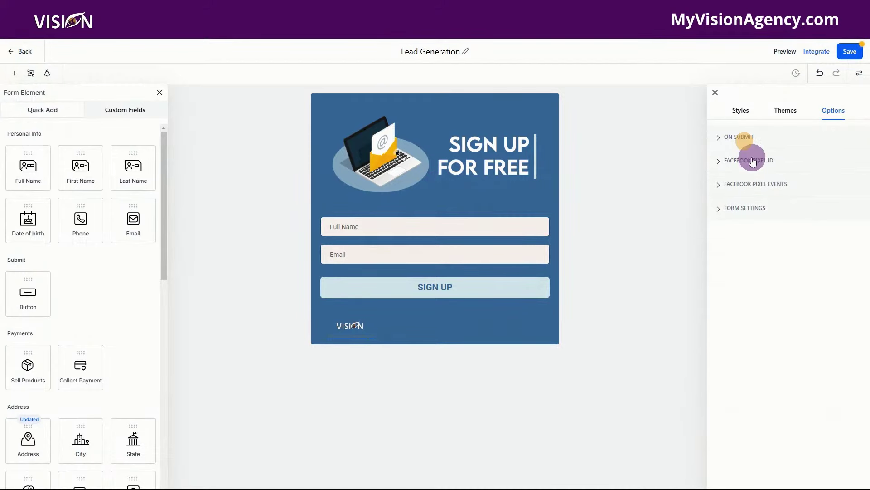
{"action": "left_click", "coordinate": [734, 137]}
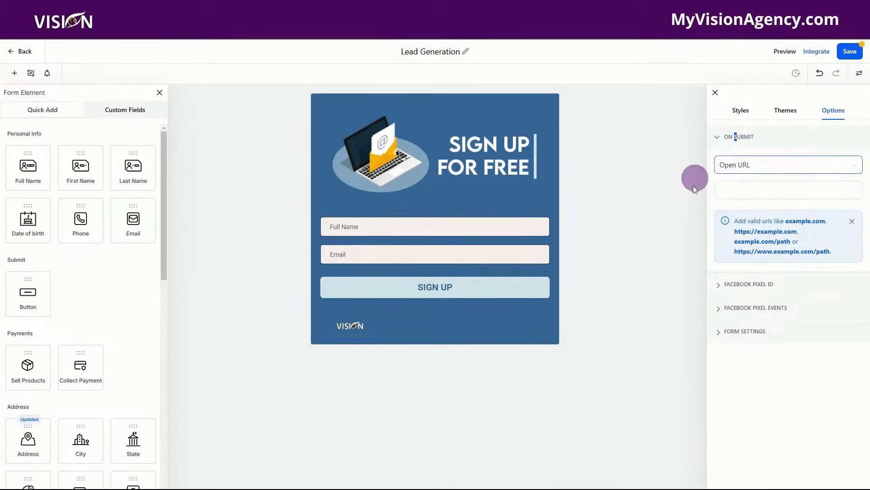
Save the Lead Generation form and leave the form builder for the list of funnels.
{"action": "left_click", "coordinate": [851, 52]}
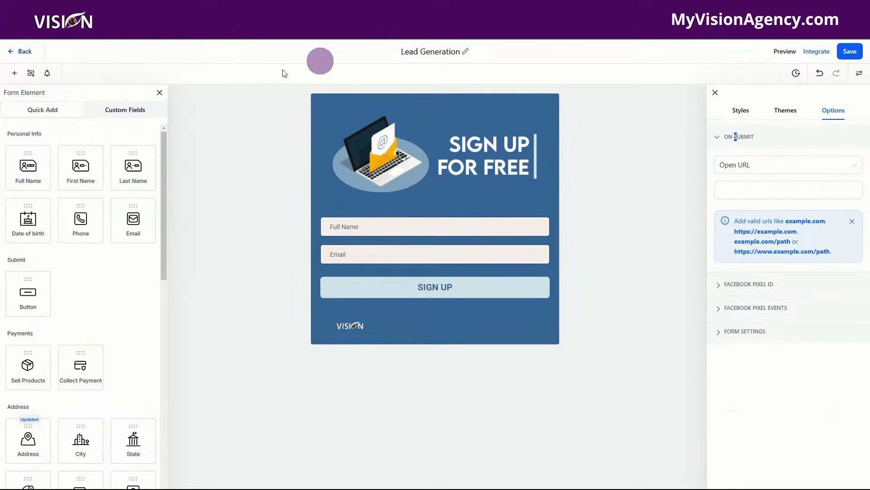
{"action": "left_click", "coordinate": [26, 53]}
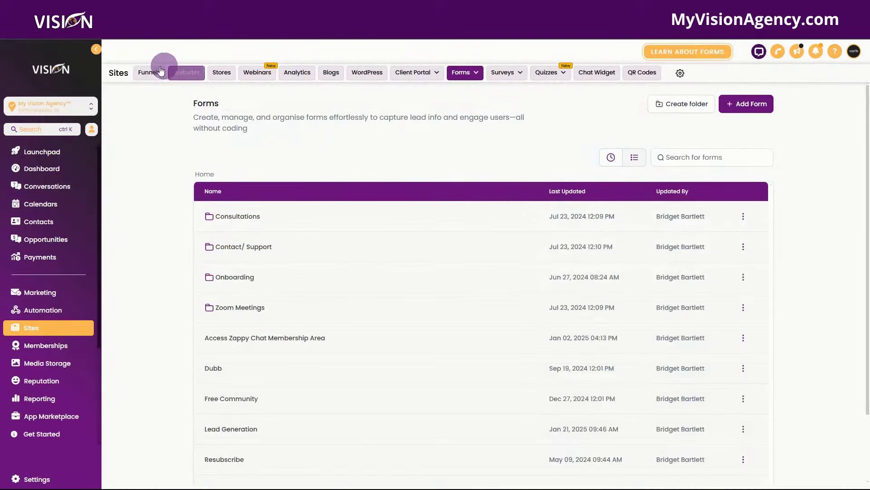
{"action": "left_click", "coordinate": [149, 72]}
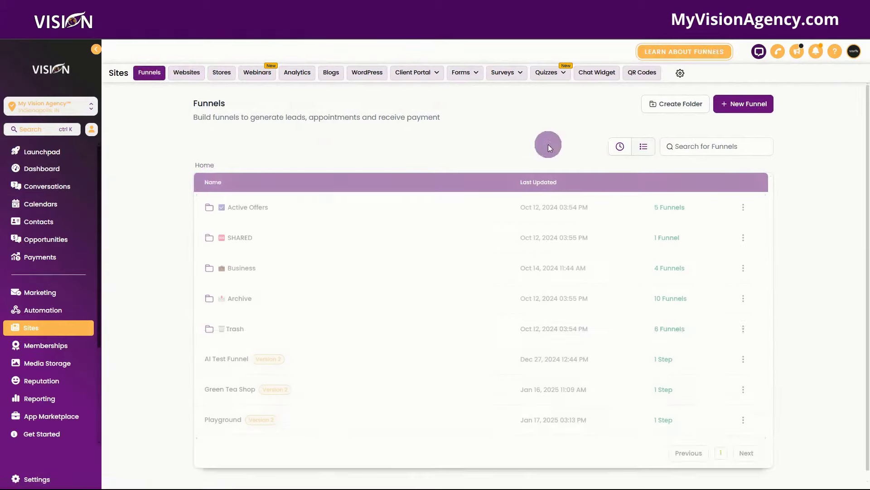
Create a new funnel from blank named "Lead Magnet Funnel".
{"action": "left_click", "coordinate": [752, 104]}
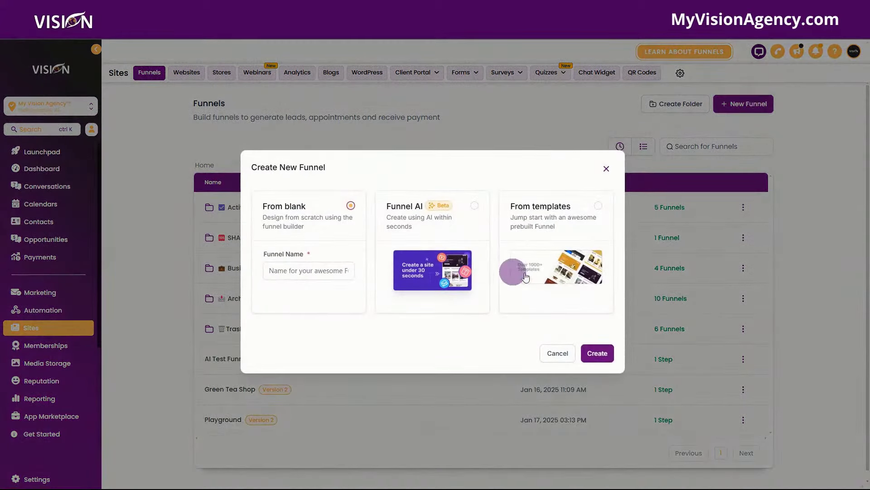
{"action": "left_click", "coordinate": [311, 274]}
{"action": "left_click", "coordinate": [311, 273]}
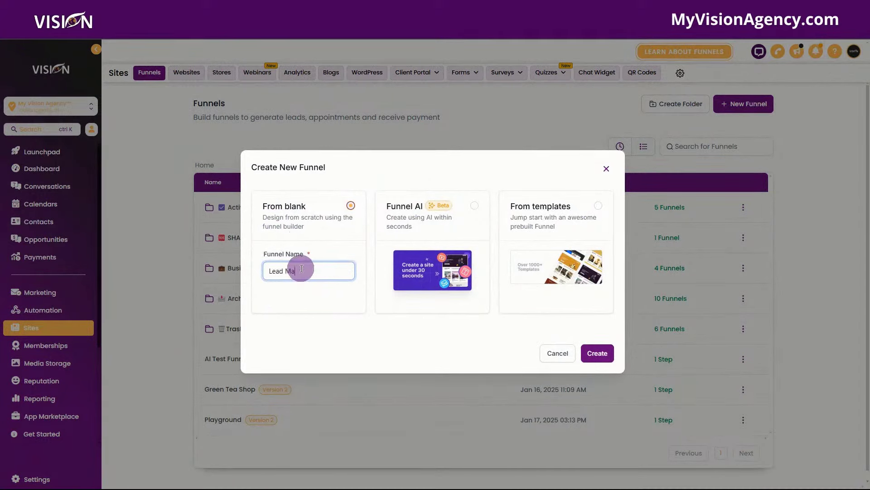
{"action": "type", "text": "Lead Magenet Funnel"}
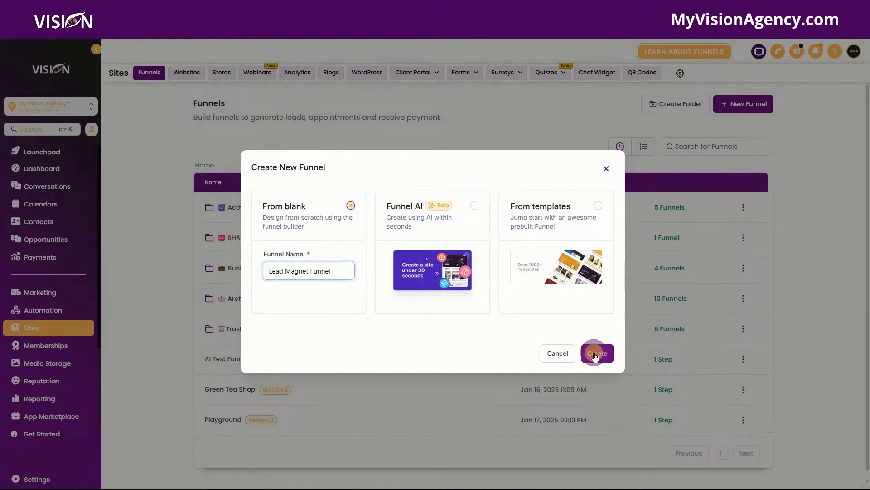
{"action": "left_click", "coordinate": [597, 353]}
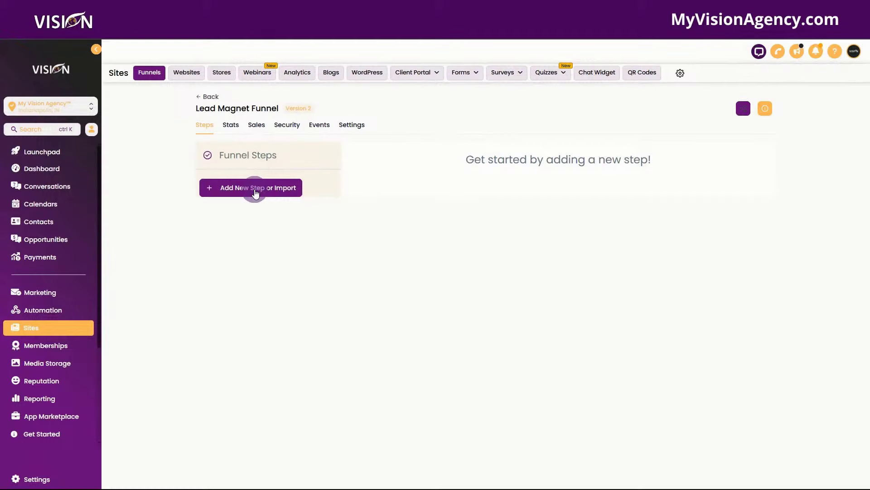
Add a first funnel step named "Optin Page" with the path /optin.
{"action": "left_click", "coordinate": [256, 190]}
{"action": "left_click", "coordinate": [390, 213]}
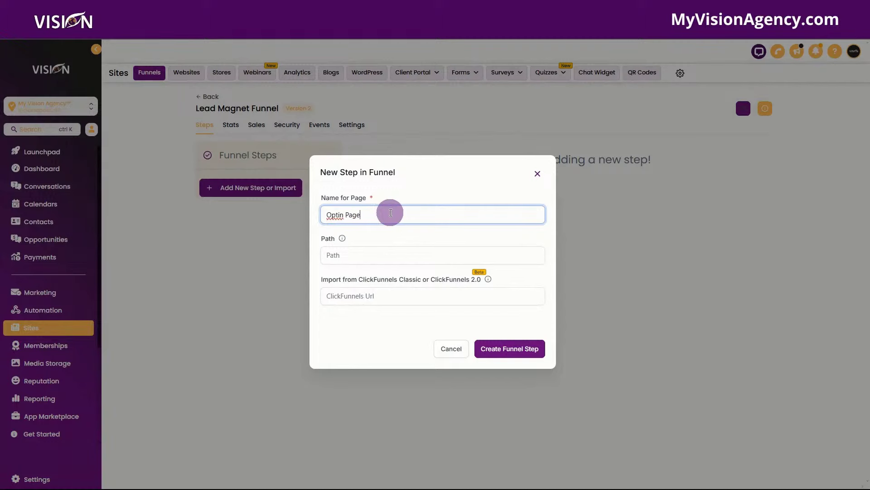
{"action": "left_click", "coordinate": [379, 254]}
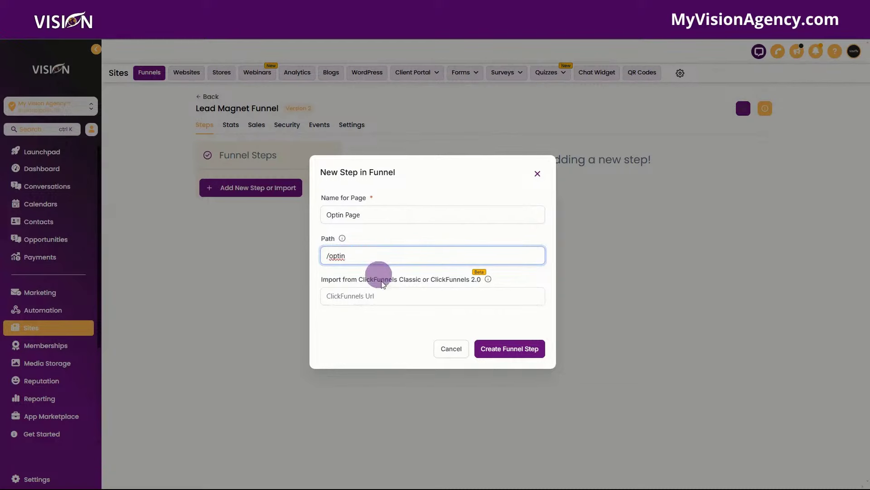
{"action": "left_click", "coordinate": [522, 358]}
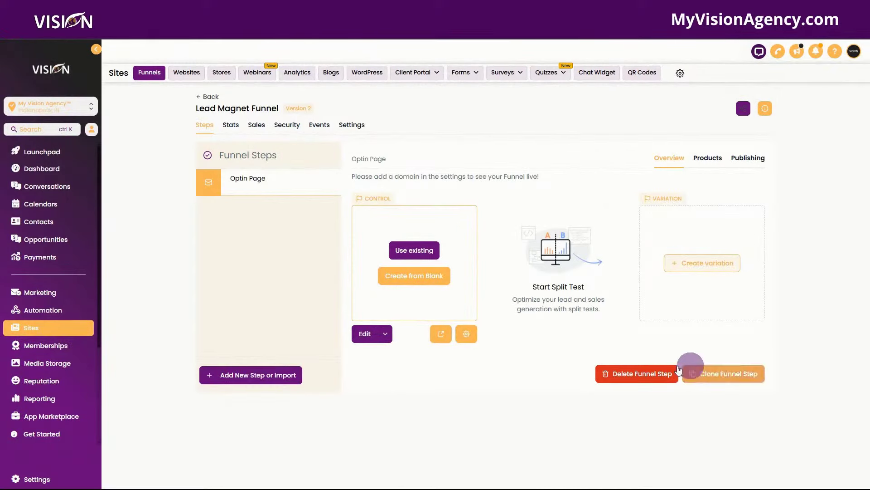
Add a second funnel step named "Thank you" with a thank-you path.
{"action": "left_click", "coordinate": [267, 375]}
{"action": "left_click", "coordinate": [392, 209]}
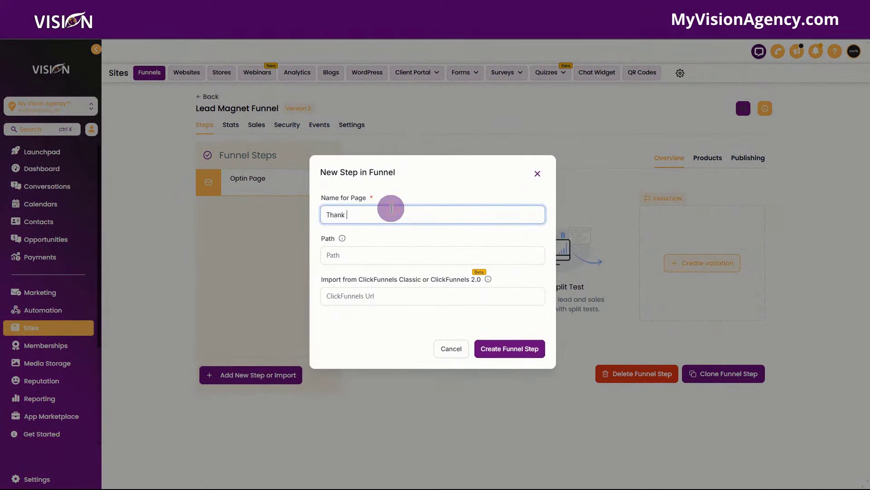
{"action": "left_click", "coordinate": [387, 252]}
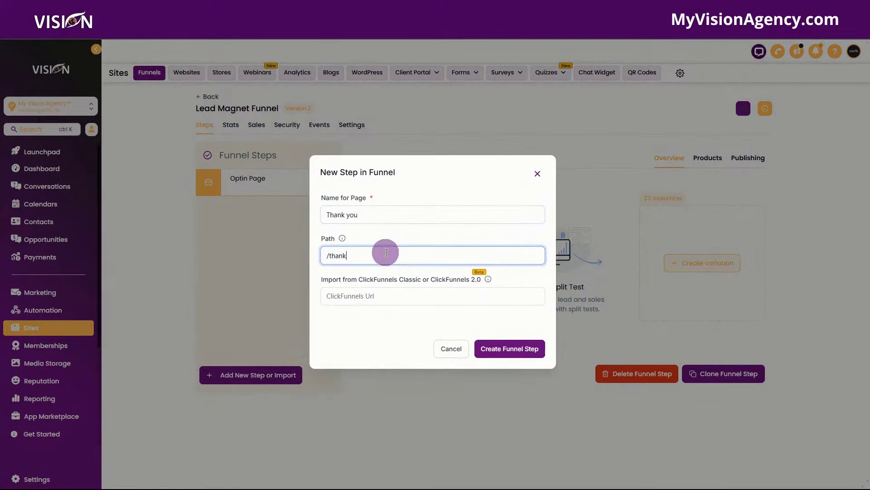
{"action": "left_click", "coordinate": [511, 347]}
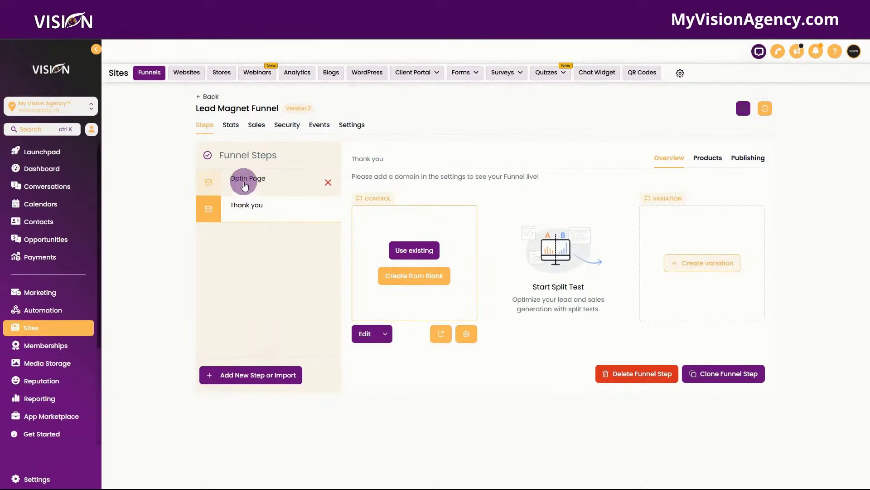
Create the Optin Page from blank and add a full-width section containing a one-column row.
{"action": "left_click", "coordinate": [245, 183]}
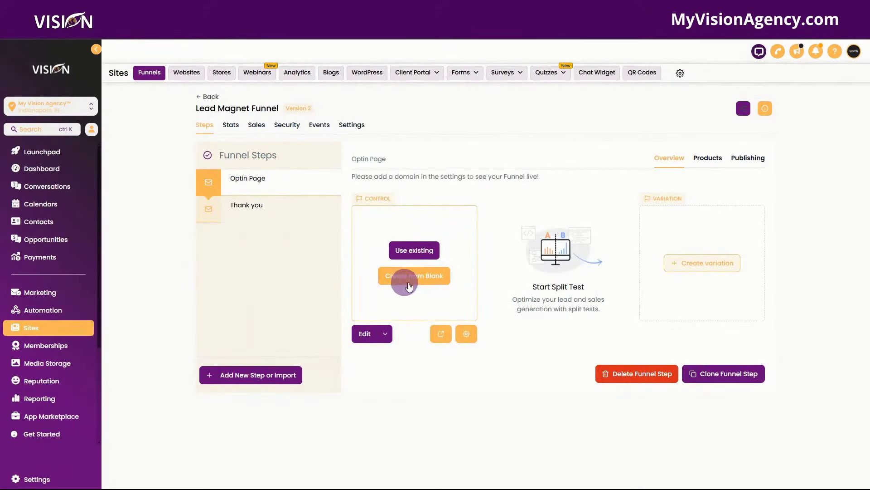
{"action": "left_click", "coordinate": [426, 280]}
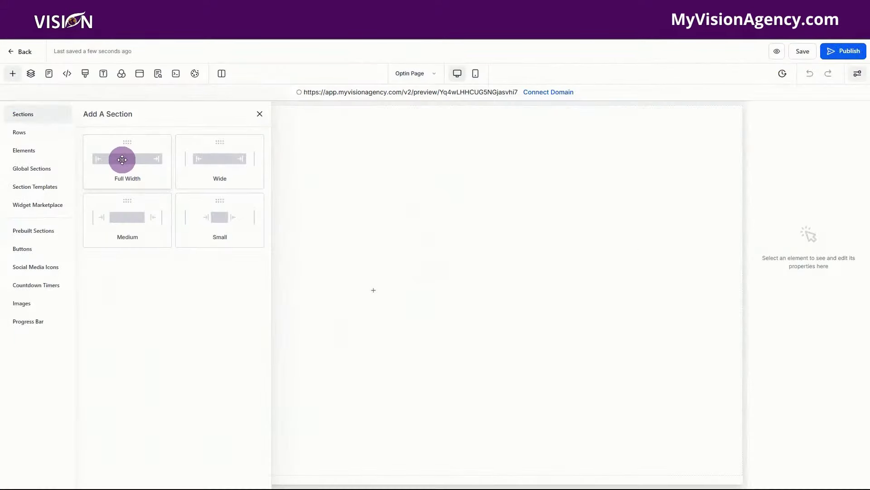
{"action": "left_click_drag", "start_coordinate": [122, 159], "coordinate": [385, 143]}
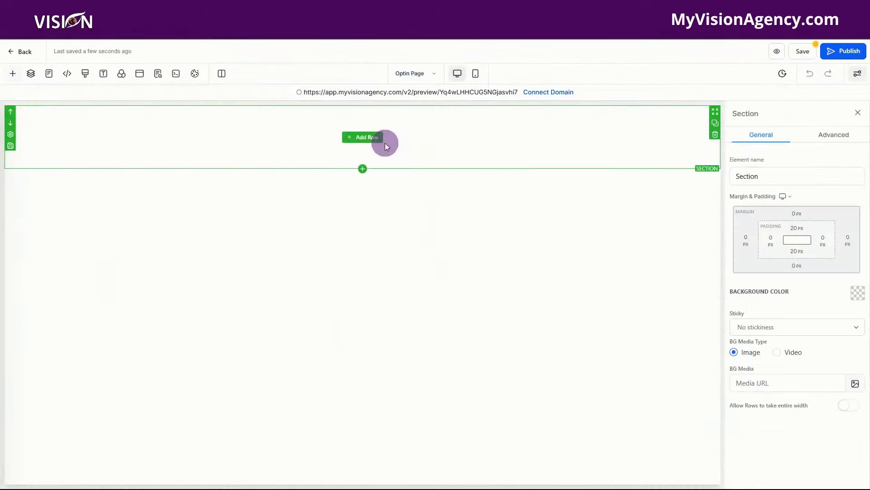
{"action": "left_click", "coordinate": [369, 137]}
{"action": "left_click_drag", "start_coordinate": [116, 167], "coordinate": [365, 143]}
Add a form element to the column and choose the Lead Generation form for it.
{"action": "left_click", "coordinate": [362, 152]}
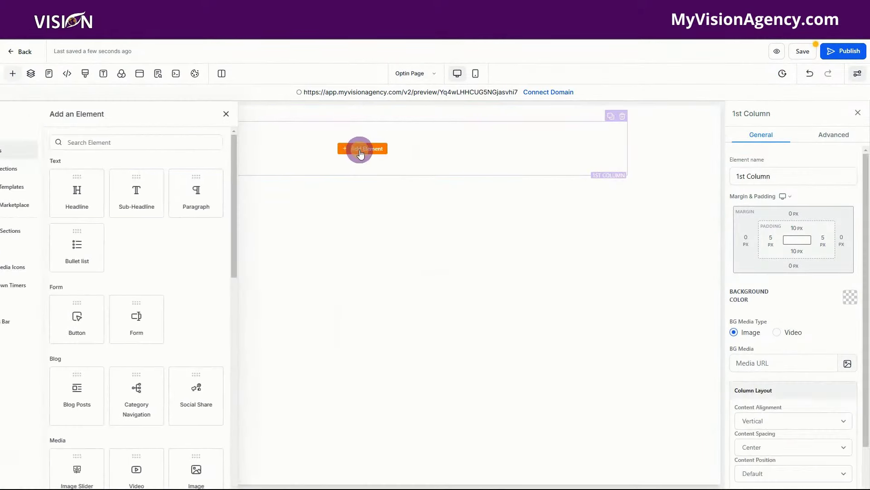
{"action": "left_click_drag", "start_coordinate": [165, 294], "coordinate": [363, 148]}
{"action": "left_click", "coordinate": [409, 228]}
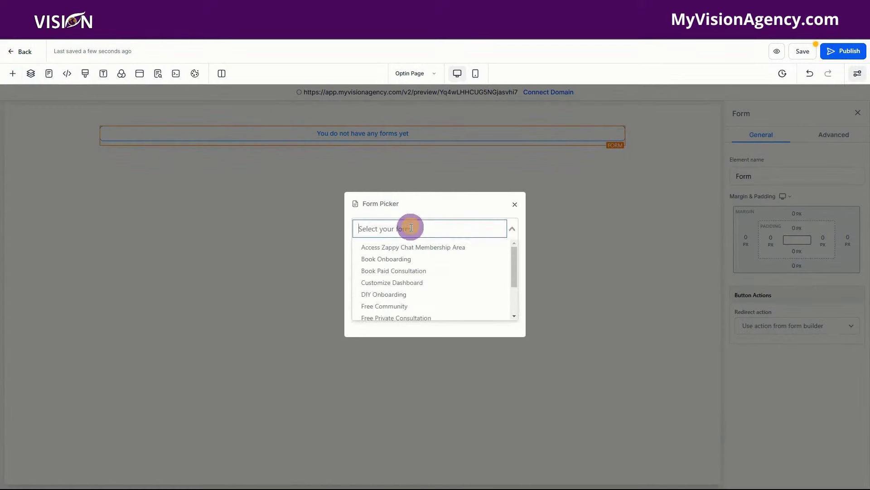
{"action": "type", "text": "le"}
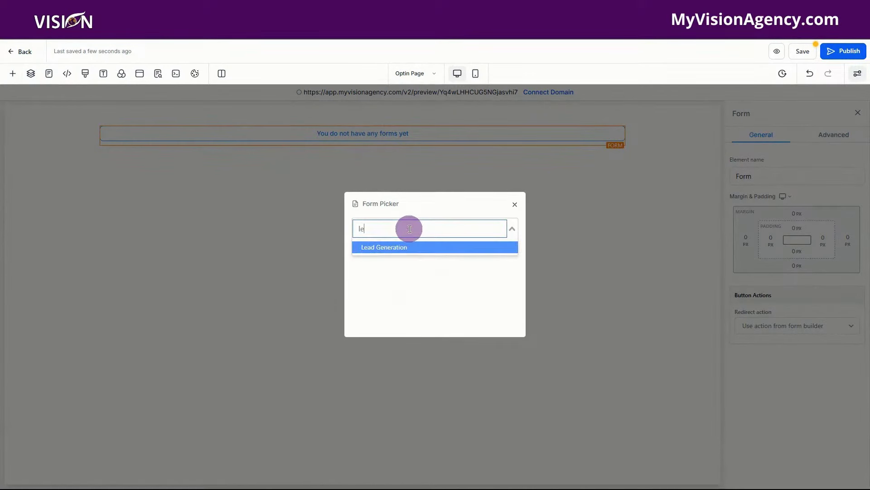
{"action": "left_click", "coordinate": [410, 247]}
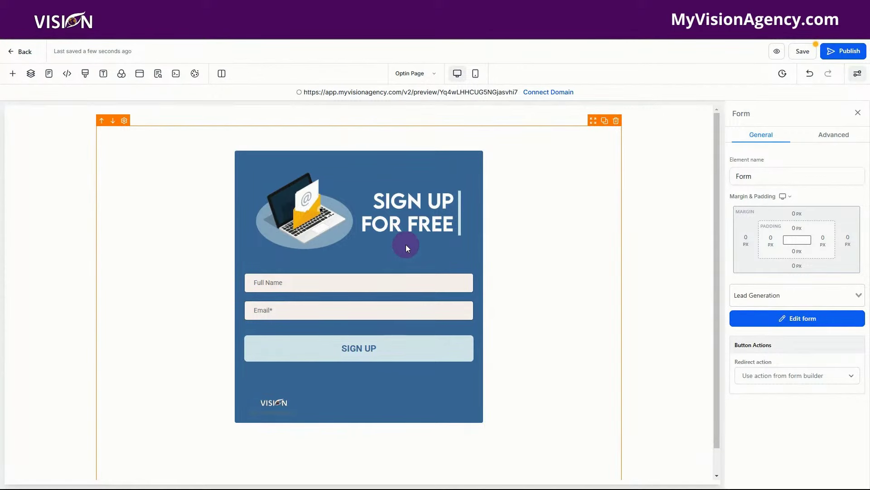
Set the form's redirect action to "Go to Next step", then save and publish the Optin Page.
{"action": "left_click", "coordinate": [780, 375]}
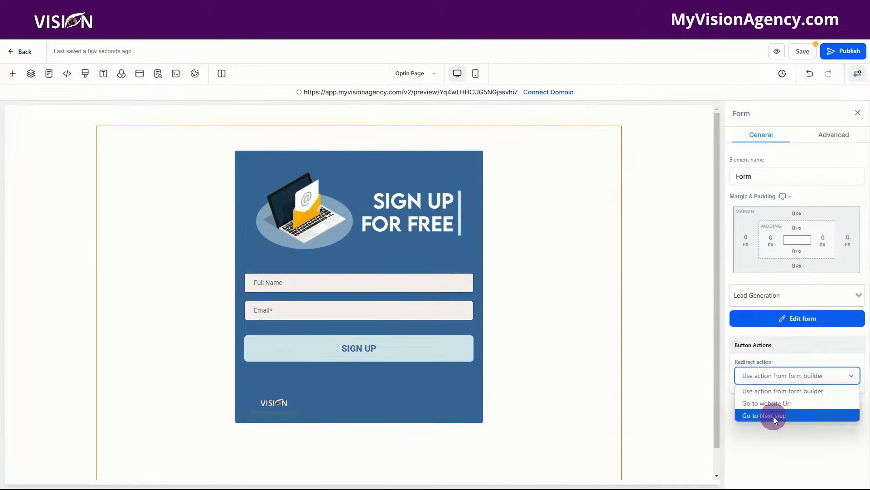
{"action": "left_click", "coordinate": [774, 418]}
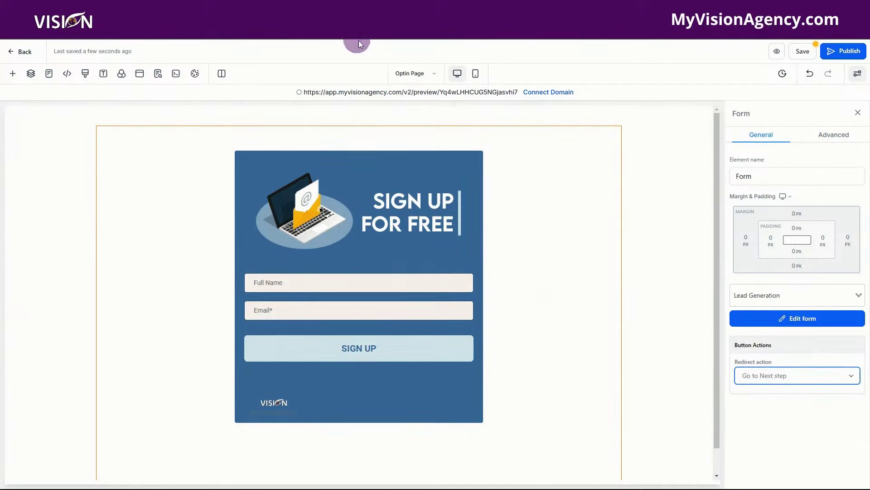
{"action": "left_click", "coordinate": [408, 73]}
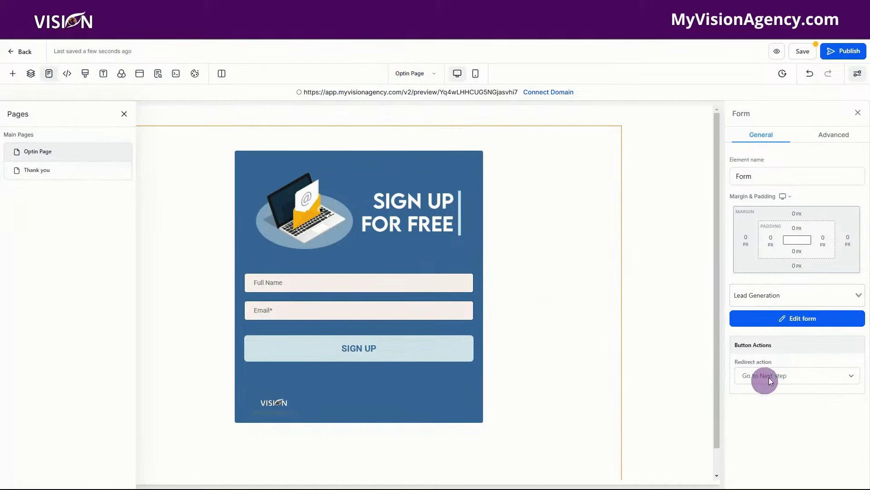
{"action": "left_click", "coordinate": [803, 51]}
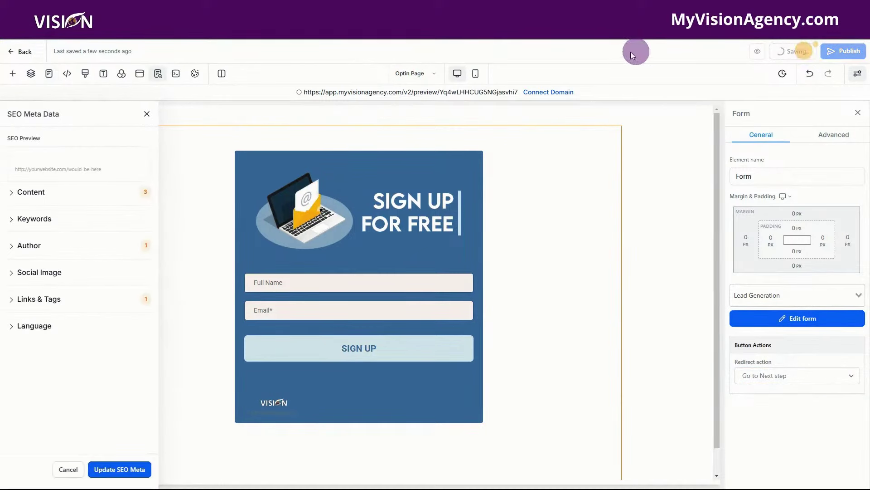
{"action": "left_click", "coordinate": [856, 52]}
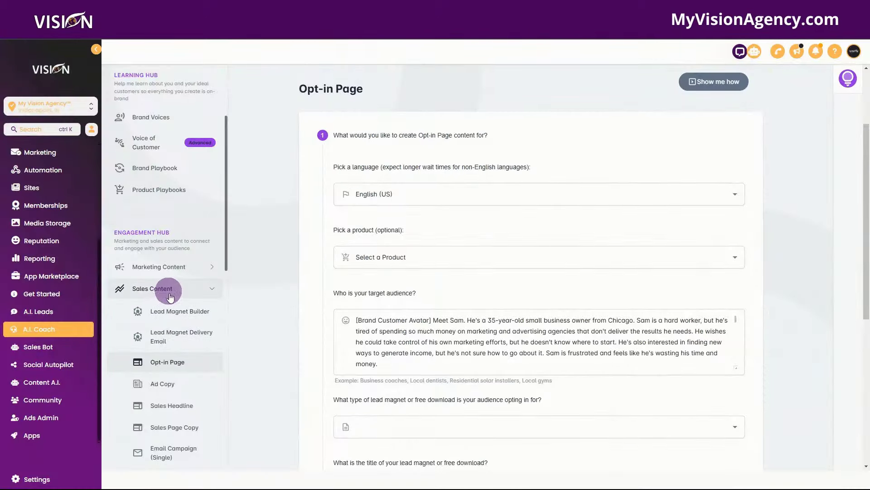
In the A.I. Coach's Opt-in Page generator, choose High Level as the product and review the target audience.
{"action": "scroll", "coordinate": [169, 259], "scroll_direction": "down", "scroll_amount": 1}
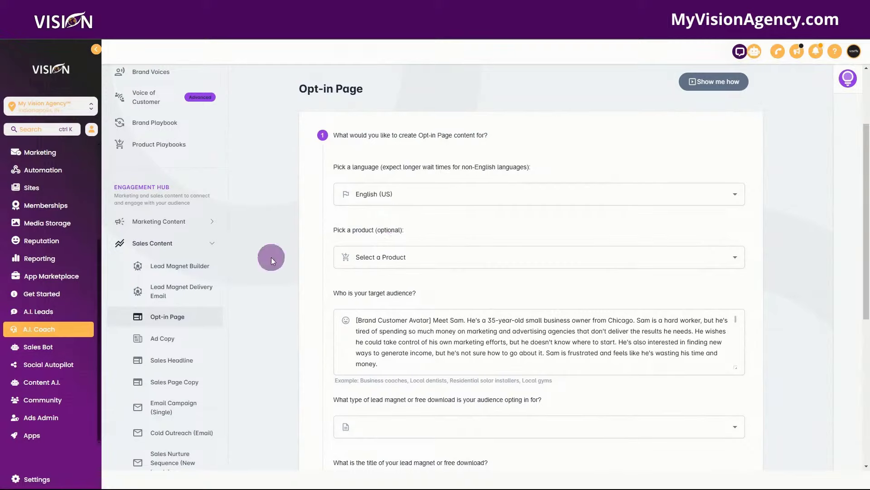
{"action": "scroll", "coordinate": [490, 245], "scroll_direction": "down", "scroll_amount": 2}
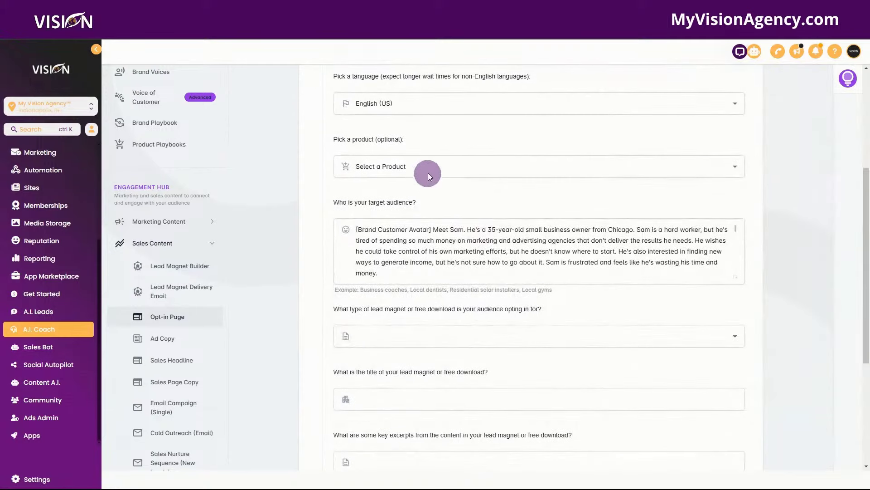
{"action": "left_click", "coordinate": [382, 167]}
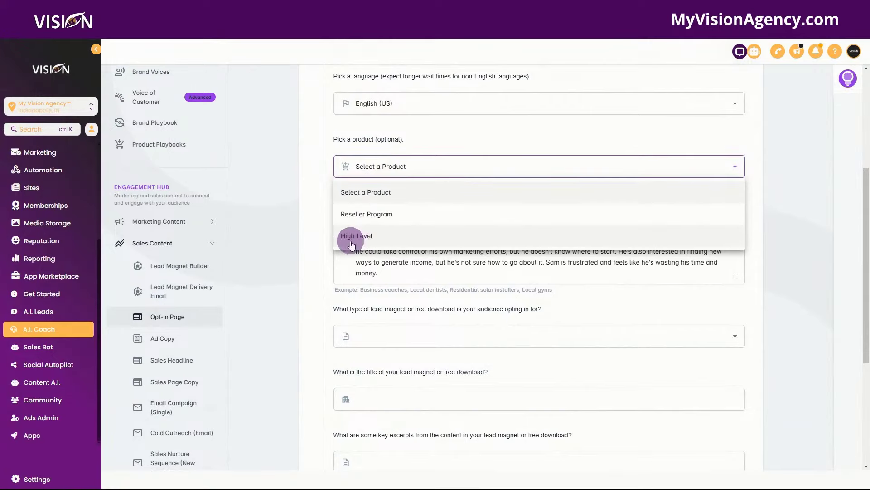
{"action": "left_click", "coordinate": [365, 237]}
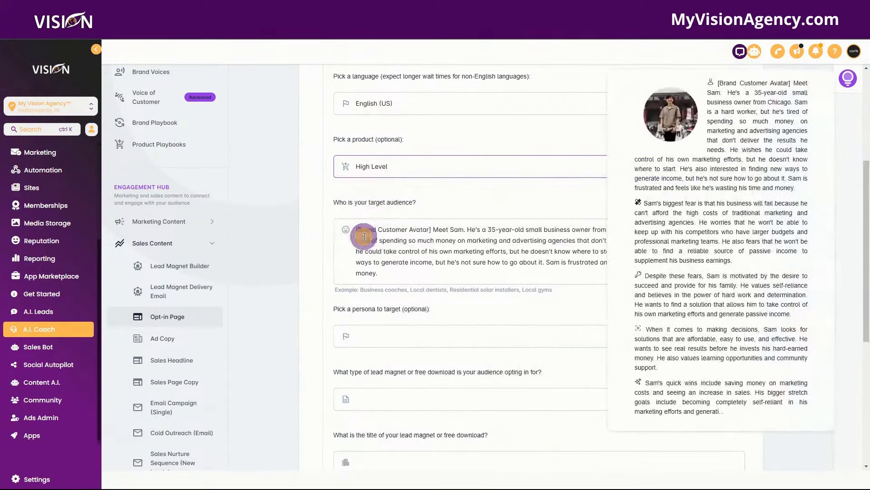
{"action": "mouse_move", "coordinate": [477, 248]}
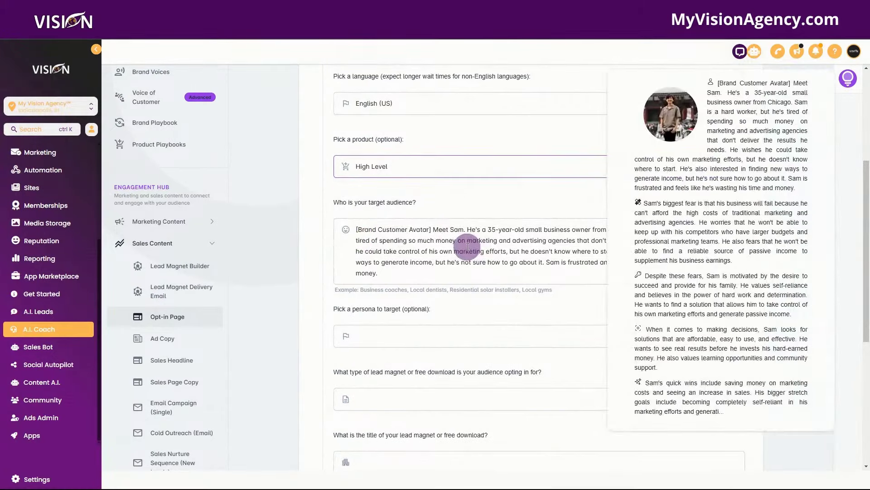
{"action": "scroll", "coordinate": [394, 243], "scroll_direction": "down", "scroll_amount": 2}
{"action": "scroll", "coordinate": [413, 243], "scroll_direction": "up", "scroll_amount": 2}
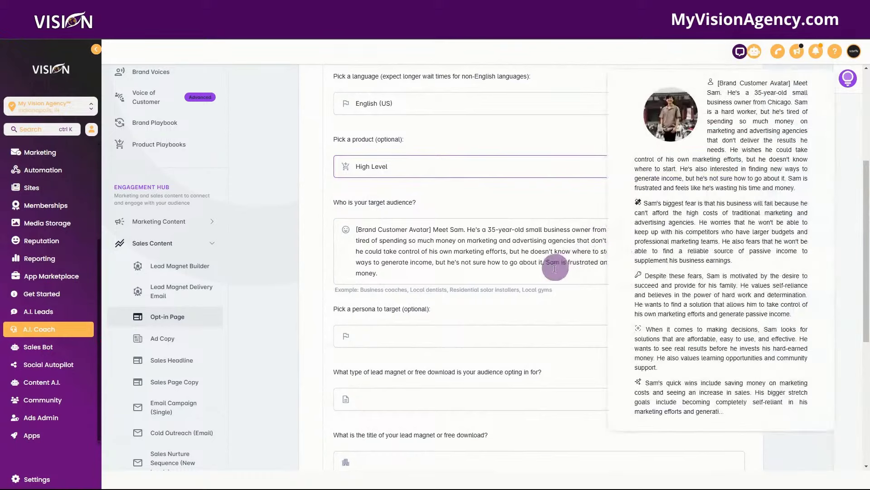
Target the first listed persona, the Chicago small business owner, and set the lead magnet type to Checklist.
{"action": "left_click", "coordinate": [389, 341]}
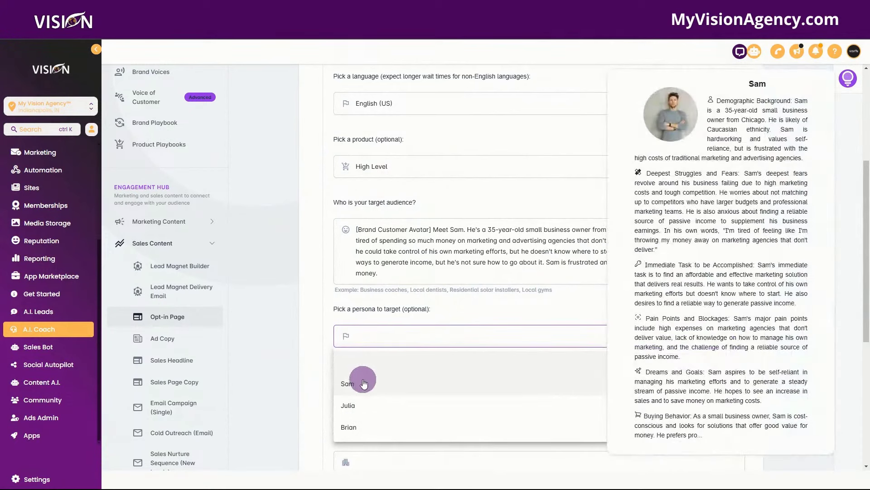
{"action": "left_click", "coordinate": [363, 385]}
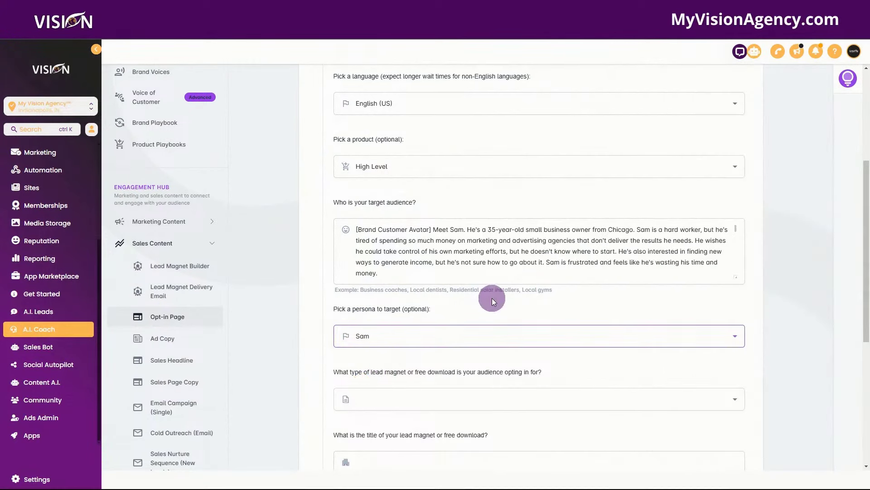
{"action": "scroll", "coordinate": [492, 297], "scroll_direction": "down", "scroll_amount": 2}
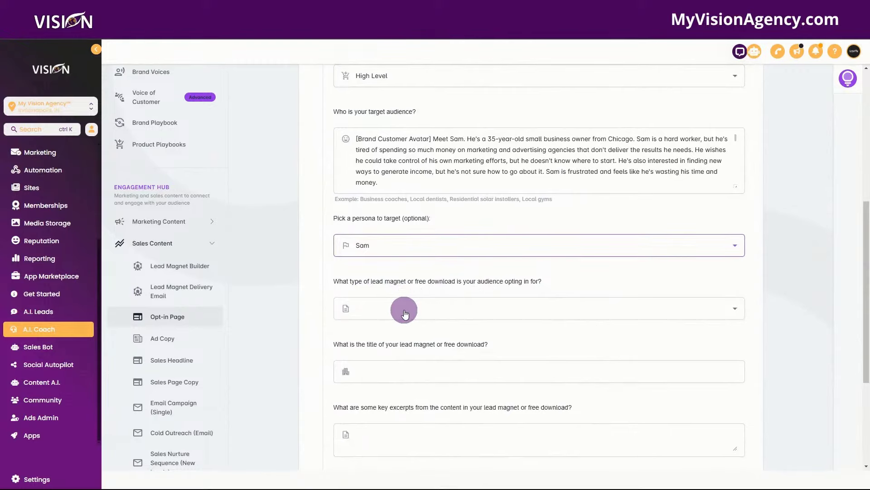
{"action": "left_click", "coordinate": [404, 313]}
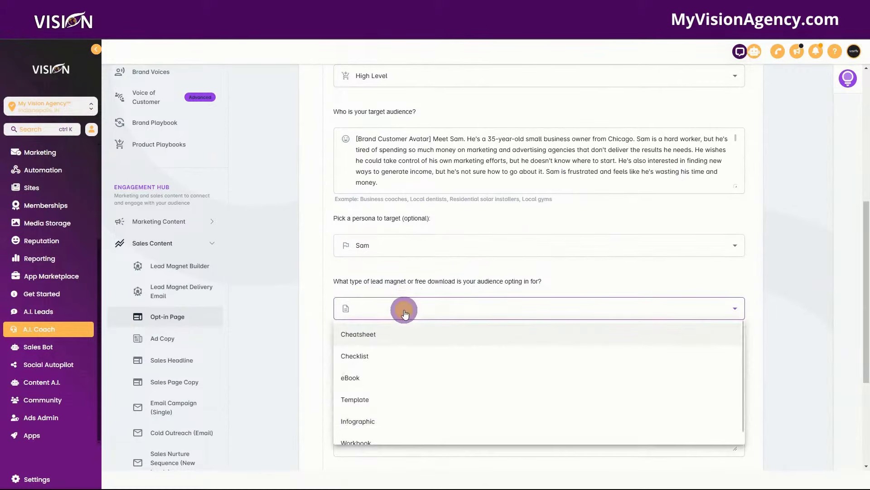
{"action": "left_click", "coordinate": [378, 355]}
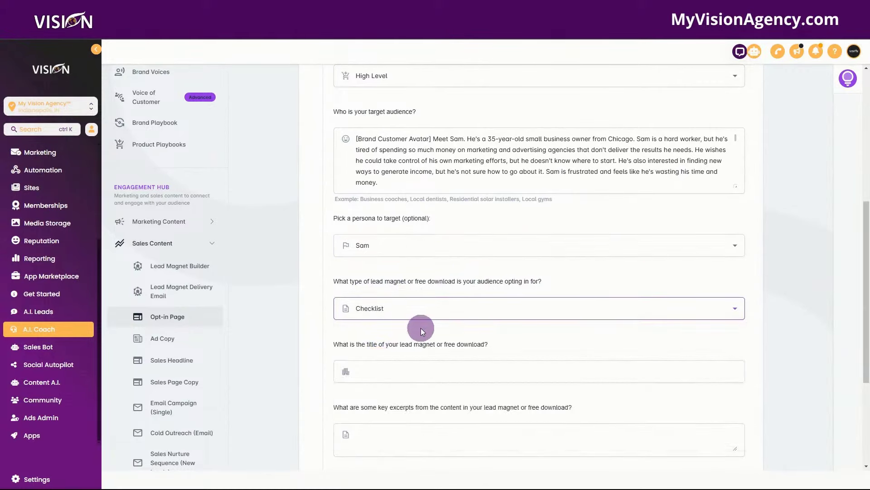
Copy the title "The Ultimate Checklist for Effortless DIY Marketing" and key excerpts from the saved lead magnet into the opt-in page generator.
{"action": "scroll", "coordinate": [420, 328], "scroll_direction": "down", "scroll_amount": 1}
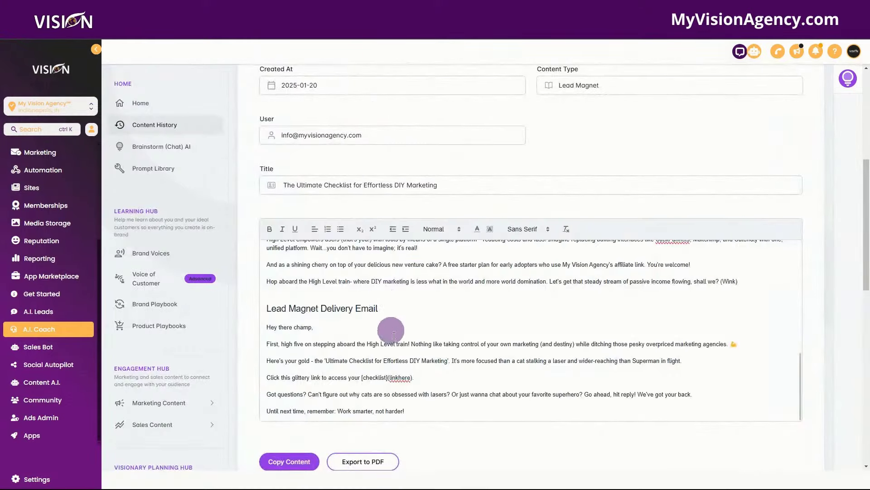
{"action": "scroll", "coordinate": [394, 335], "scroll_direction": "up", "scroll_amount": 10}
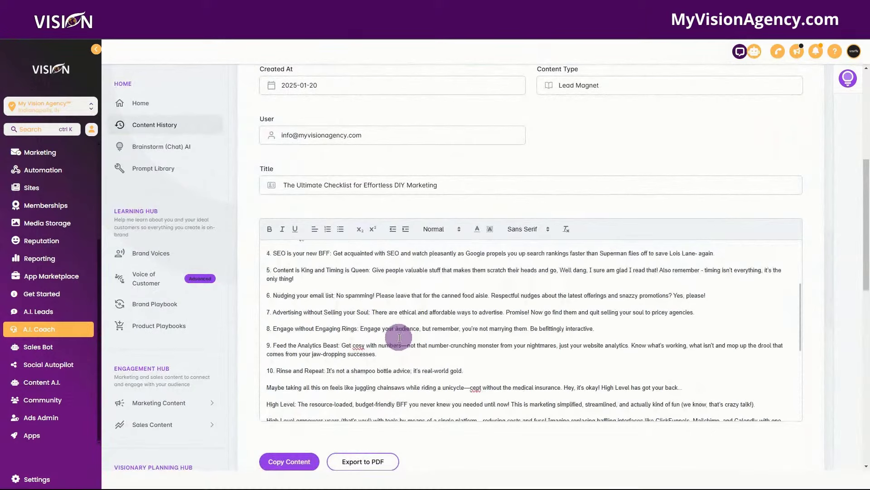
{"action": "left_click", "coordinate": [547, 255]}
{"action": "left_click_drag", "start_coordinate": [548, 255], "coordinate": [270, 257]}
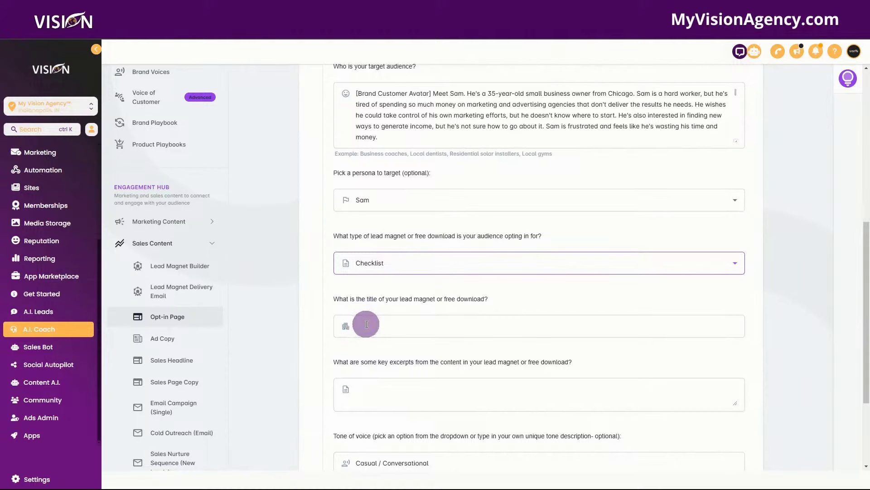
{"action": "left_click", "coordinate": [367, 324]}
{"action": "scroll", "coordinate": [471, 383], "scroll_direction": "down", "scroll_amount": 1}
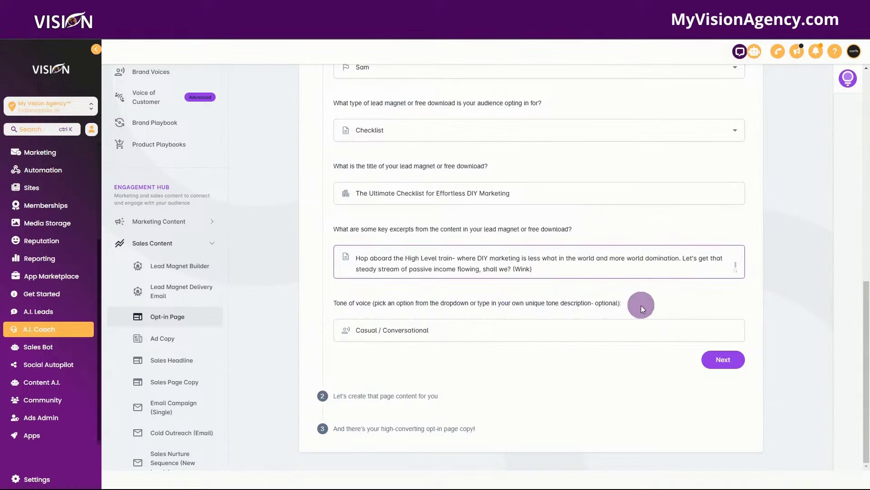
Keep the Casual / Conversational tone of voice, generate the opt-in page copy and review its text.
{"action": "left_click", "coordinate": [382, 331]}
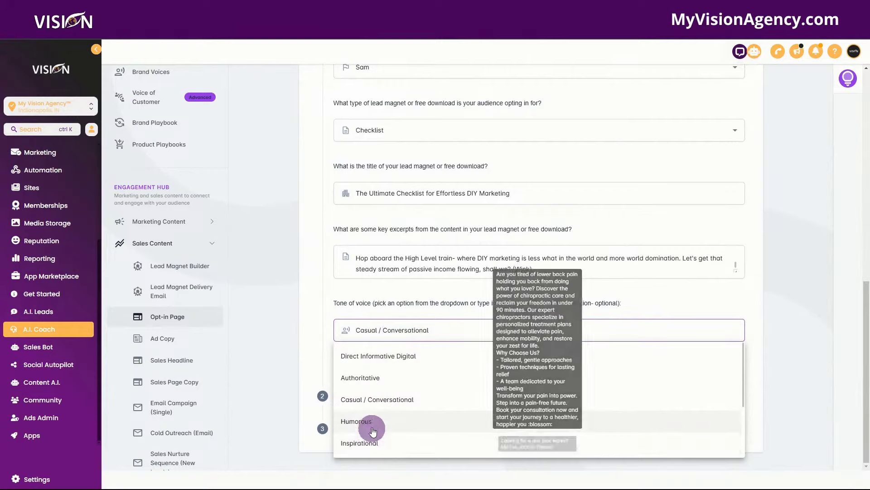
{"action": "left_click", "coordinate": [439, 302]}
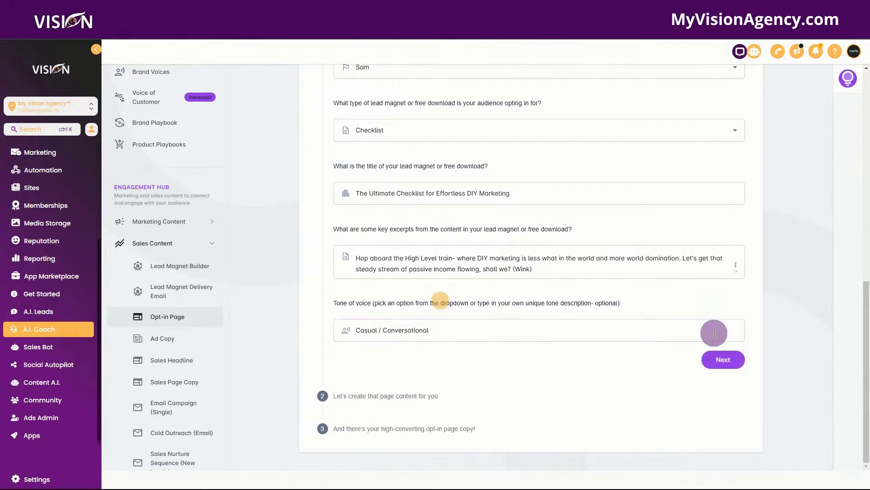
{"action": "left_click", "coordinate": [723, 359]}
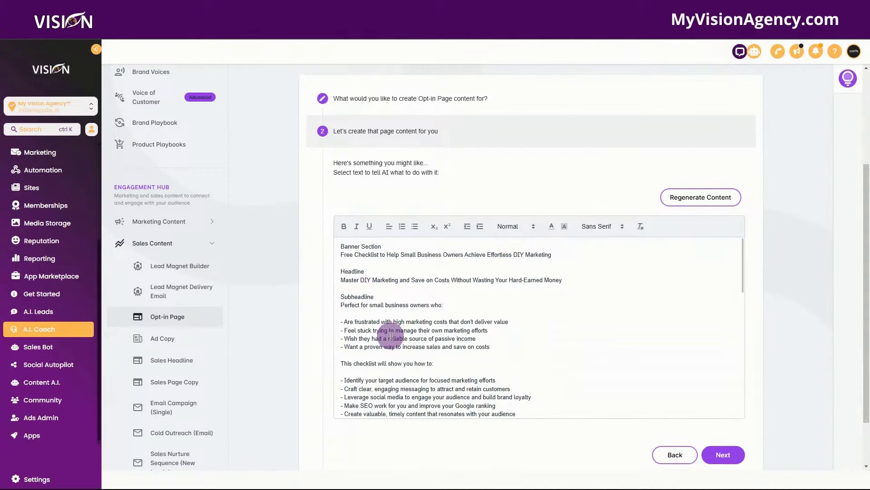
{"action": "scroll", "coordinate": [391, 336], "scroll_direction": "down", "scroll_amount": 1}
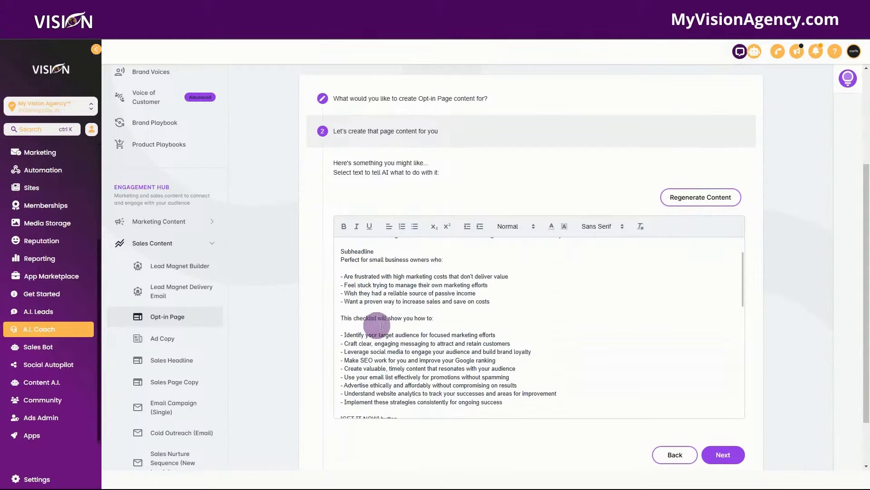
{"action": "scroll", "coordinate": [419, 344], "scroll_direction": "down", "scroll_amount": 1}
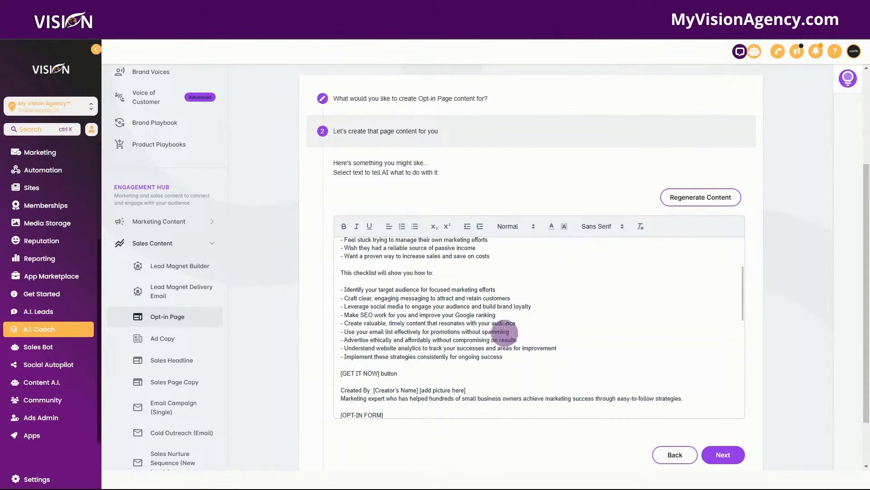
Review the rest of the generated opt-in page copy, from the checklist benefits through testimonials and sections to the closing call to action.
{"action": "scroll", "coordinate": [428, 354], "scroll_direction": "down", "scroll_amount": 1}
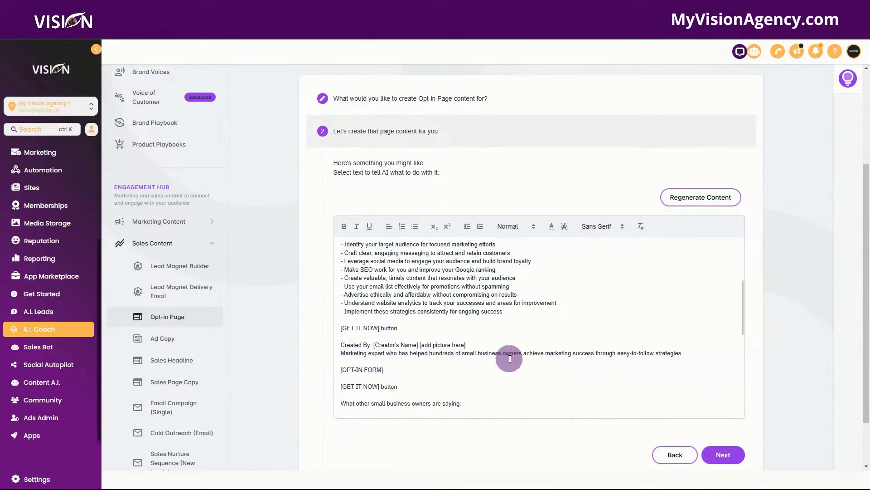
{"action": "scroll", "coordinate": [447, 364], "scroll_direction": "down", "scroll_amount": 2}
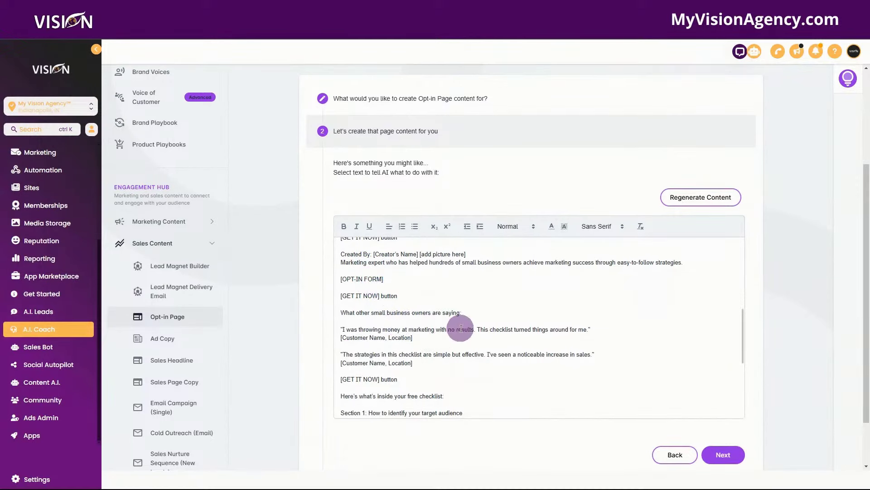
{"action": "scroll", "coordinate": [429, 343], "scroll_direction": "down", "scroll_amount": 1}
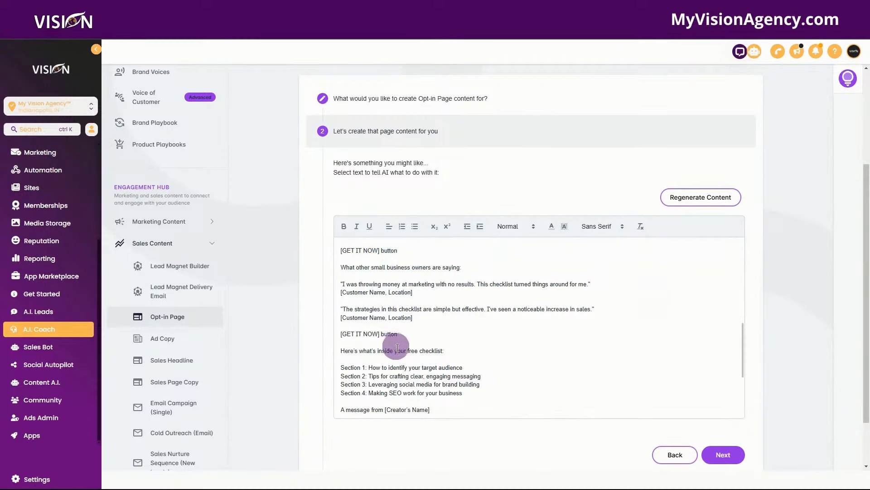
{"action": "scroll", "coordinate": [412, 343], "scroll_direction": "down", "scroll_amount": 1}
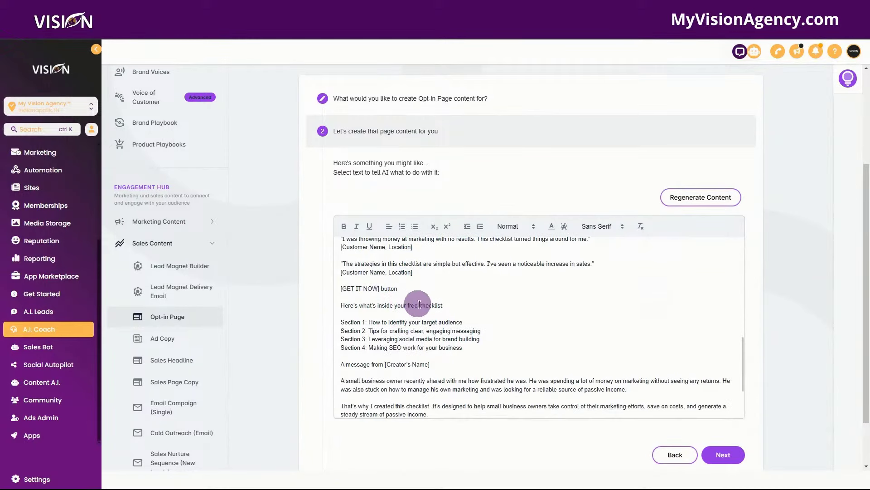
{"action": "scroll", "coordinate": [403, 357], "scroll_direction": "down", "scroll_amount": 1}
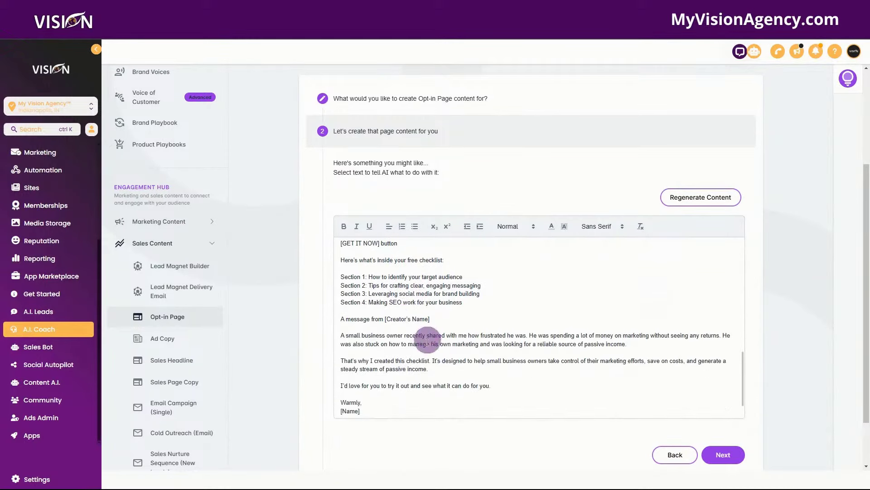
{"action": "scroll", "coordinate": [419, 358], "scroll_direction": "down", "scroll_amount": 1}
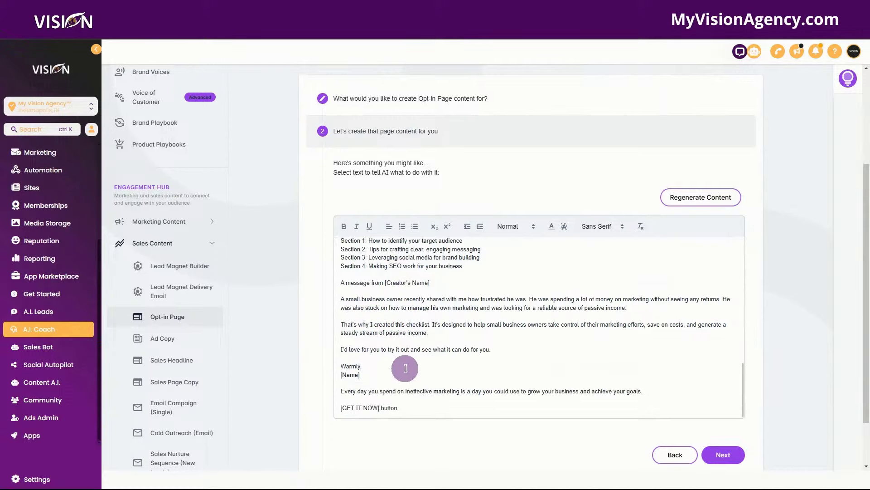
{"action": "scroll", "coordinate": [405, 368], "scroll_direction": "down", "scroll_amount": 1}
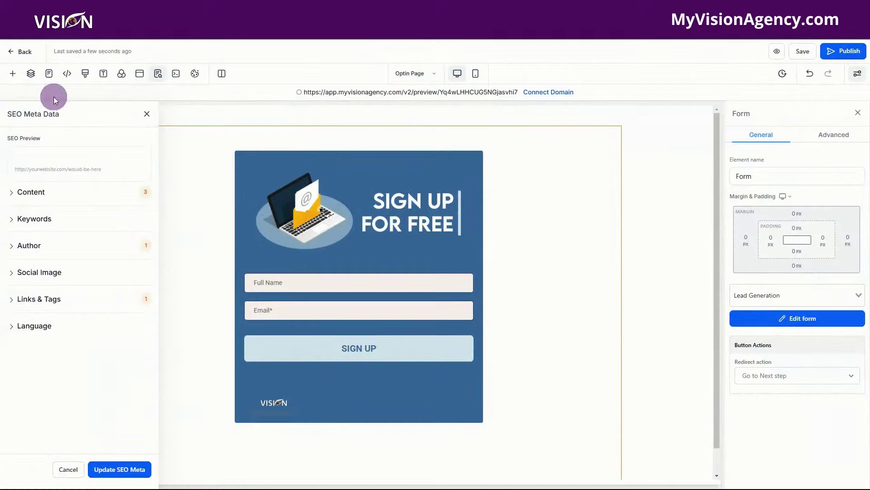
Reopen the Lead Magnet Funnel's Optin Page for editing in a new tab and add a headline element above the sign-up form.
{"action": "left_click", "coordinate": [20, 51]}
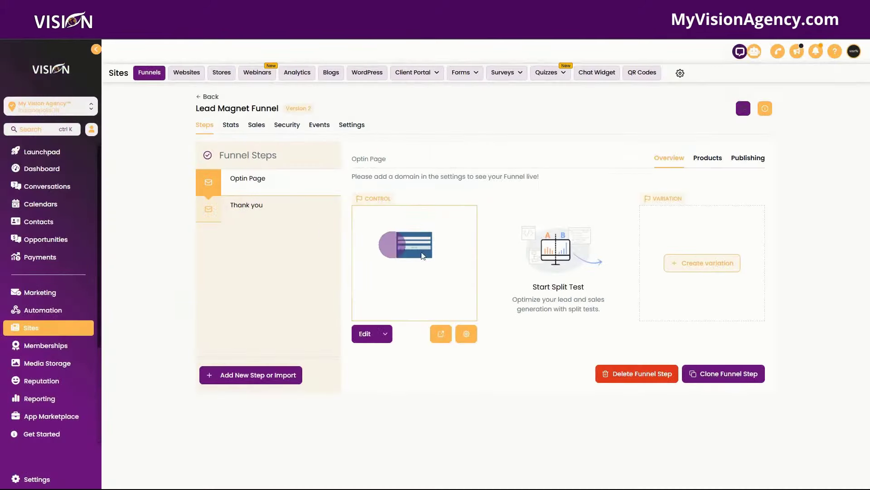
{"action": "left_click", "coordinate": [385, 335]}
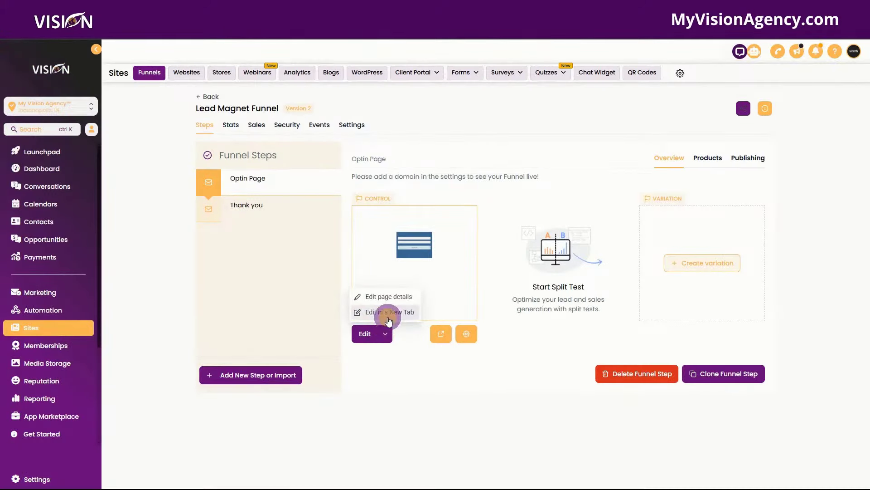
{"action": "left_click", "coordinate": [388, 313]}
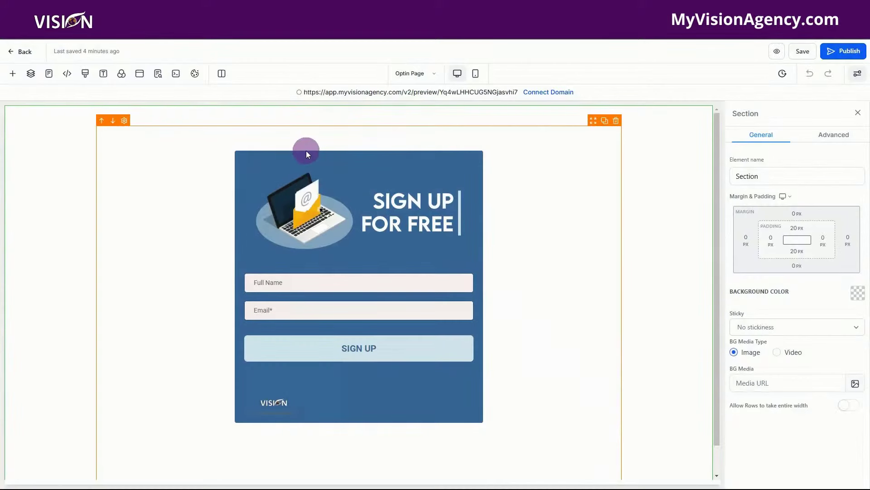
{"action": "left_click", "coordinate": [12, 73]}
{"action": "left_click_drag", "start_coordinate": [110, 200], "coordinate": [471, 154]}
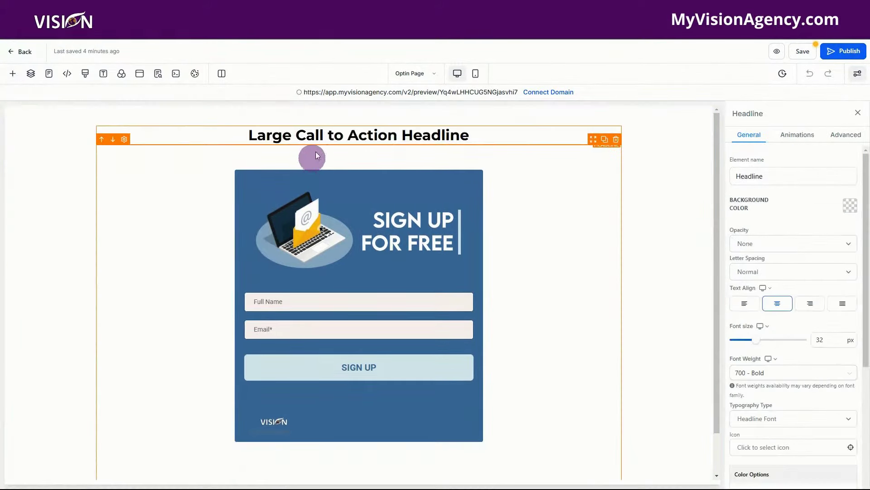
Copy the generated banner line "Free Checklist to Help Small Business Owners Achieve Effortless DIY Marketing" into a new sub-headline section above the headline.
{"action": "left_click", "coordinate": [535, 7]}
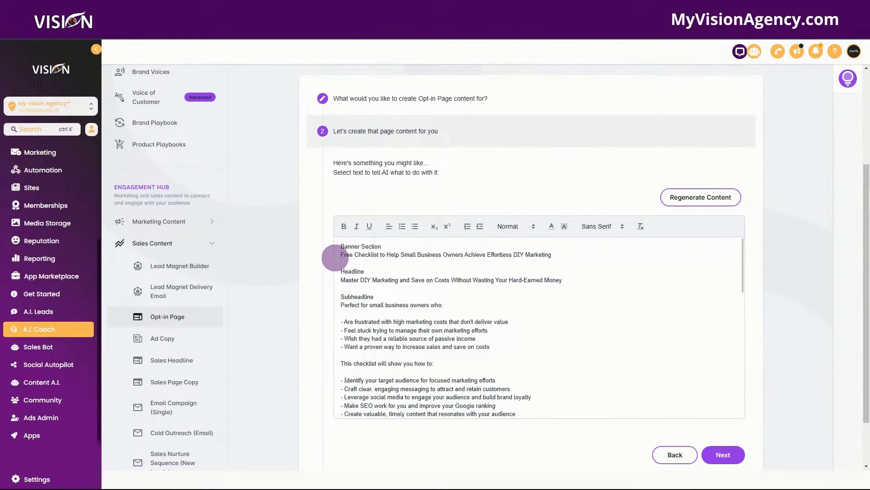
{"action": "left_click_drag", "start_coordinate": [342, 255], "coordinate": [572, 255]}
{"action": "key", "text": "ctrl+c"}
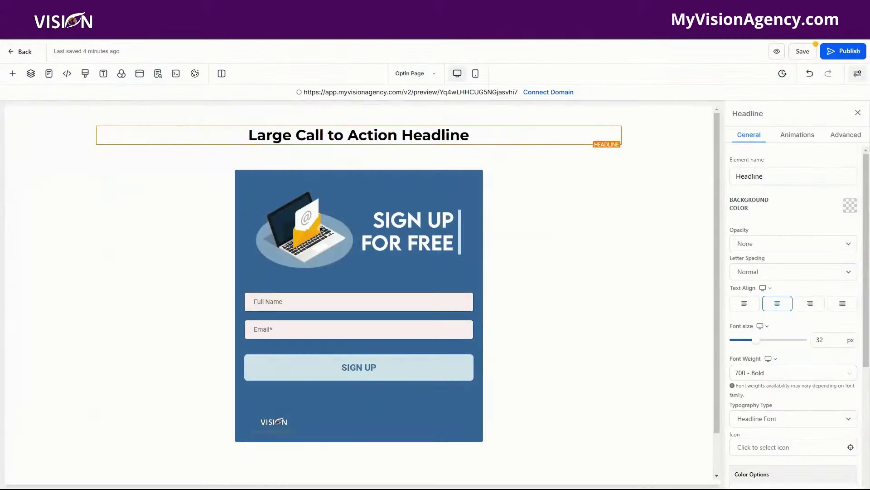
{"action": "left_click", "coordinate": [12, 74]}
{"action": "left_click_drag", "start_coordinate": [148, 207], "coordinate": [485, 111]}
{"action": "key", "text": "ctrl+v"}
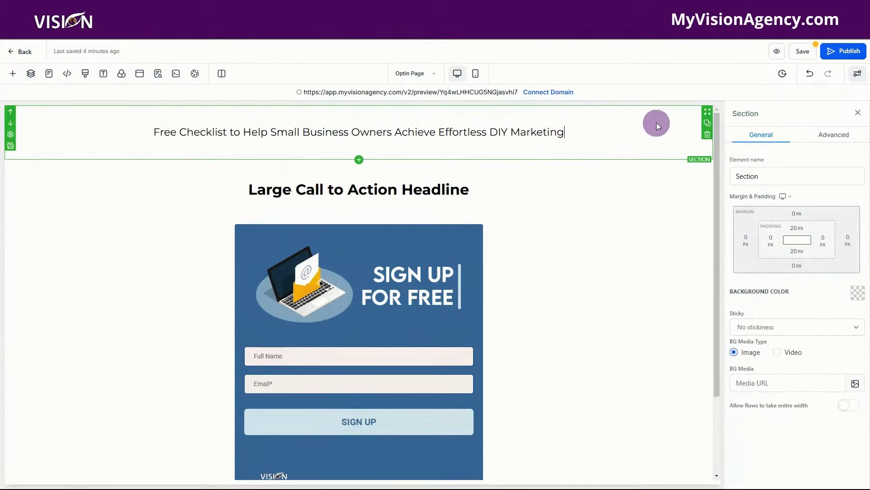
Set the top and bottom padding of the banner's one-column row to 0 px.
{"action": "left_click", "coordinate": [520, 128]}
{"action": "scroll", "coordinate": [793, 287], "scroll_direction": "down", "scroll_amount": 3}
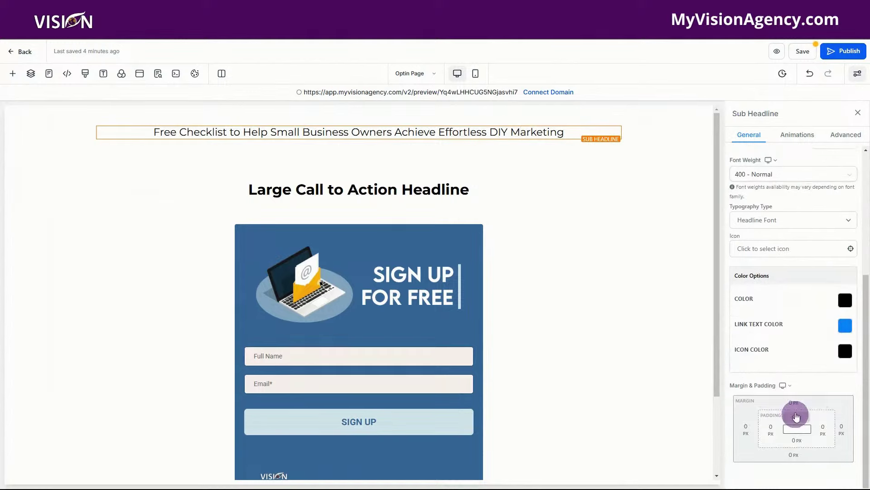
{"action": "left_click", "coordinate": [570, 120]}
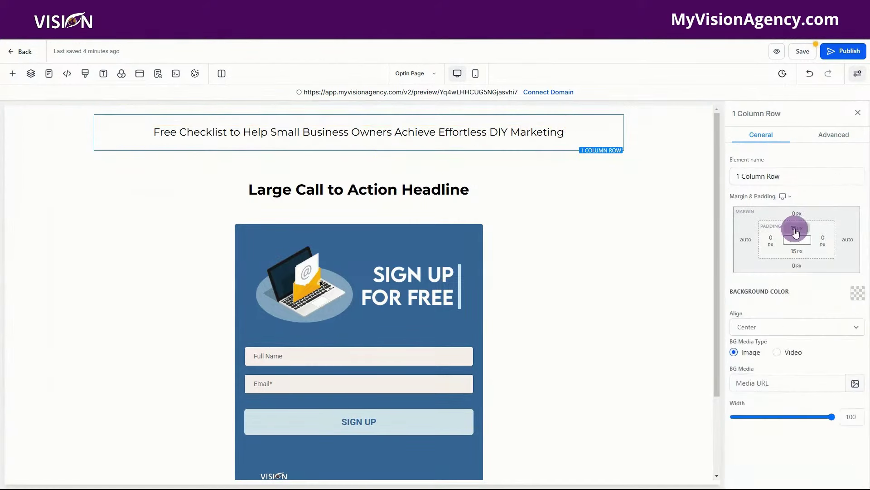
{"action": "left_click", "coordinate": [797, 228]}
{"action": "left_click", "coordinate": [753, 275]}
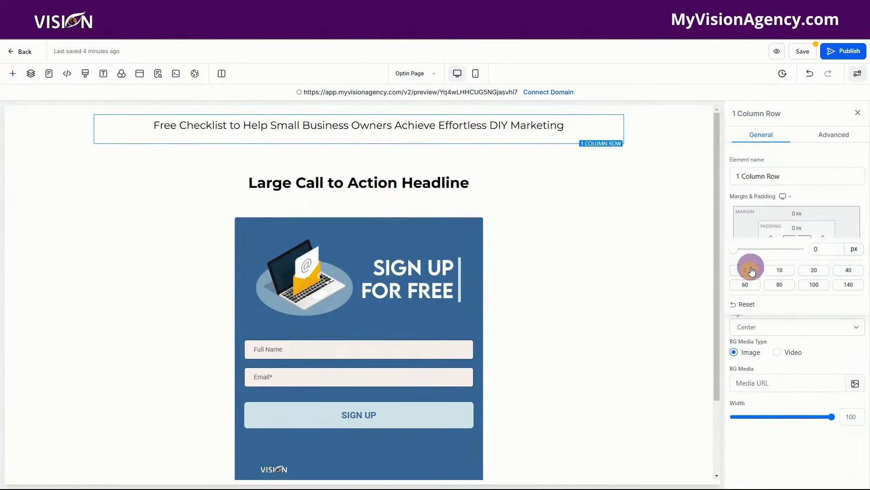
{"action": "left_click", "coordinate": [793, 251]}
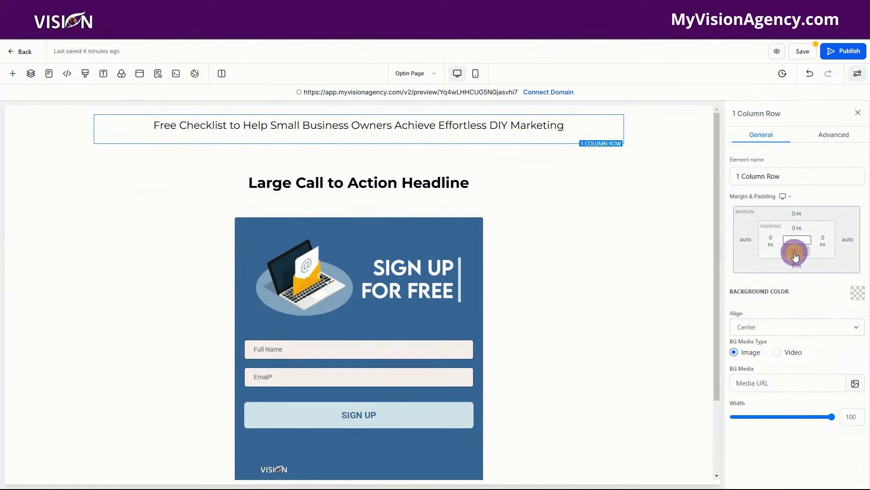
{"action": "left_click", "coordinate": [746, 294]}
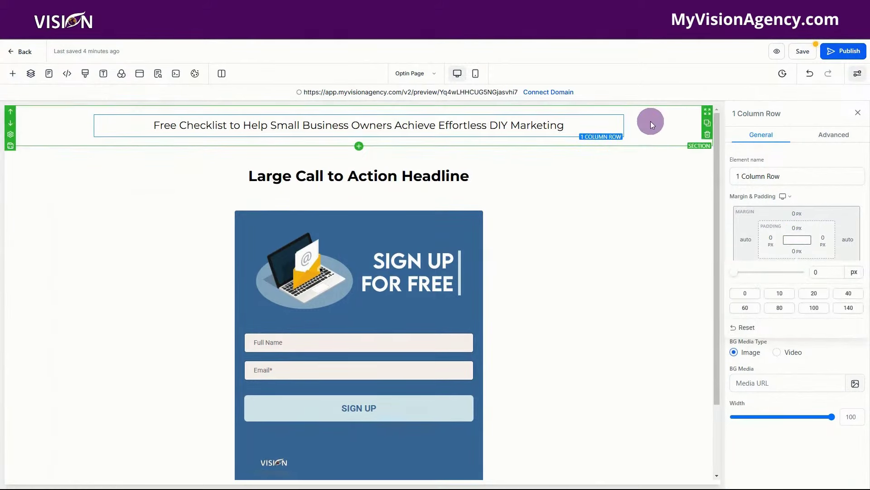
Give the banner section the dark purple brand color as its background.
{"action": "left_click", "coordinate": [652, 120]}
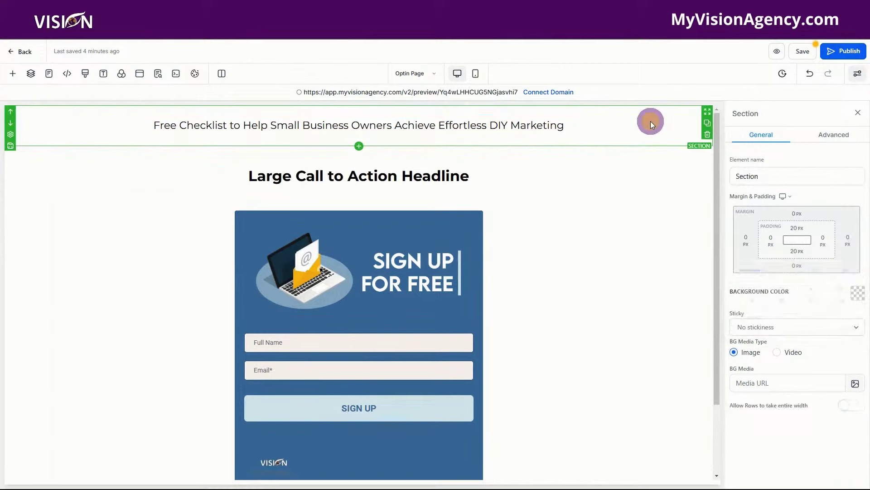
{"action": "left_click", "coordinate": [857, 295]}
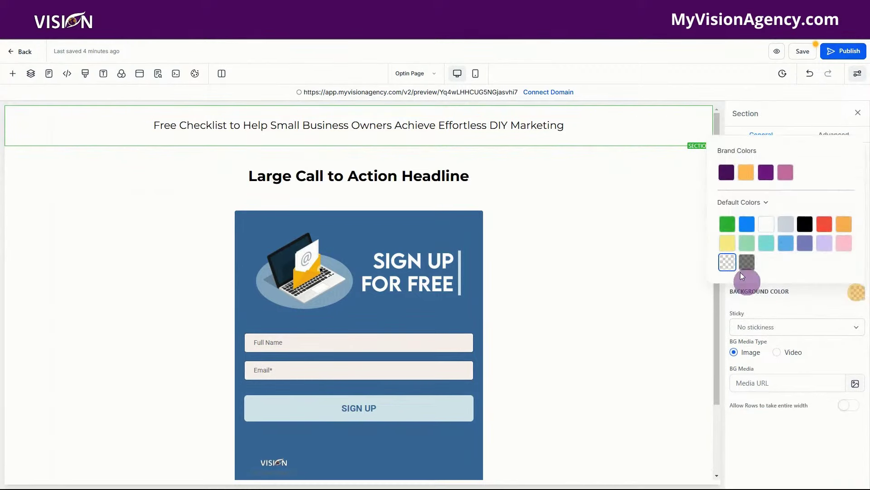
{"action": "left_click", "coordinate": [726, 172]}
Change the banner sub-headline's text color to White.
{"action": "left_click", "coordinate": [560, 125]}
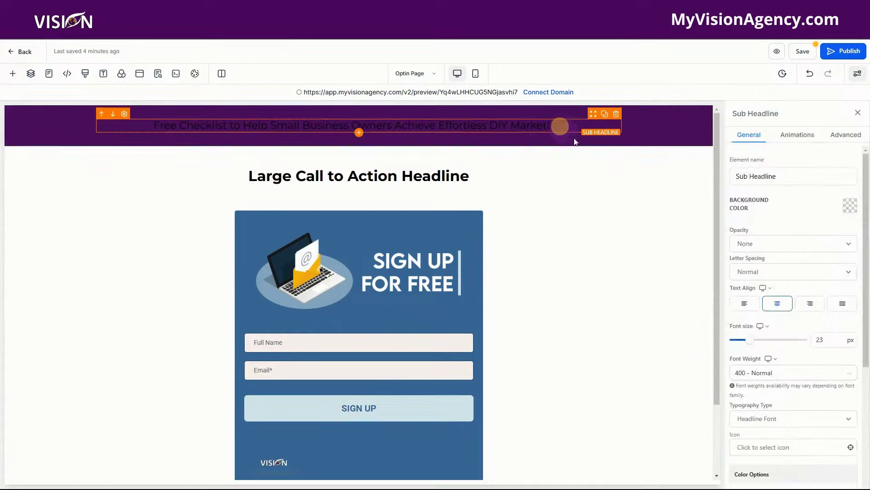
{"action": "scroll", "coordinate": [771, 299], "scroll_direction": "down", "scroll_amount": 5}
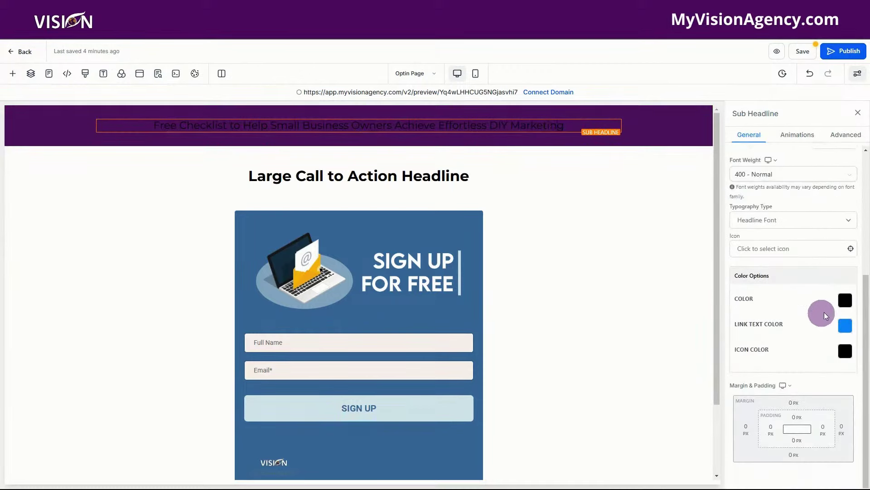
{"action": "left_click", "coordinate": [846, 300]}
{"action": "left_click", "coordinate": [753, 231]}
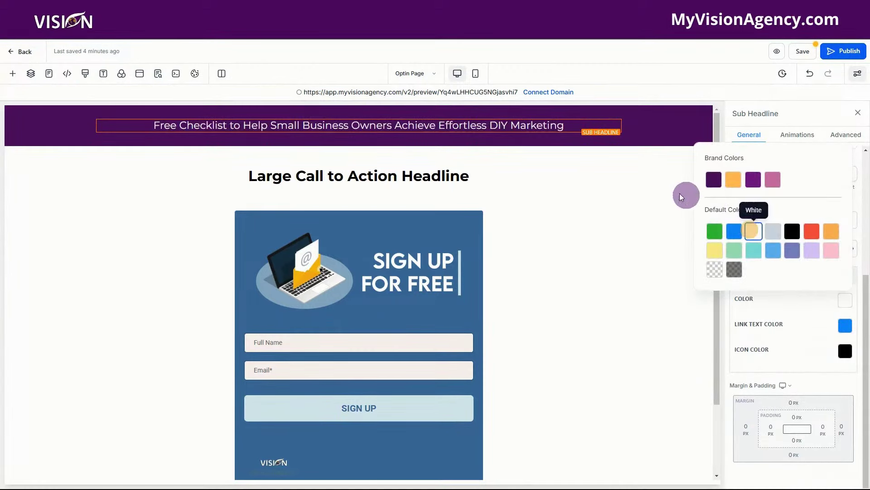
{"action": "left_click", "coordinate": [651, 132]}
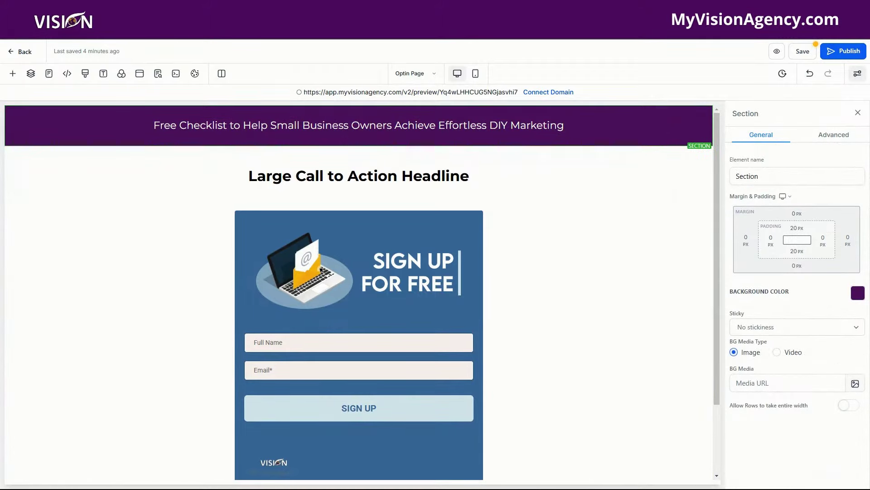
Replace the placeholder headline with the generated "Master DIY Marketing and Save on Costs Without Wasting Your Hard-Earned Money" and remove its trailing blank line.
{"action": "left_click", "coordinate": [403, 9]}
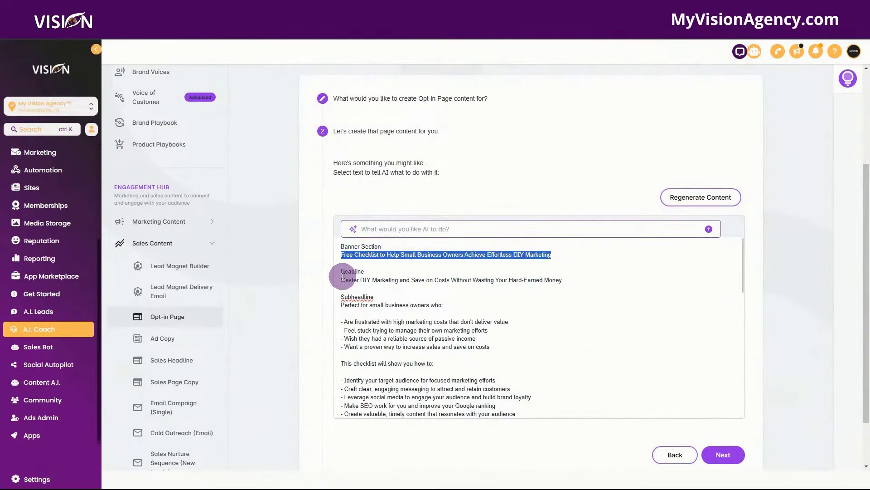
{"action": "left_click_drag", "start_coordinate": [342, 278], "coordinate": [593, 280]}
{"action": "key", "text": "ctrl+c"}
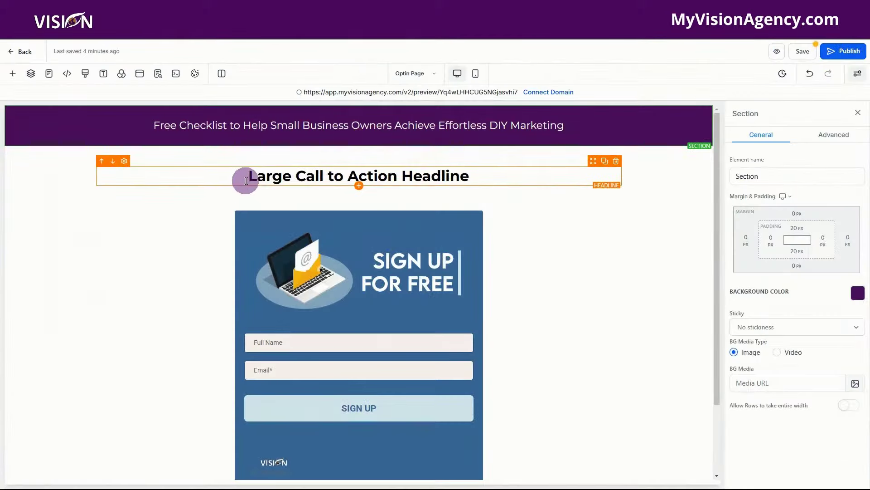
{"action": "left_click_drag", "start_coordinate": [246, 181], "coordinate": [495, 175]}
{"action": "key", "text": "ctrl+v"}
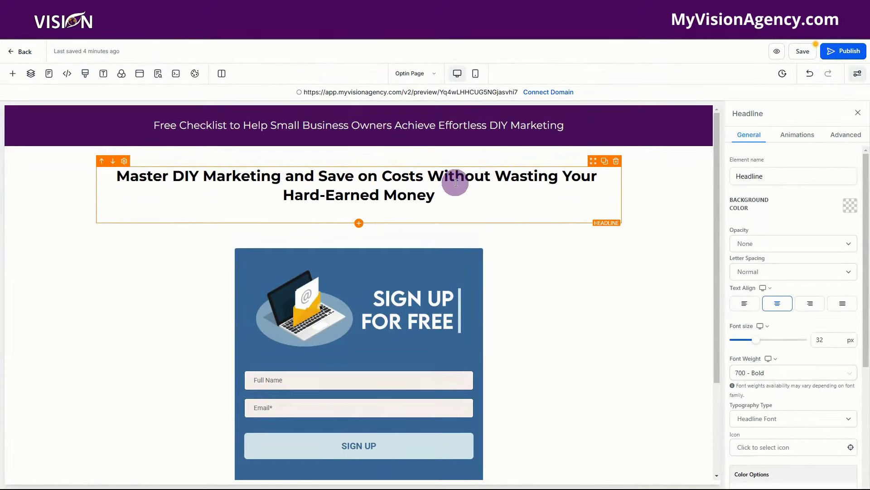
{"action": "key", "text": "BackSpace"}
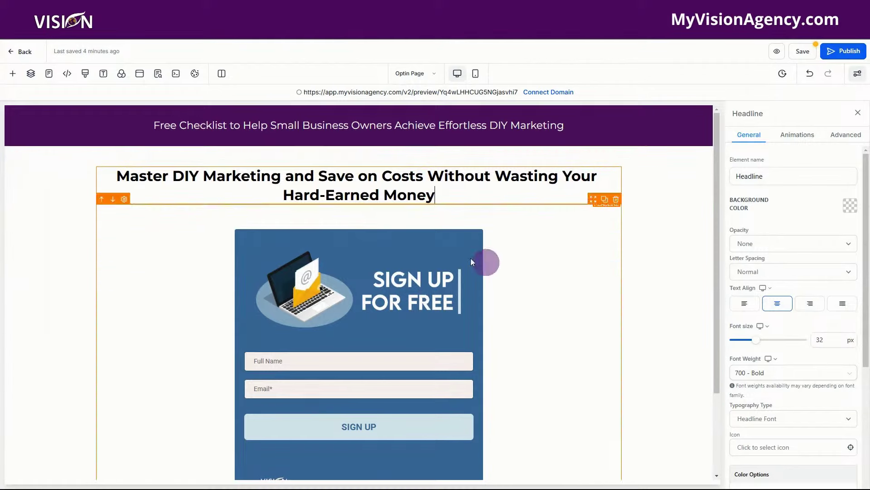
Add a 2 Column row to the headline section and move it below the sign-up form's row.
{"action": "left_click", "coordinate": [13, 74]}
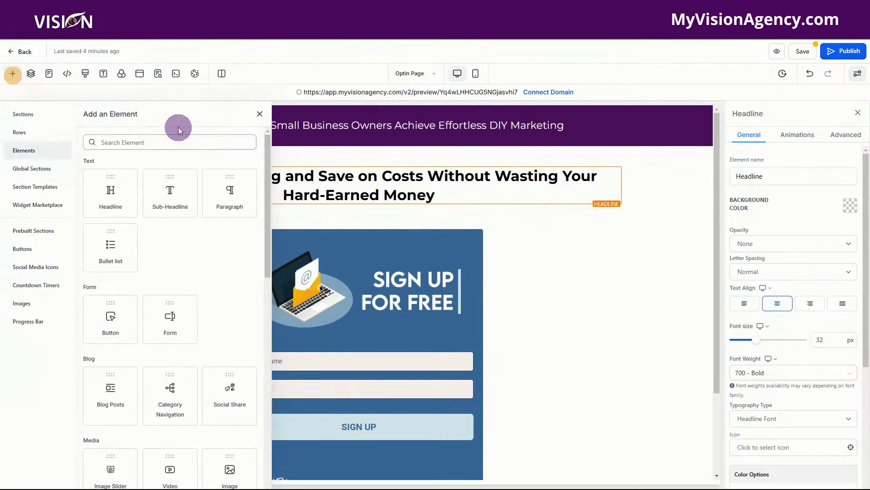
{"action": "left_click", "coordinate": [33, 134]}
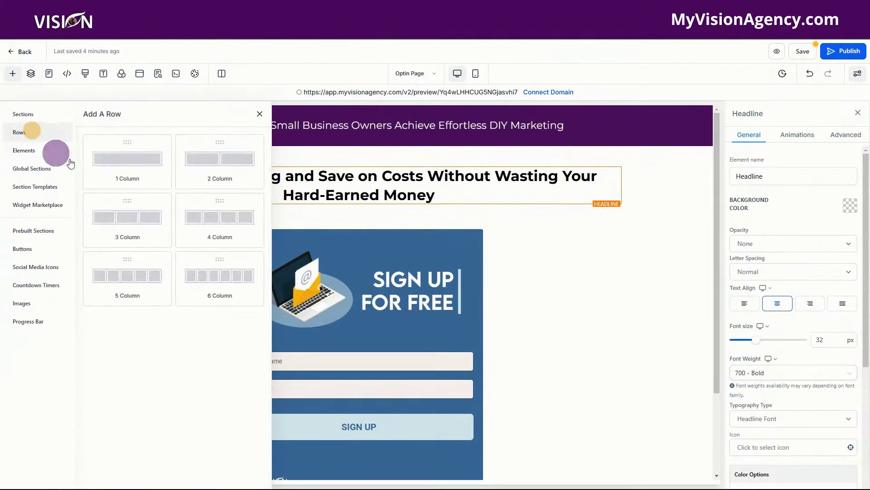
{"action": "left_click_drag", "start_coordinate": [225, 165], "coordinate": [288, 306]}
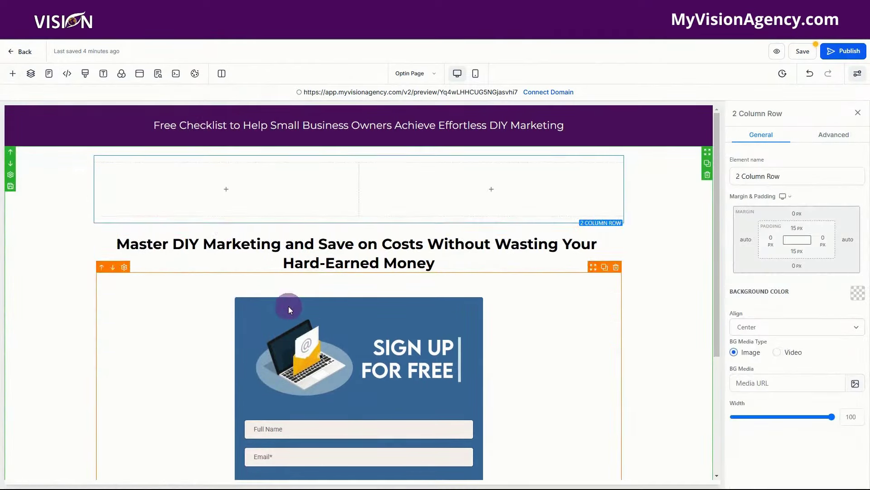
{"action": "left_click", "coordinate": [212, 207]}
{"action": "left_click", "coordinate": [111, 151]}
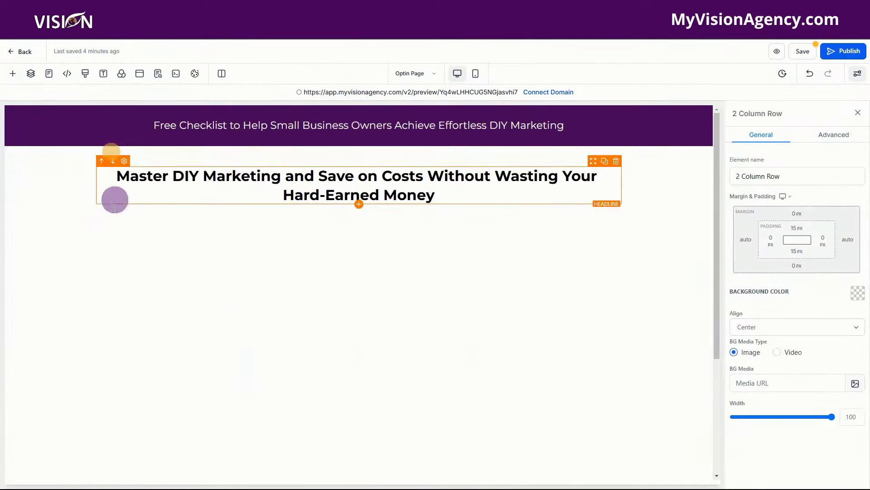
{"action": "scroll", "coordinate": [154, 253], "scroll_direction": "down", "scroll_amount": 5}
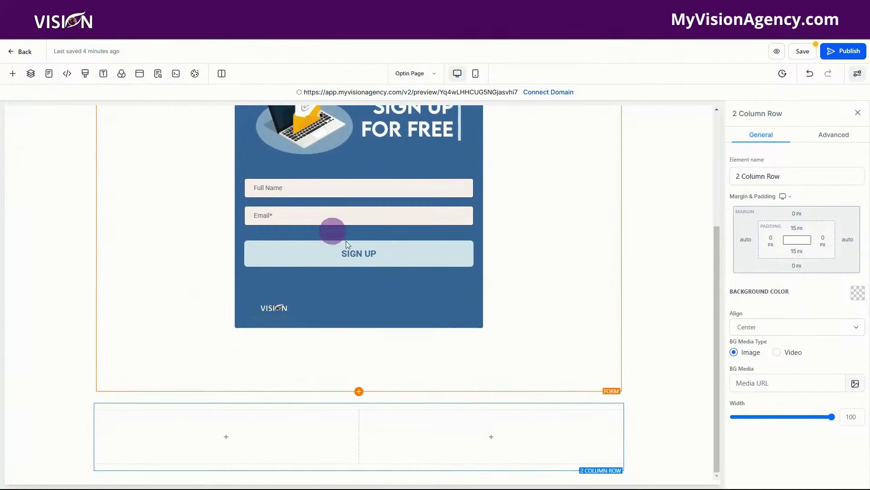
{"action": "scroll", "coordinate": [485, 248], "scroll_direction": "up", "scroll_amount": 3}
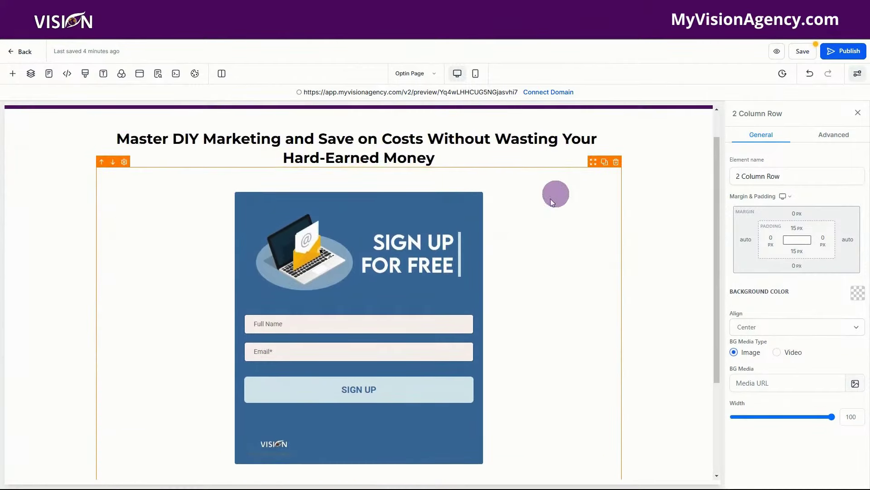
Add a Form element to the second column of the two-column row below the existing sign-up form.
{"action": "left_click_drag", "start_coordinate": [594, 165], "coordinate": [262, 361]}
{"action": "scroll", "coordinate": [344, 281], "scroll_direction": "down", "scroll_amount": 3}
{"action": "left_click", "coordinate": [578, 305]}
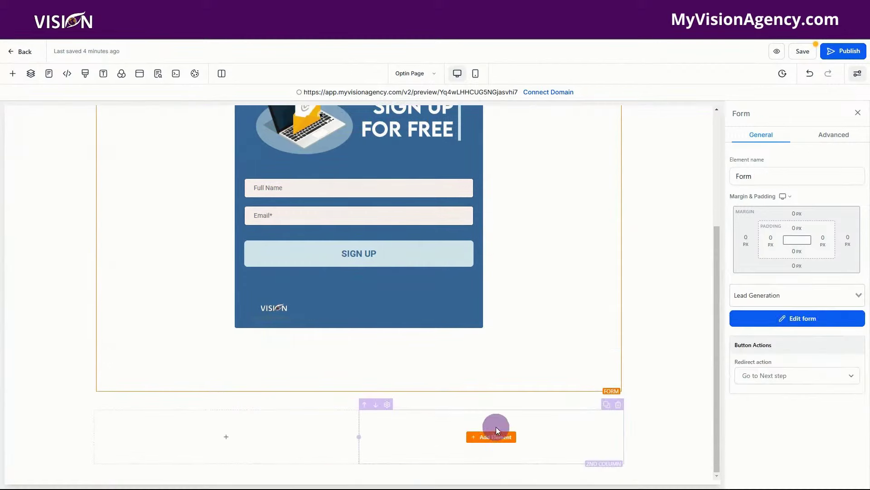
{"action": "left_click", "coordinate": [494, 438]}
{"action": "left_click_drag", "start_coordinate": [167, 317], "coordinate": [483, 438]}
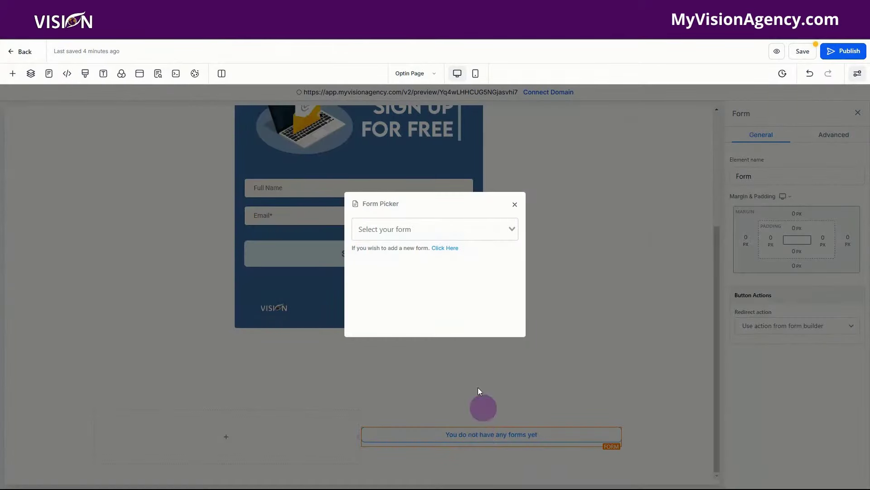
Choose the Lead Generation form for the new form element and remove the original full-width form.
{"action": "left_click", "coordinate": [391, 229]}
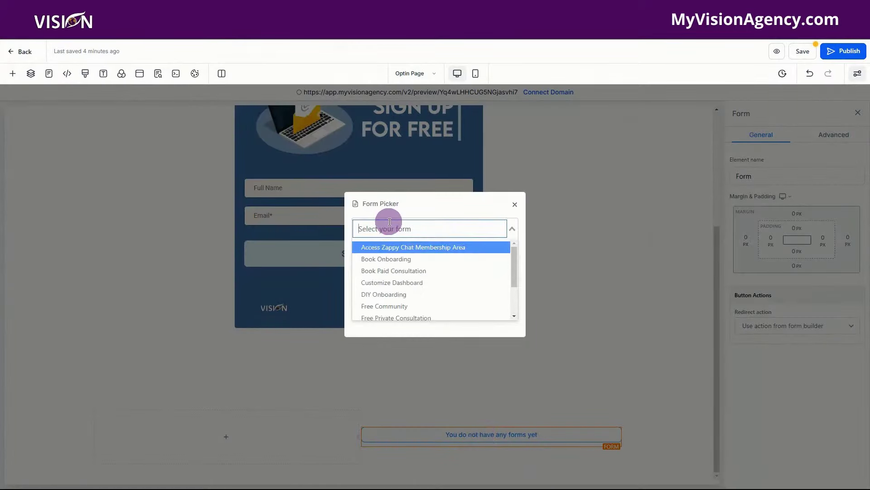
{"action": "type", "text": "lead"}
{"action": "left_click", "coordinate": [393, 247]}
{"action": "left_click", "coordinate": [405, 228]}
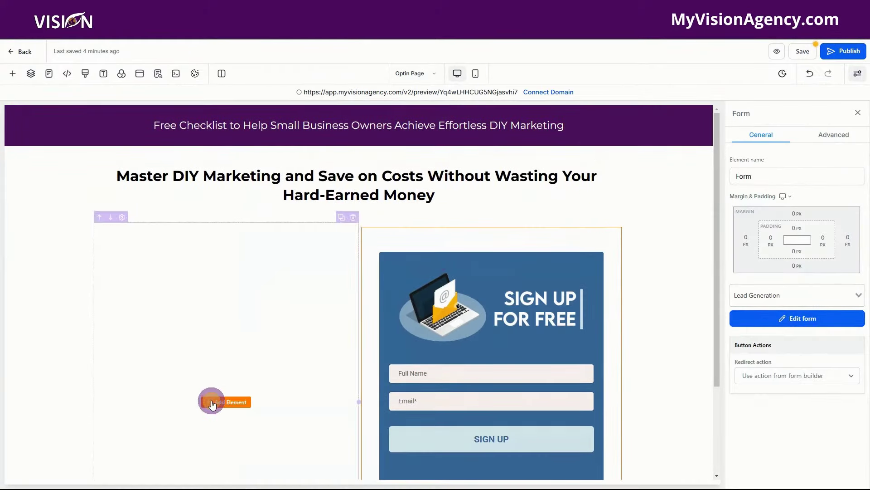
Add a Bullet List to the first column with a Sub-Headline above it reading the generated "Perfect for small business owners who:".
{"action": "left_click", "coordinate": [212, 402]}
{"action": "left_click_drag", "start_coordinate": [136, 237], "coordinate": [265, 313]}
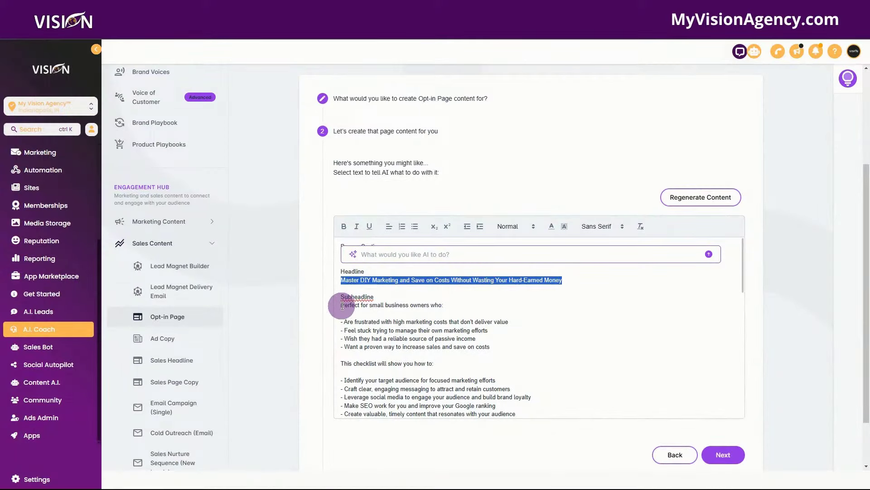
{"action": "left_click_drag", "start_coordinate": [342, 306], "coordinate": [455, 308]}
{"action": "key", "text": "ctrl+c"}
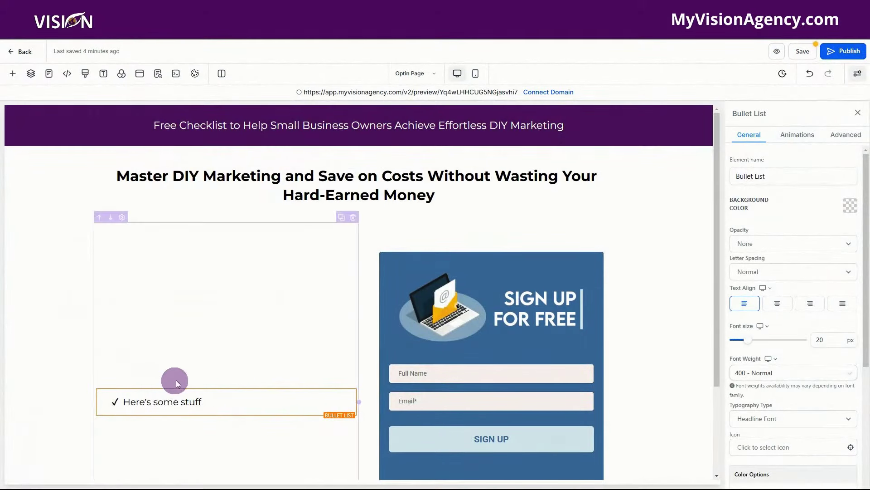
{"action": "left_click", "coordinate": [224, 415]}
{"action": "left_click_drag", "start_coordinate": [171, 210], "coordinate": [239, 370]}
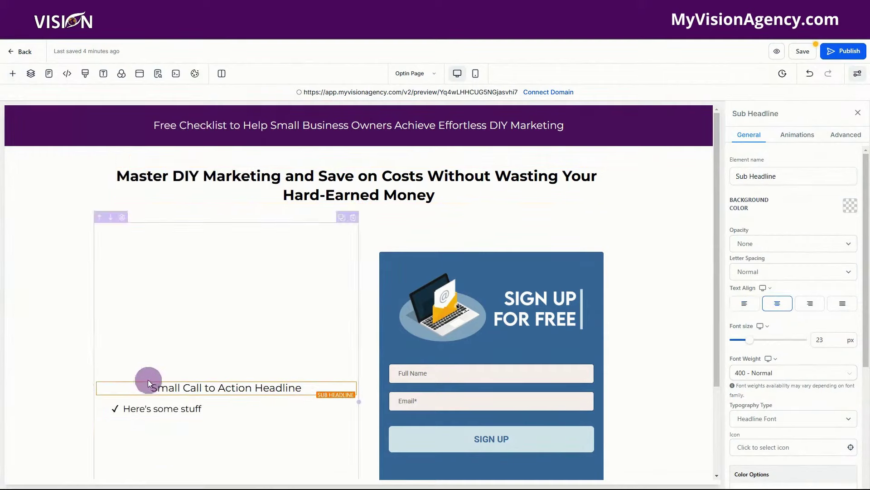
{"action": "left_click_drag", "start_coordinate": [142, 387], "coordinate": [309, 393]}
{"action": "key", "text": "ctrl+v"}
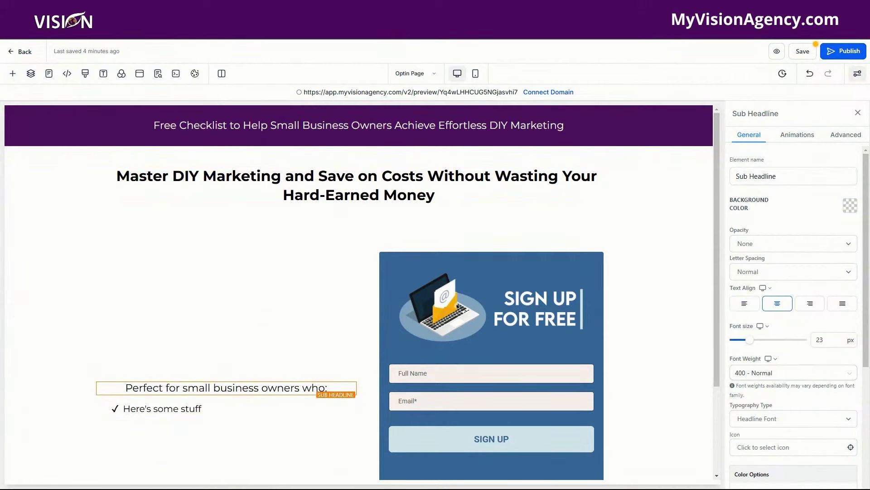
Replace the placeholder bullet text with the generated line "Are frustrated with high marketing costs that don't deliver value".
{"action": "left_click", "coordinate": [272, 8]}
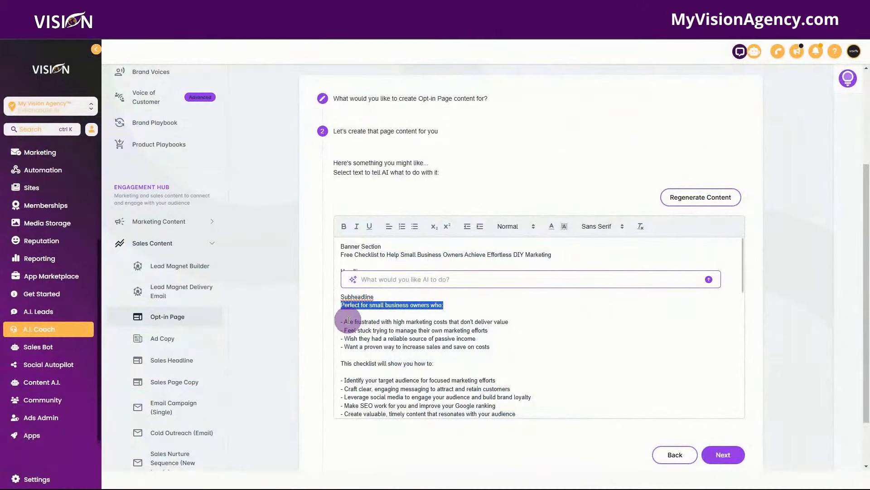
{"action": "left_click_drag", "start_coordinate": [346, 323], "coordinate": [509, 322]}
{"action": "key", "text": "ctrl+c"}
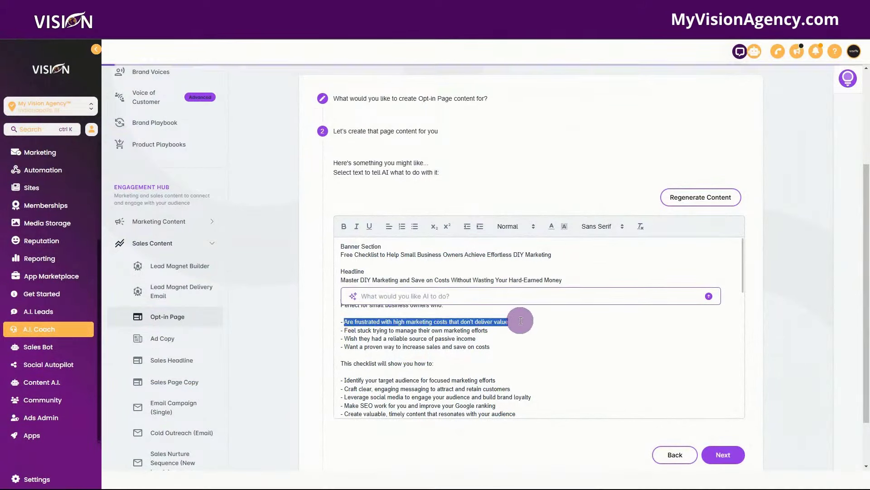
{"action": "left_click", "coordinate": [435, 8]}
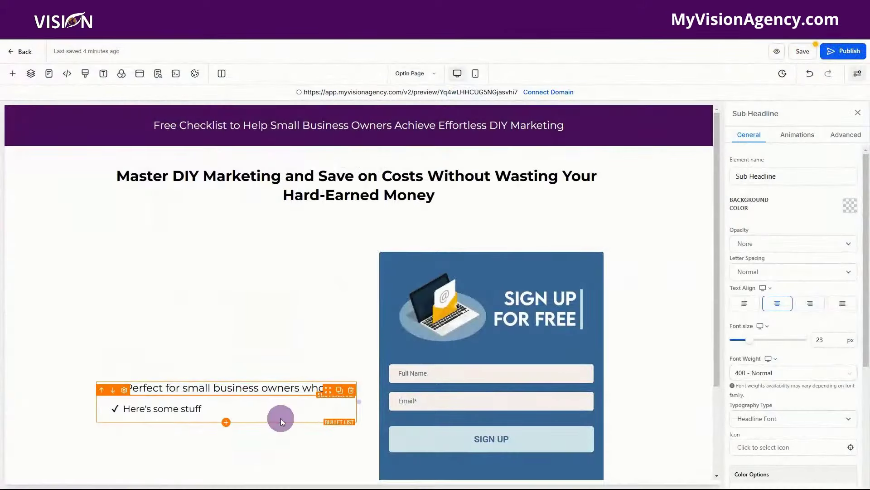
{"action": "left_click_drag", "start_coordinate": [126, 410], "coordinate": [276, 414]}
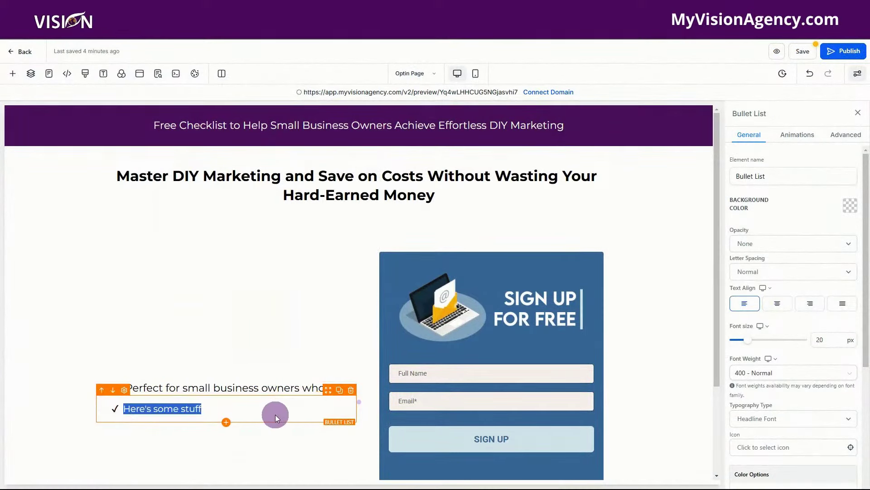
{"action": "key", "text": "ctrl+v"}
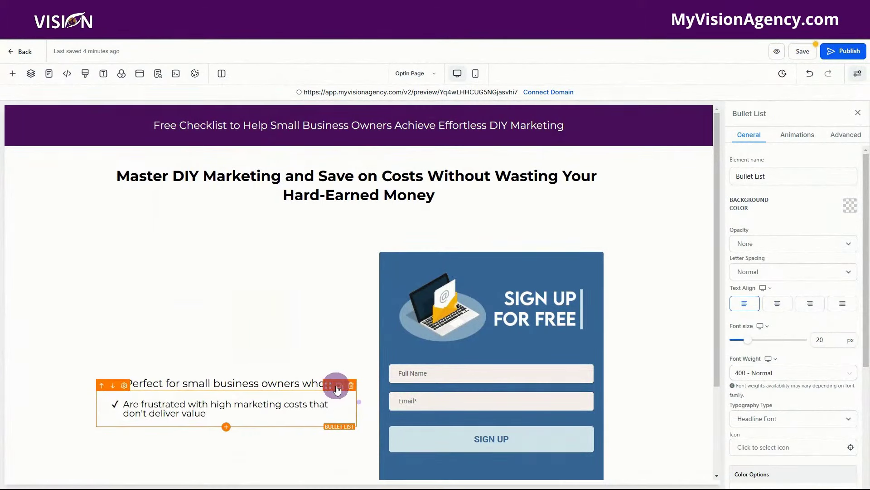
Start an empty second bullet and set the bullet list's line height to 1.6.
{"action": "key", "text": "Return"}
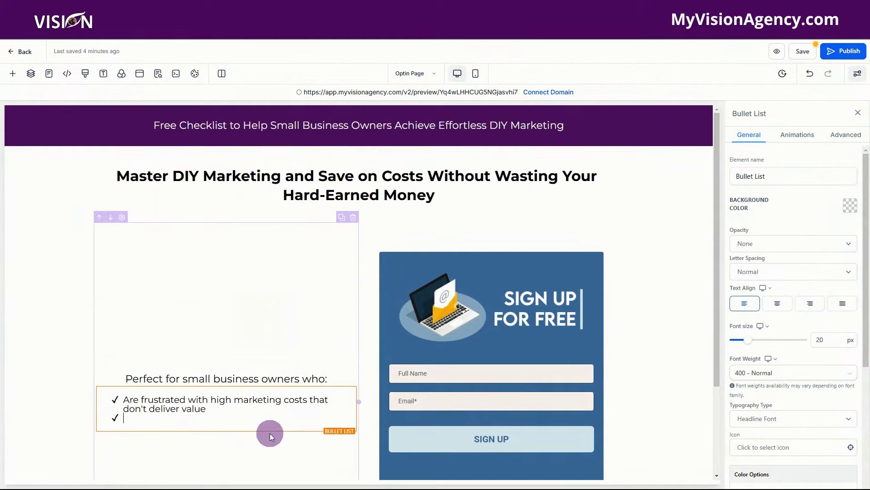
{"action": "scroll", "coordinate": [813, 388], "scroll_direction": "down", "scroll_amount": 4}
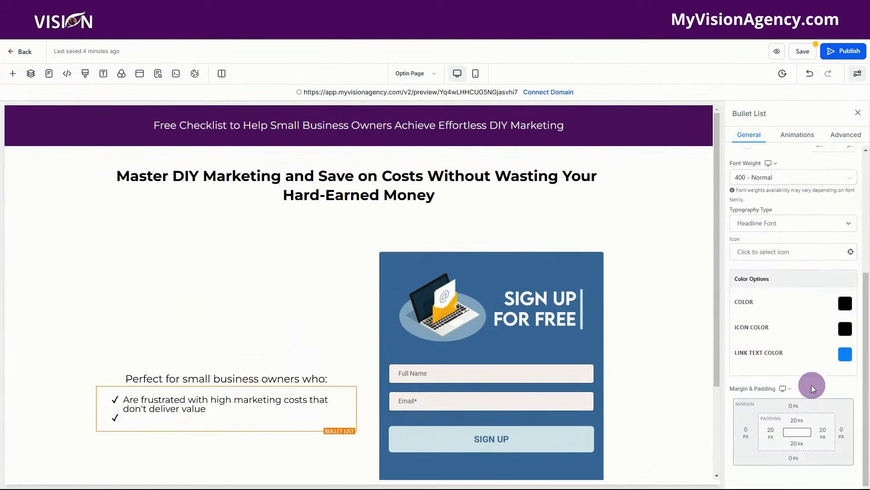
{"action": "scroll", "coordinate": [813, 388], "scroll_direction": "up", "scroll_amount": 5}
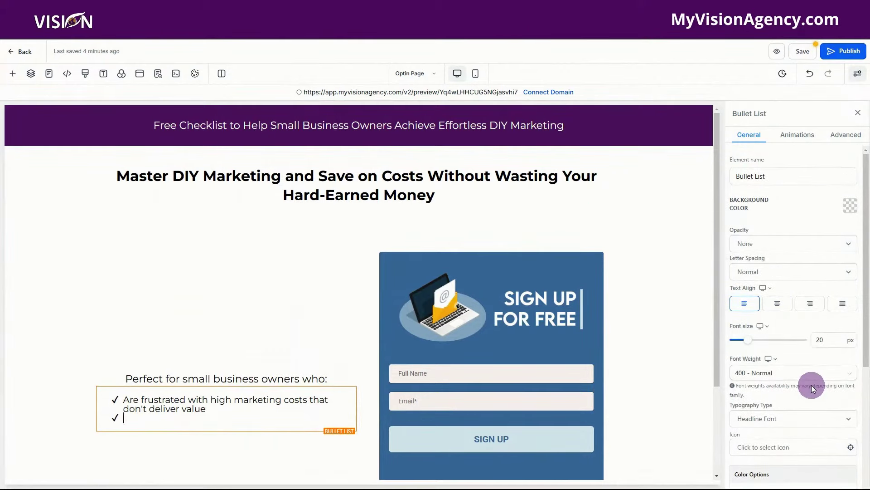
{"action": "left_click", "coordinate": [846, 136]}
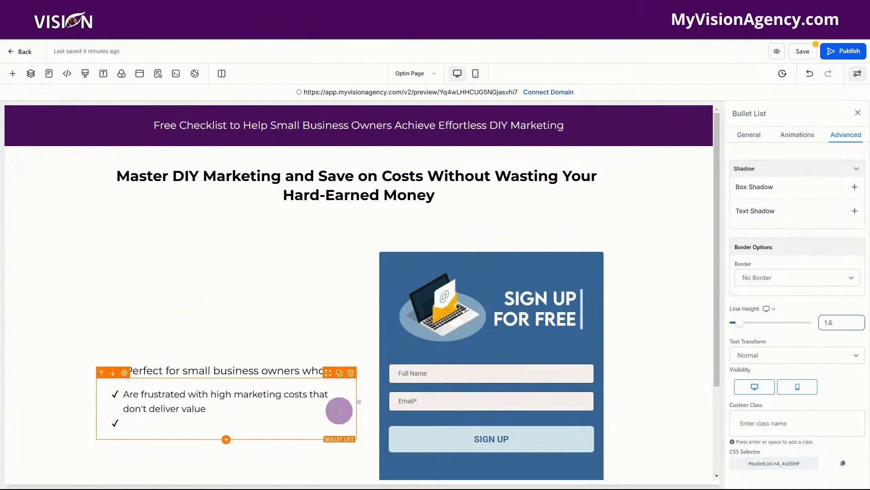
Duplicate the bullet list and remove the empty bullet from both copies.
{"action": "left_click", "coordinate": [340, 376]}
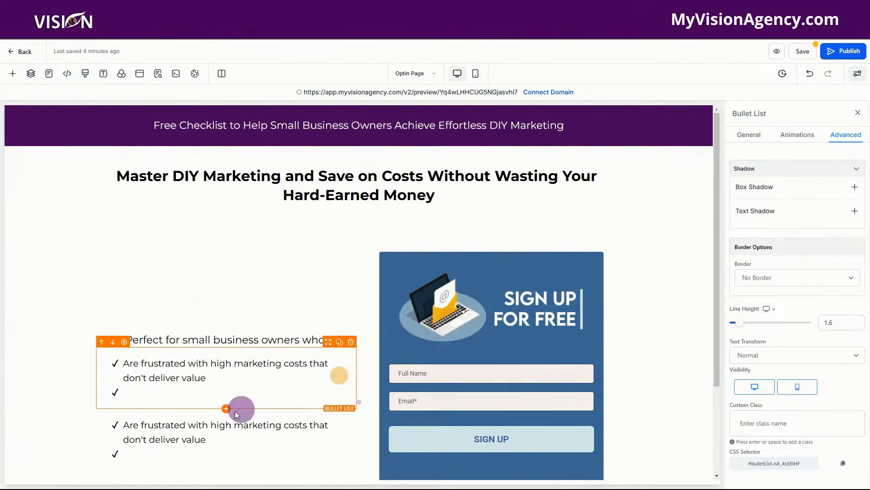
{"action": "left_click", "coordinate": [168, 394]}
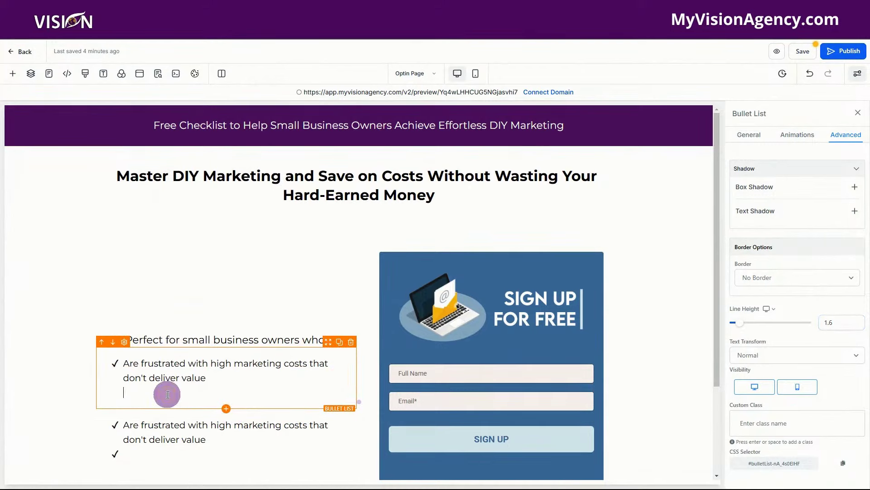
{"action": "key", "text": "BackSpace"}
{"action": "left_click", "coordinate": [162, 448]}
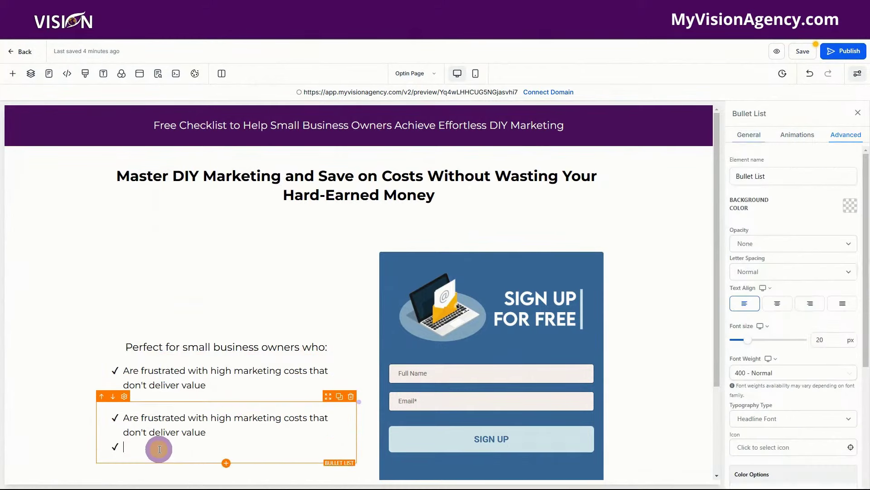
{"action": "key", "text": "BackSpace"}
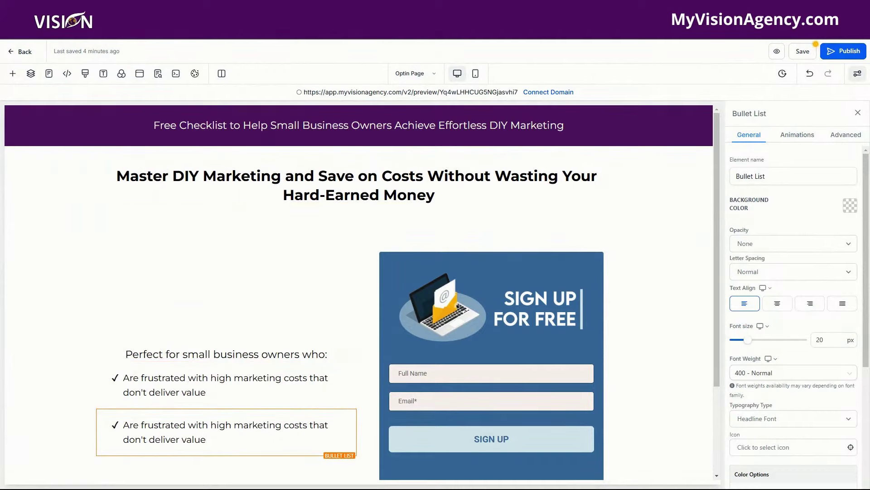
Replace the duplicated bullet's text with the generated line "Feel stuck trying to manage their own marketing efforts".
{"action": "left_click", "coordinate": [351, 7]}
{"action": "left_click", "coordinate": [458, 7]}
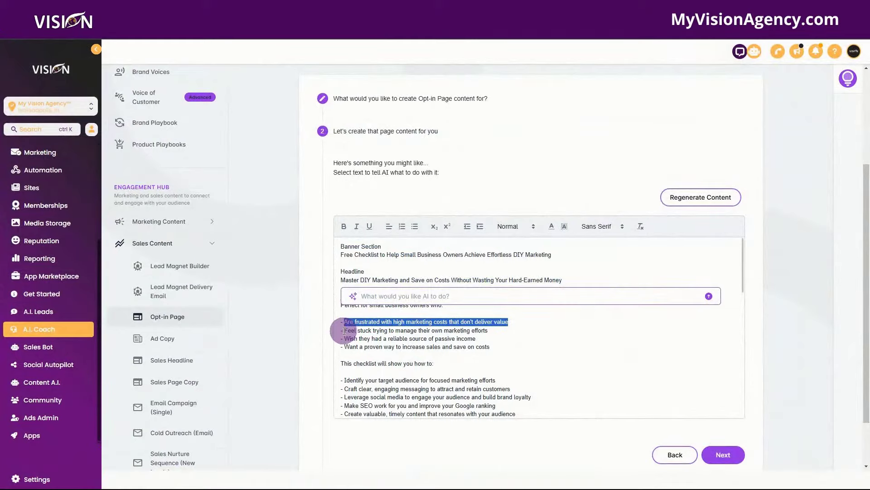
{"action": "left_click_drag", "start_coordinate": [345, 330], "coordinate": [507, 331]}
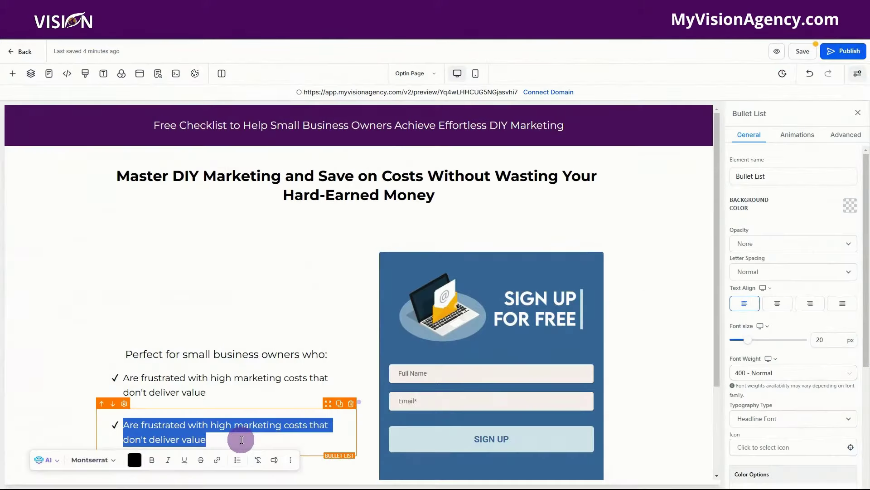
{"action": "type", "text": "Feel stuck trying to manage their own marketing efforts"}
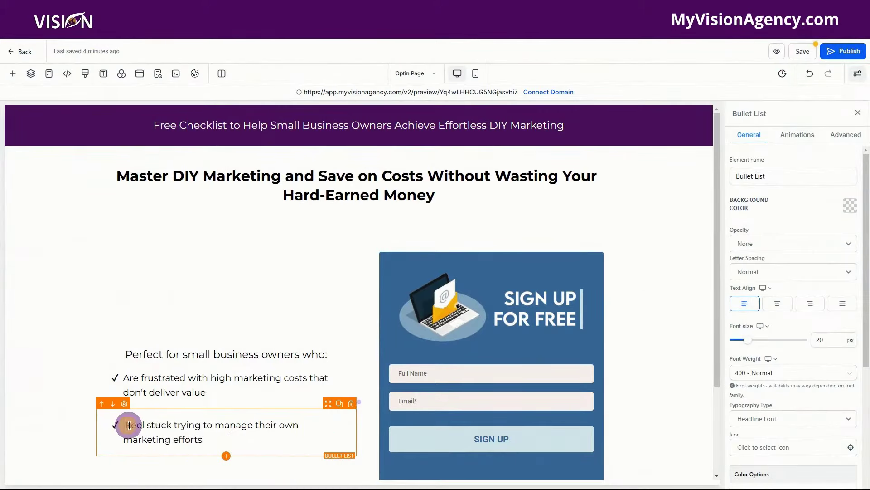
Check the opt-in page in the mobile layout, return to the desktop layout and save the page.
{"action": "left_click", "coordinate": [476, 75]}
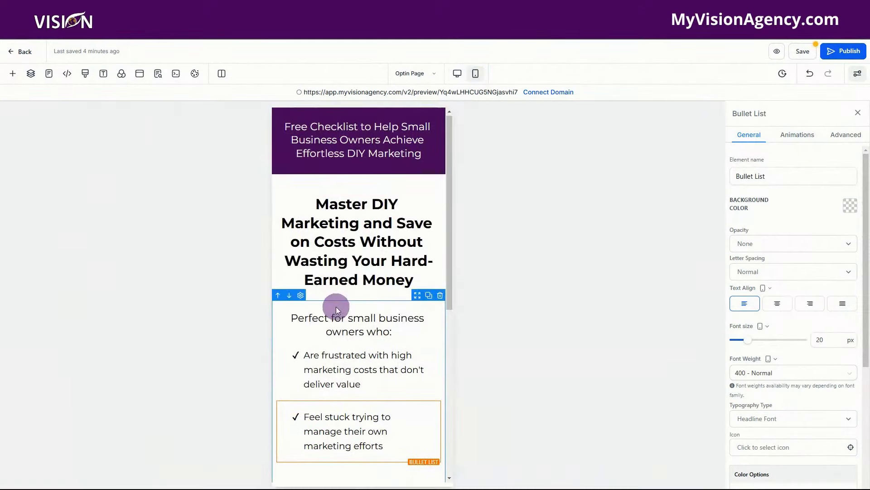
{"action": "scroll", "coordinate": [336, 306], "scroll_direction": "down", "scroll_amount": 5}
{"action": "scroll", "coordinate": [349, 360], "scroll_direction": "down", "scroll_amount": 2}
{"action": "scroll", "coordinate": [358, 327], "scroll_direction": "up", "scroll_amount": 7}
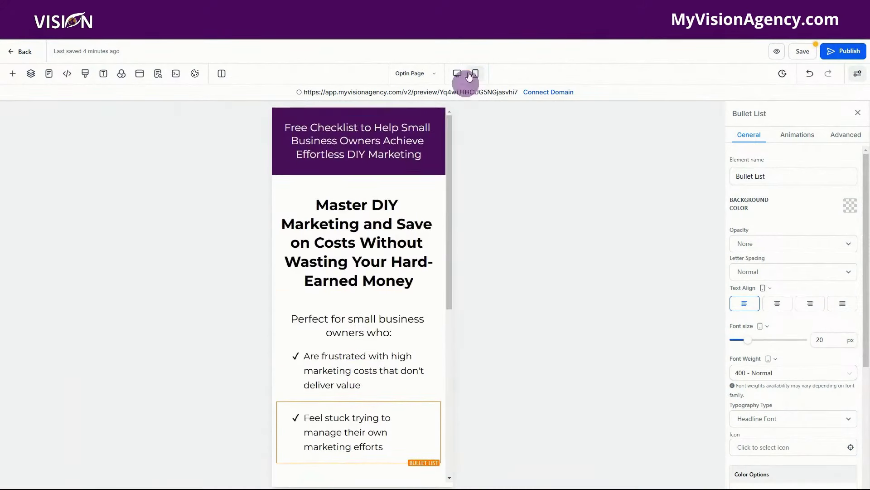
{"action": "left_click", "coordinate": [458, 74]}
{"action": "left_click", "coordinate": [803, 51]}
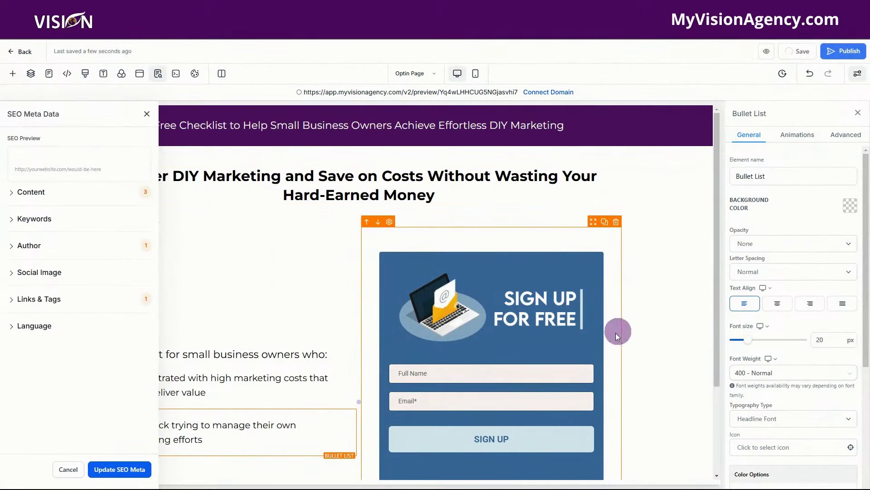
Set the sign-up form's redirect action to Go to Next step and save the page.
{"action": "left_click", "coordinate": [502, 314]}
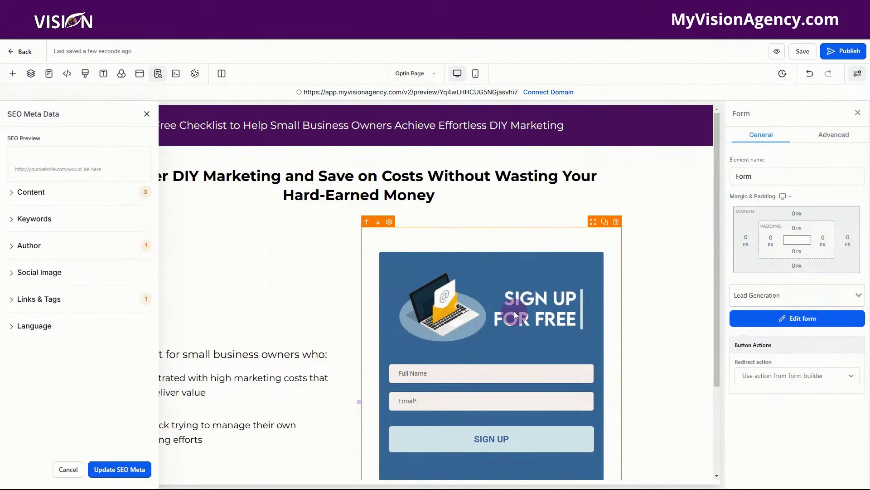
{"action": "left_click", "coordinate": [800, 377]}
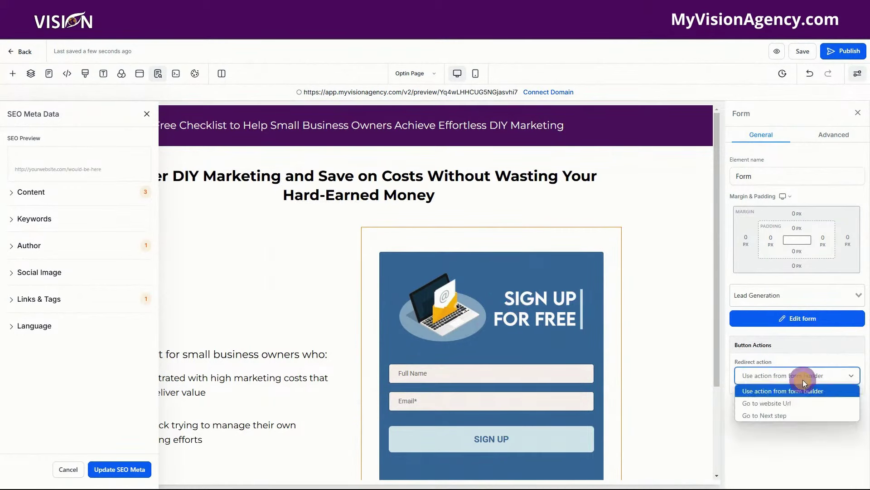
{"action": "left_click", "coordinate": [776, 416]}
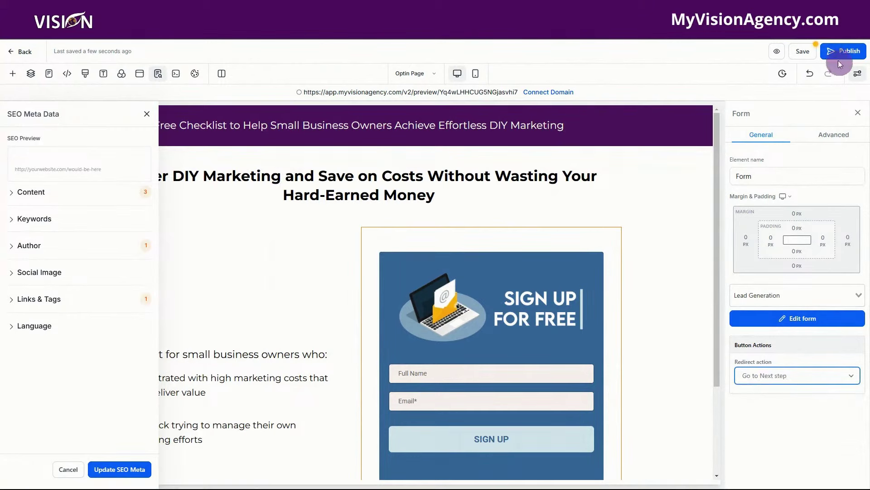
{"action": "left_click", "coordinate": [810, 54]}
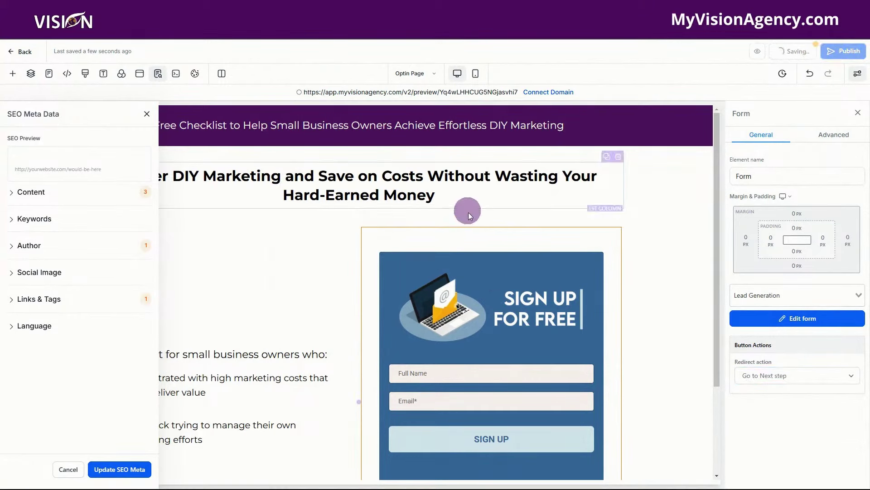
Switch to the Thank you page and add a Full Width section containing a single-column row.
{"action": "left_click", "coordinate": [425, 77]}
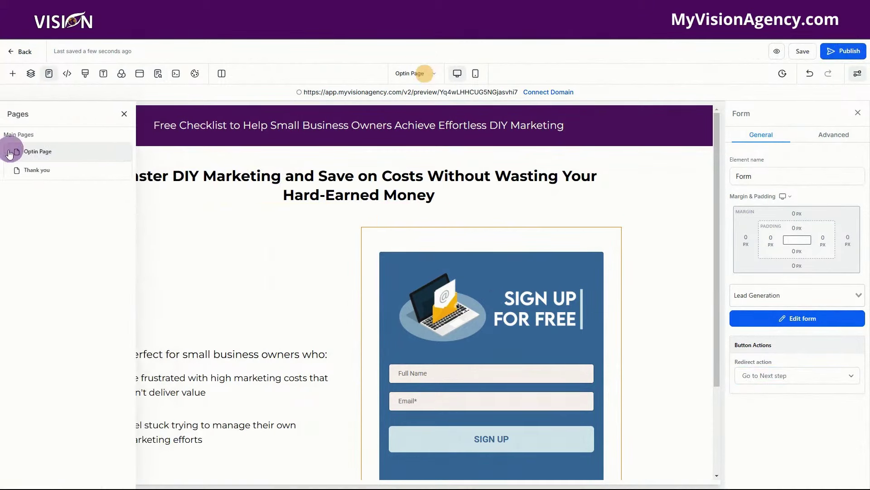
{"action": "left_click", "coordinate": [40, 171]}
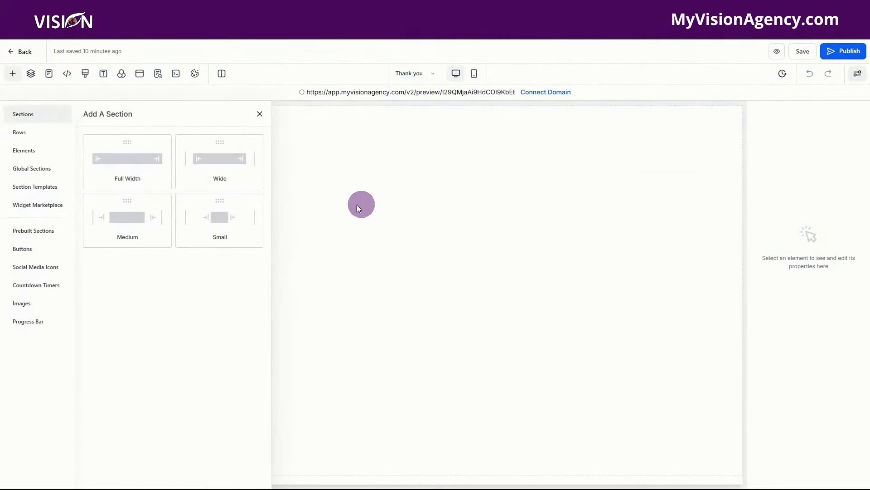
{"action": "left_click_drag", "start_coordinate": [124, 160], "coordinate": [497, 159]}
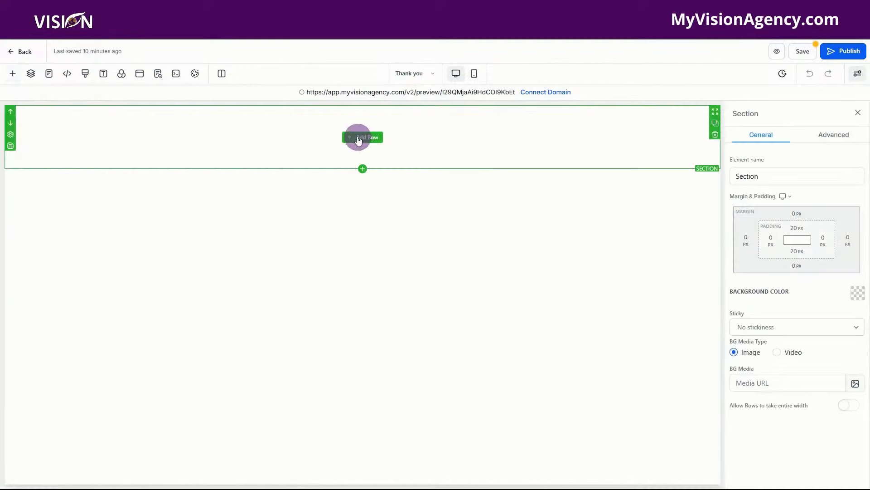
{"action": "left_click", "coordinate": [357, 138]}
{"action": "left_click_drag", "start_coordinate": [124, 150], "coordinate": [393, 150]}
Add a headline to the Thank you page's column reading "Thank you, {{contact.first_name}}!", using the contact first name custom value.
{"action": "left_click", "coordinate": [361, 149]}
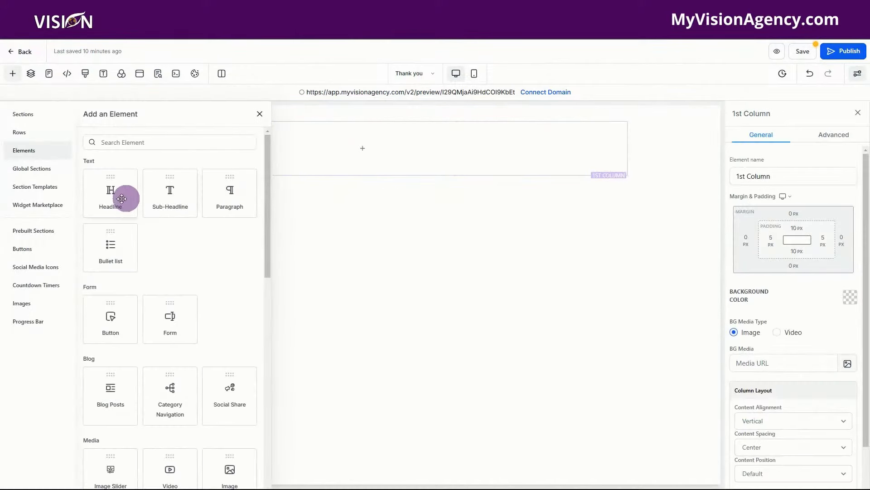
{"action": "left_click", "coordinate": [100, 193]}
{"action": "left_click_drag", "start_coordinate": [254, 135], "coordinate": [497, 133]}
{"action": "type", "text": "Than"}
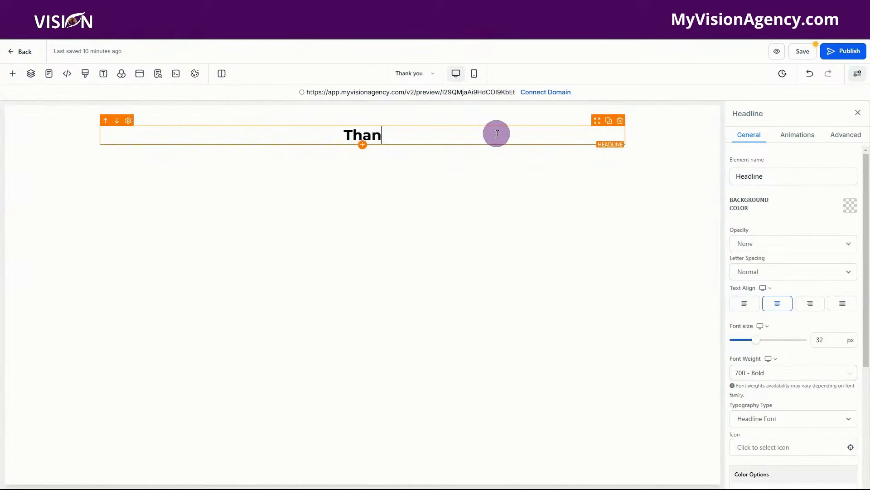
{"action": "type", "text": "k you {{"}
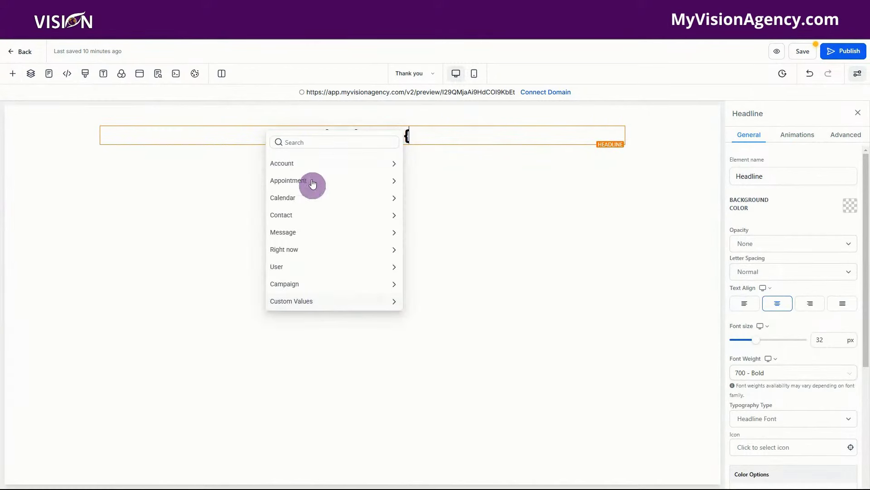
{"action": "left_click", "coordinate": [297, 215]}
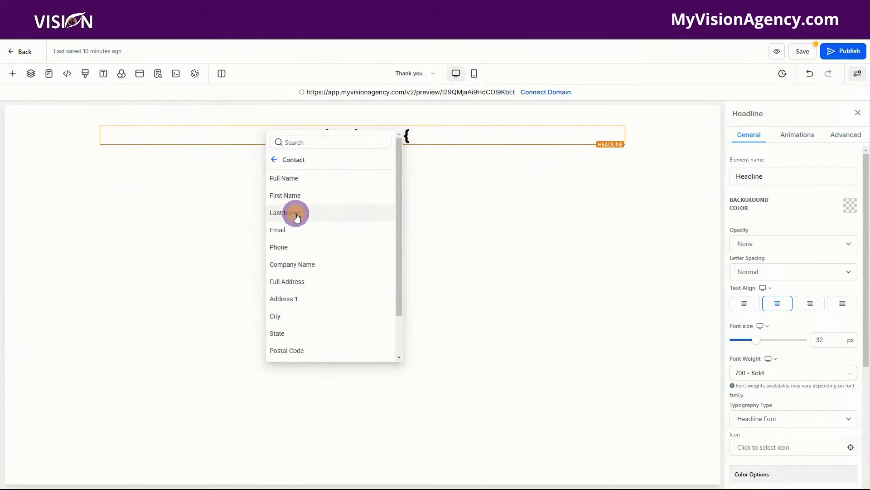
{"action": "left_click", "coordinate": [336, 205]}
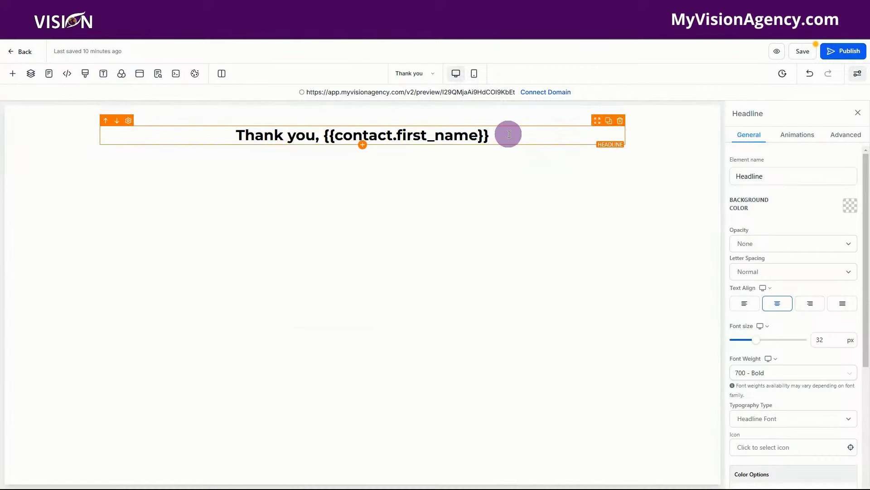
{"action": "type", "text": "!"}
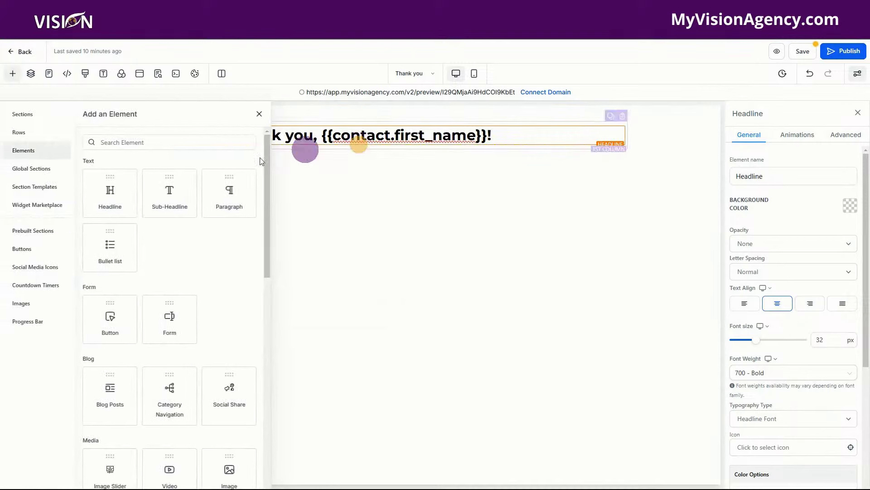
Add a sub-headline below reading "Check your inbox, spam and promotions folder for your free guide!" and save the page.
{"action": "left_click_drag", "start_coordinate": [181, 189], "coordinate": [350, 146]}
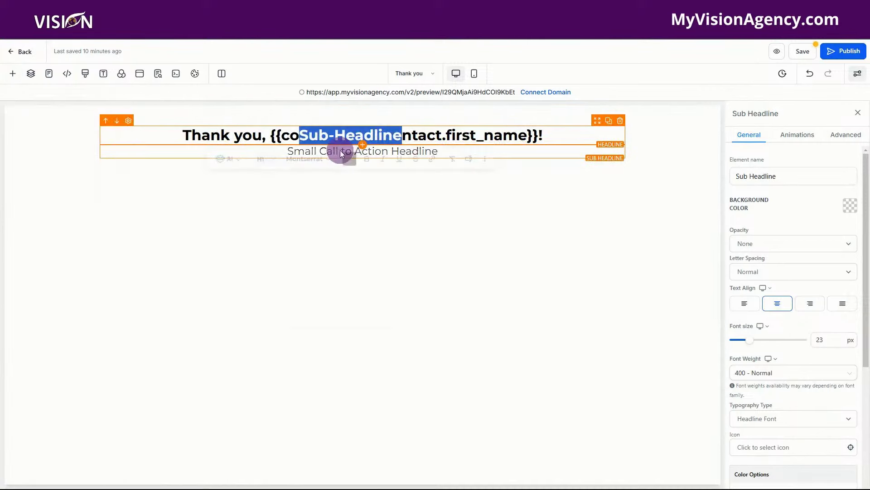
{"action": "left_click_drag", "start_coordinate": [286, 150], "coordinate": [451, 146]}
{"action": "type", "text": "Check your inbox, spam"}
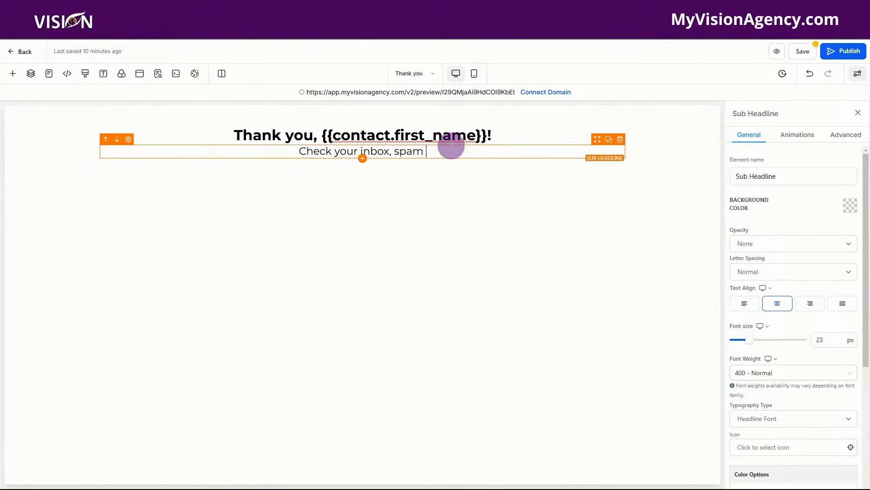
{"action": "type", "text": "and promotions"}
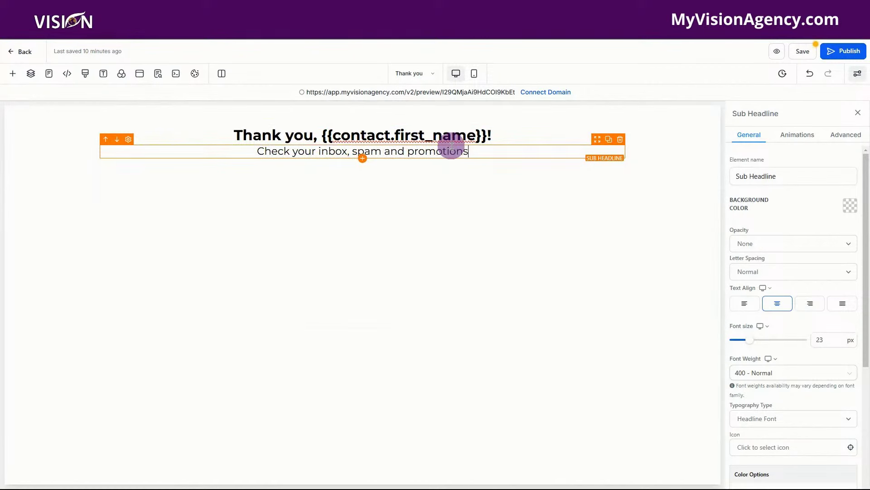
{"action": "type", "text": " folder"}
{"action": "type", "text": "for y"}
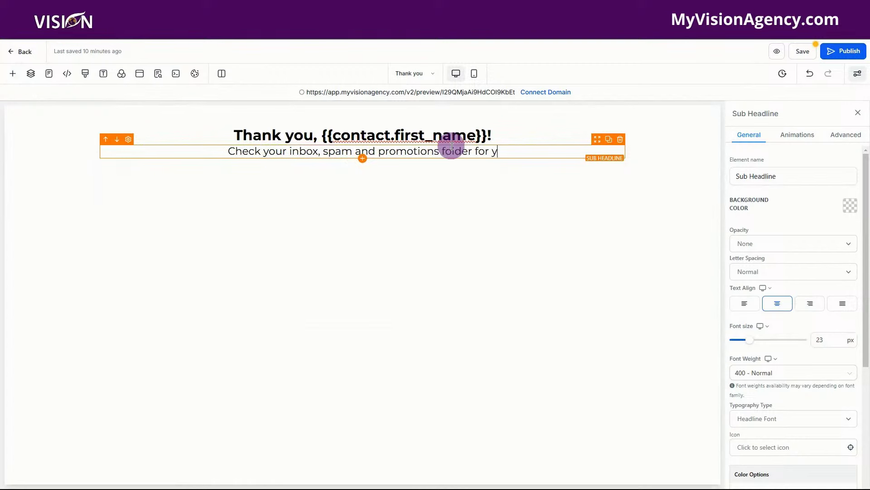
{"action": "type", "text": "our free gu"}
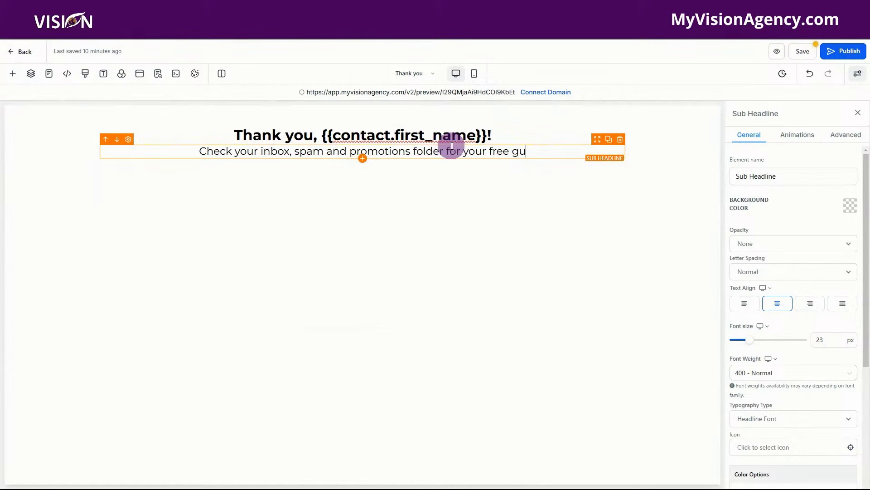
{"action": "type", "text": "ide!"}
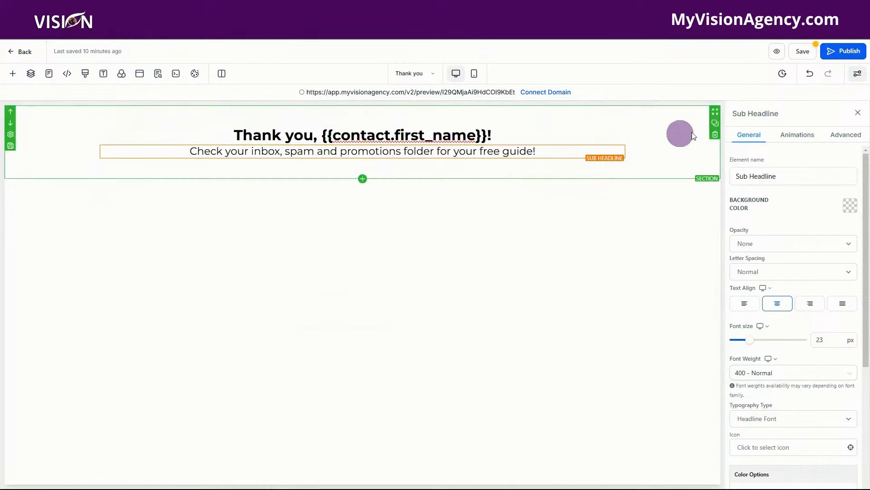
{"action": "left_click", "coordinate": [803, 51]}
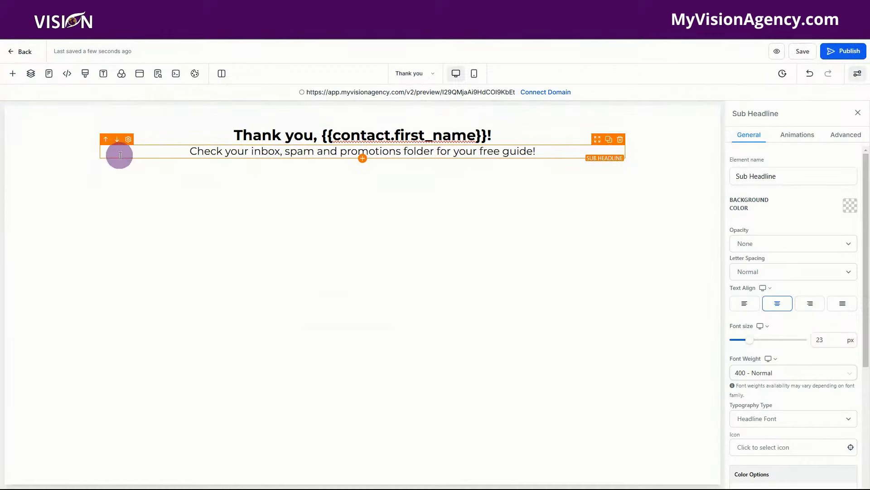
Leave the page builder and create a new automation workflow from scratch.
{"action": "left_click", "coordinate": [21, 52]}
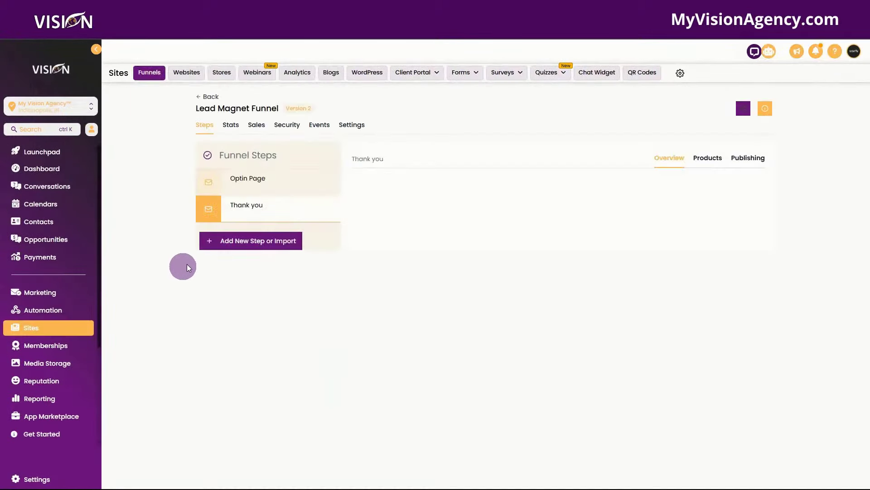
{"action": "left_click", "coordinate": [54, 313]}
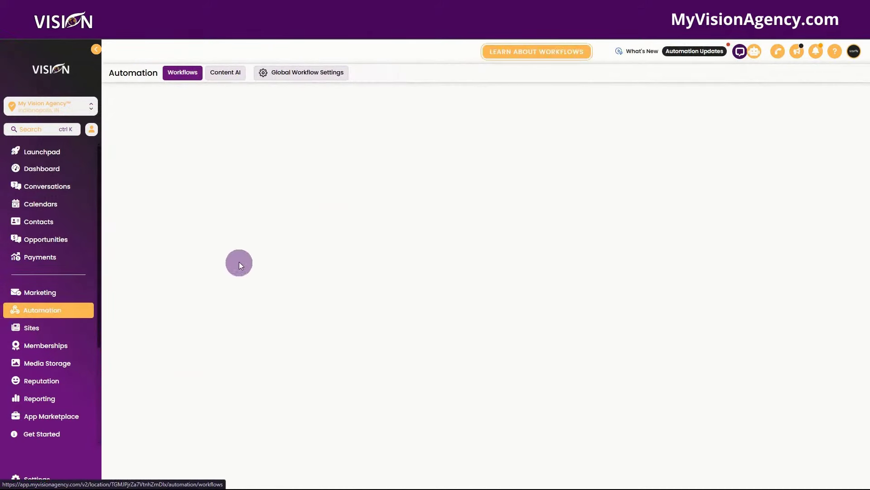
{"action": "left_click", "coordinate": [739, 103]}
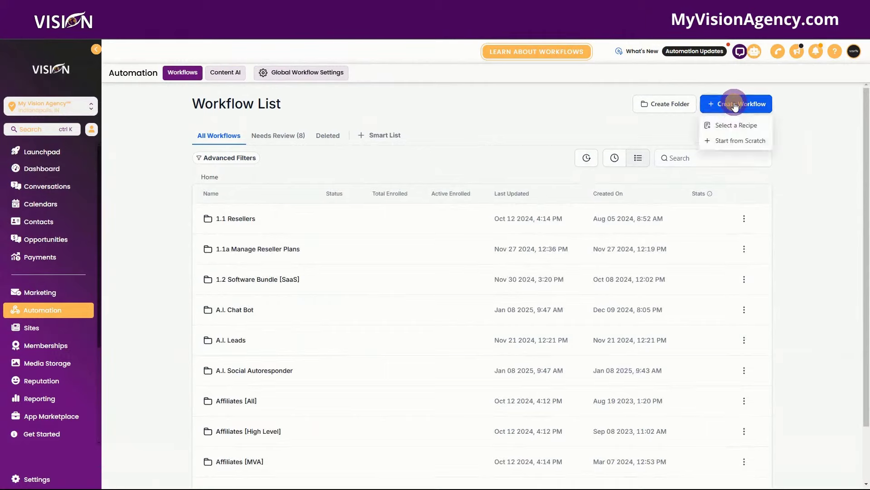
{"action": "left_click", "coordinate": [737, 141]}
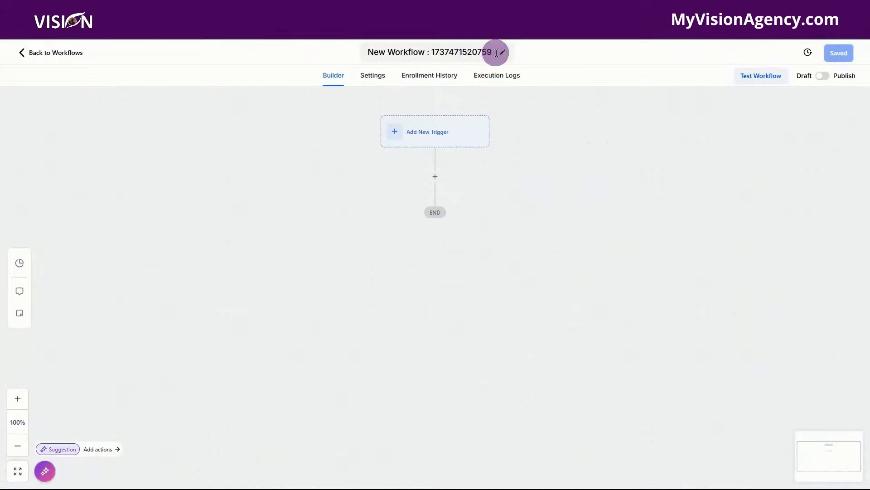
Rename the workflow as "Lead Magnet Funnel".
{"action": "left_click_drag", "start_coordinate": [497, 53], "coordinate": [358, 58]}
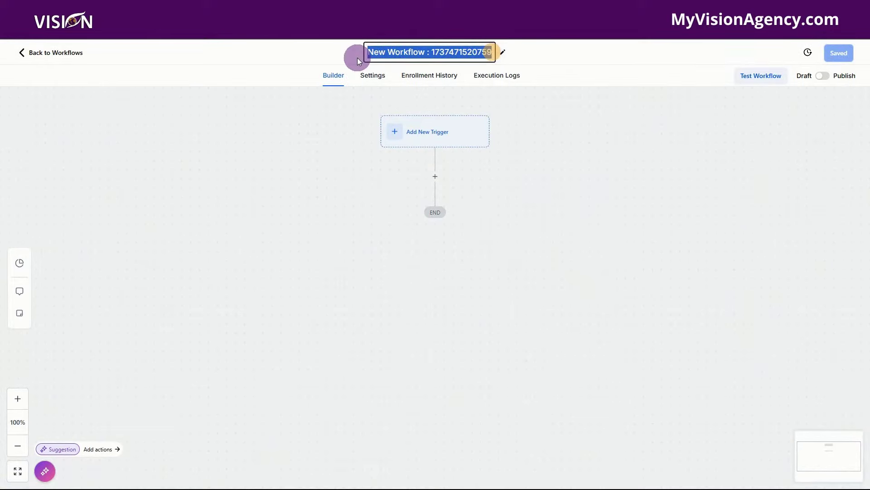
{"action": "type", "text": "Lead Maget"}
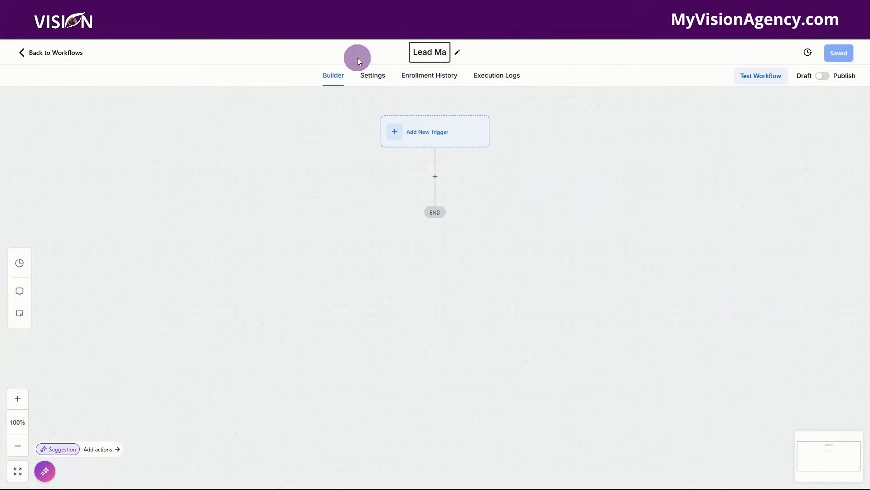
{"action": "key", "text": "BackSpace"}
{"action": "key", "text": "BackSpace"}
{"action": "key", "text": "BackSpace"}
{"action": "type", "text": "net Funnel"}
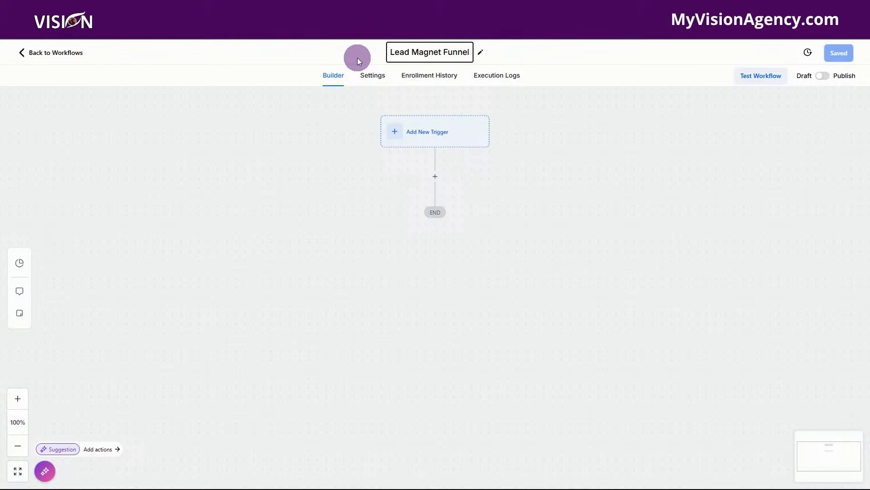
Search the workflow triggers for "form" and choose the Form Submitted trigger.
{"action": "left_click", "coordinate": [435, 141]}
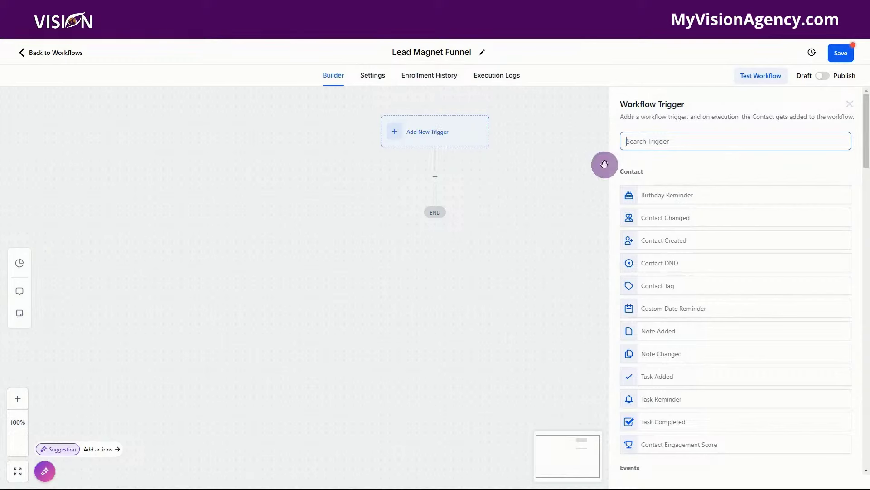
{"action": "left_click", "coordinate": [656, 141]}
{"action": "type", "text": "form"}
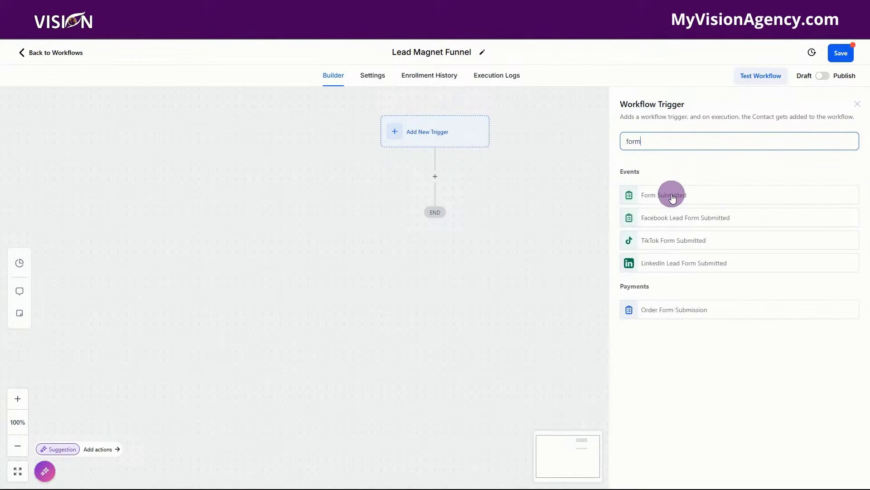
{"action": "left_click", "coordinate": [671, 196]}
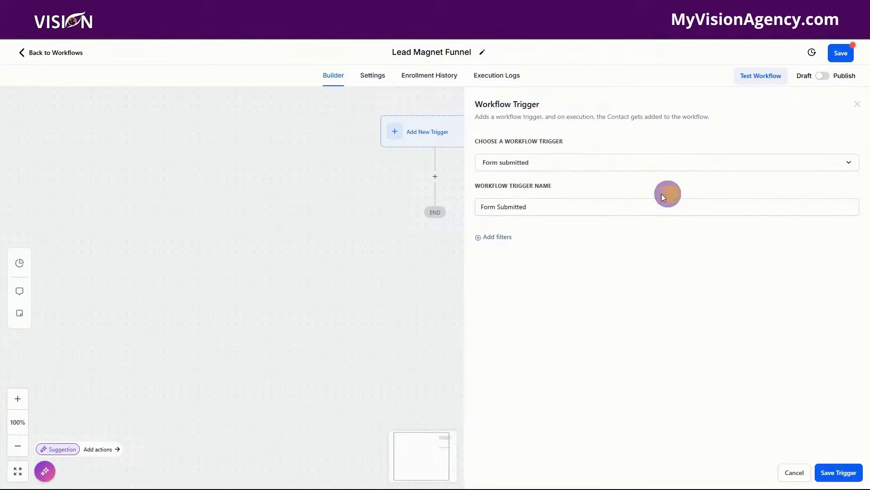
Filter the Form Submitted trigger to the Lead Generation form and save the trigger.
{"action": "left_click", "coordinate": [497, 238]}
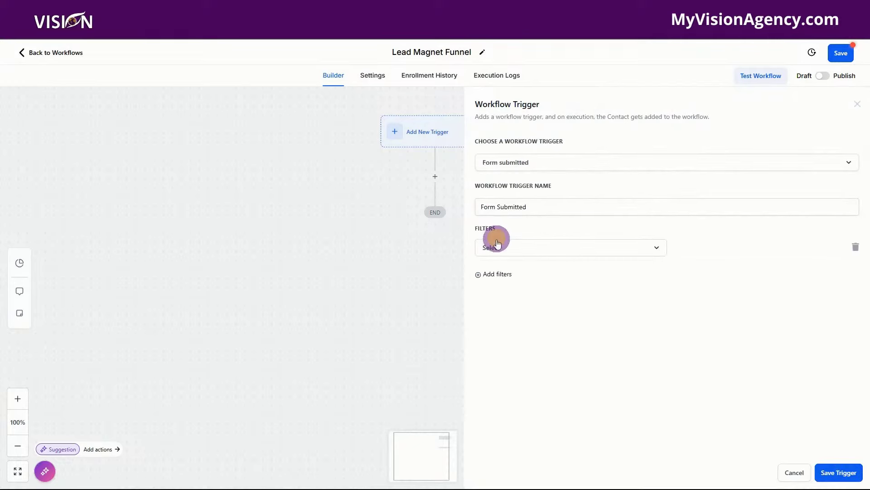
{"action": "left_click", "coordinate": [518, 253]}
{"action": "left_click", "coordinate": [514, 310]}
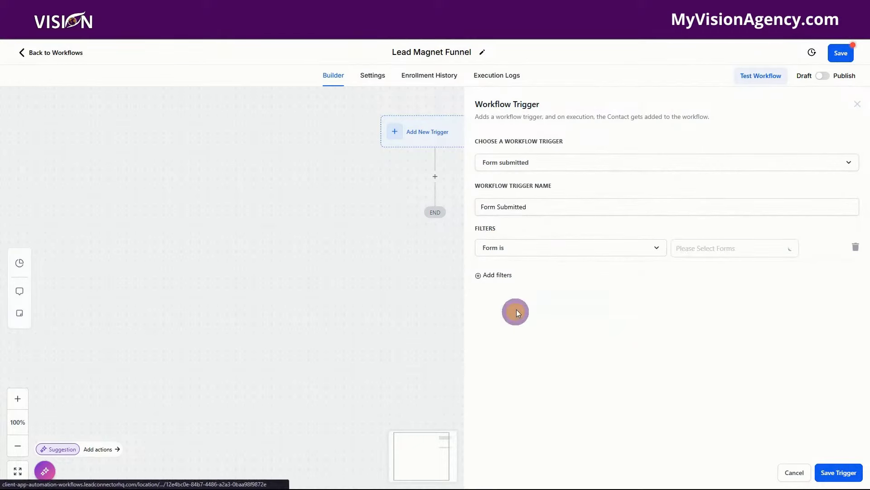
{"action": "left_click", "coordinate": [697, 252]}
{"action": "left_click", "coordinate": [699, 268]}
{"action": "left_click", "coordinate": [576, 289]}
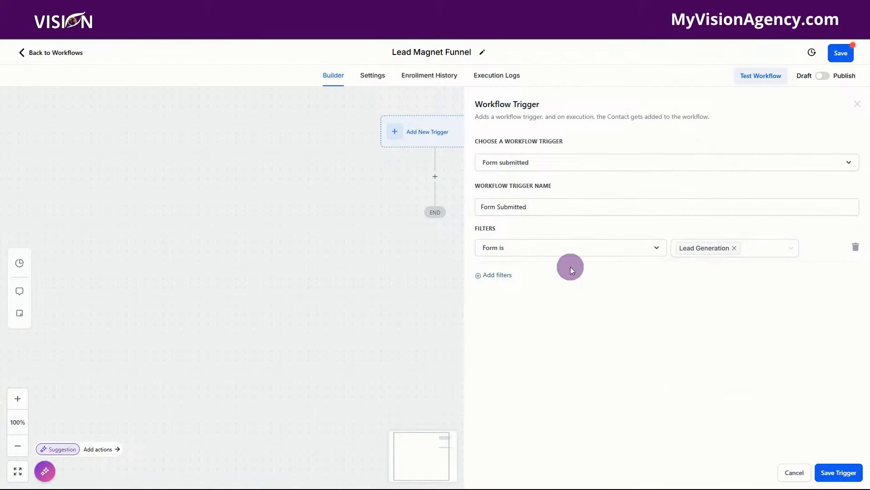
{"action": "left_click", "coordinate": [839, 472]}
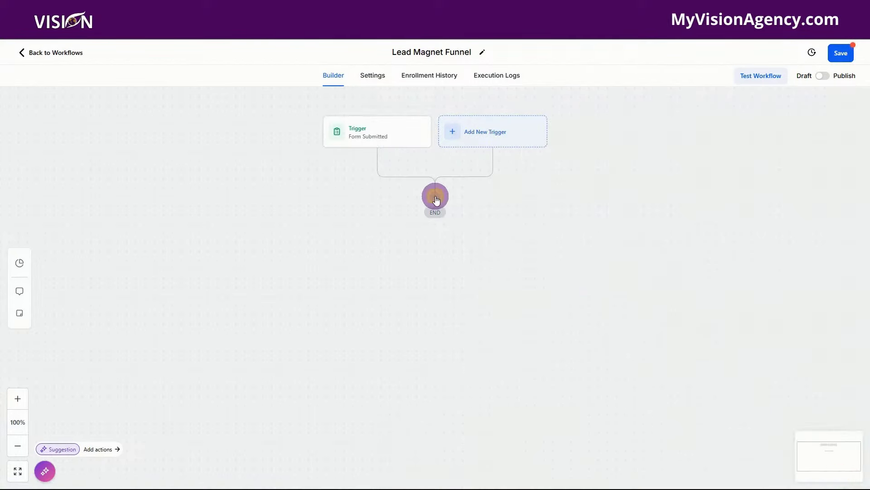
{"action": "left_click", "coordinate": [435, 197]}
{"action": "type", "text": "tag"}
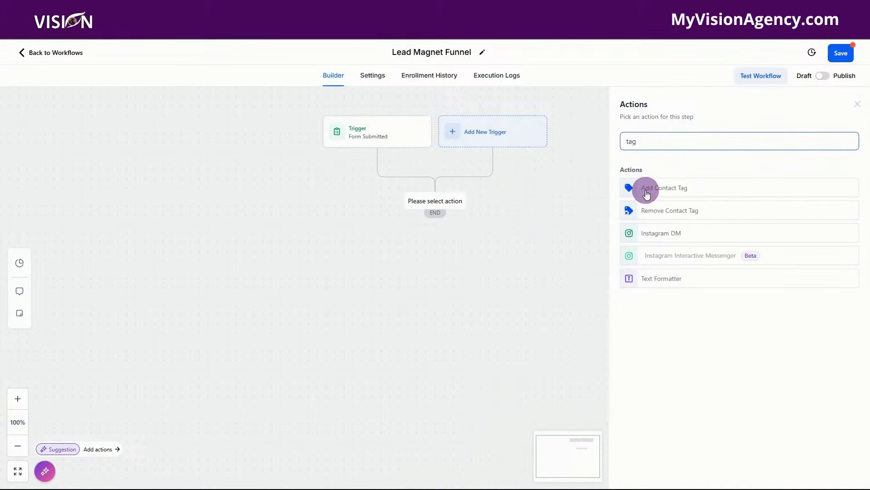
{"action": "left_click", "coordinate": [646, 188]}
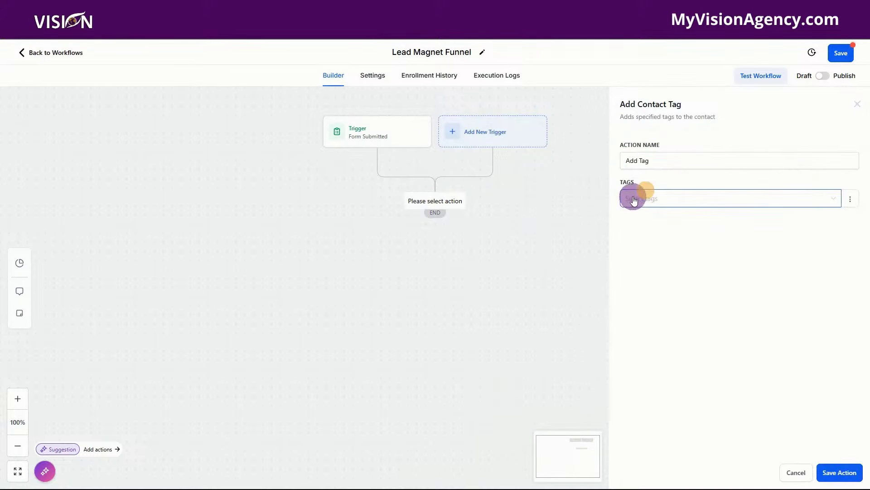
{"action": "left_click", "coordinate": [647, 196]}
{"action": "type", "text": "lead"}
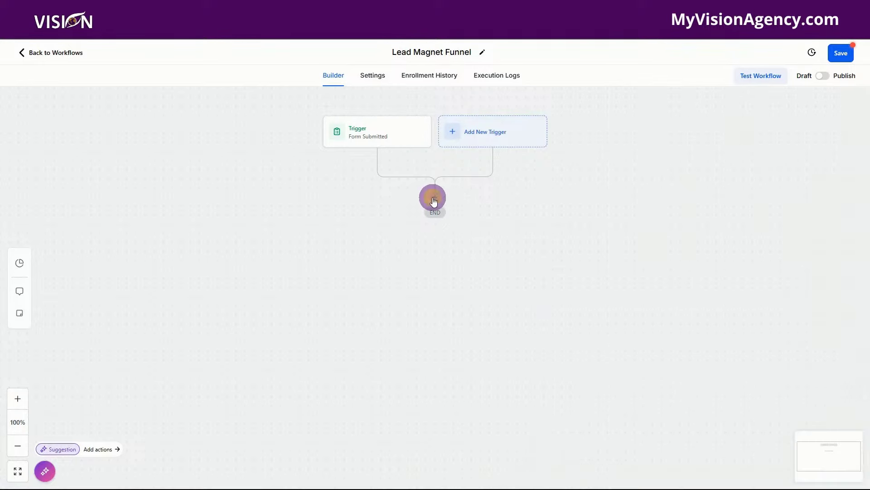
Add a Create/Update Opportunity action using the Leads/Trial/Buyers/Canceled pipeline and its Leads stage.
{"action": "left_click", "coordinate": [434, 200]}
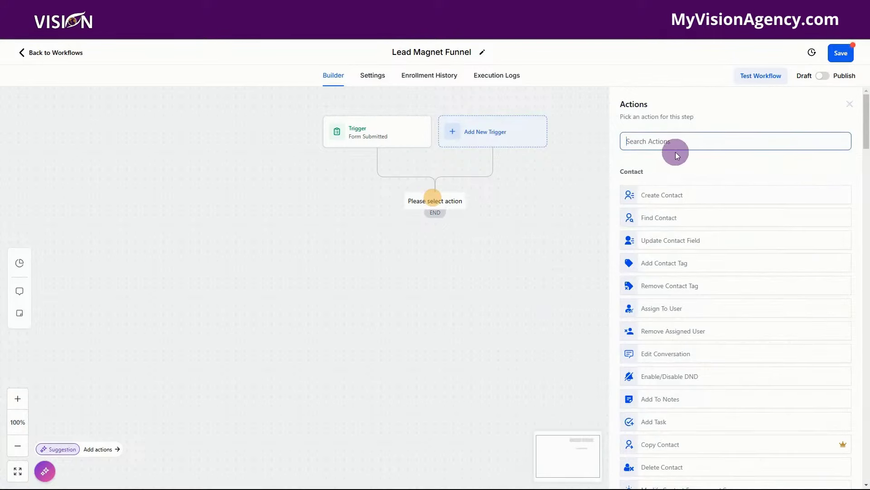
{"action": "type", "text": "opp"}
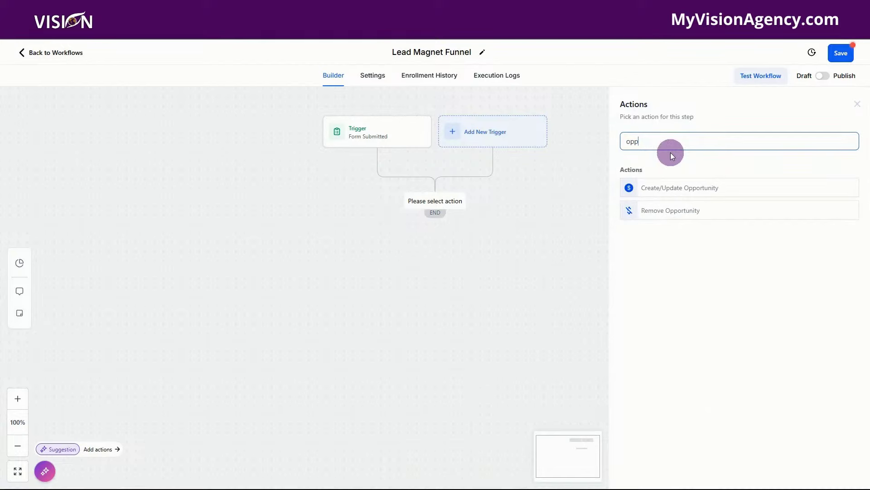
{"action": "left_click", "coordinate": [670, 188]}
{"action": "left_click", "coordinate": [604, 198]}
{"action": "left_click", "coordinate": [603, 254]}
{"action": "left_click", "coordinate": [608, 233]}
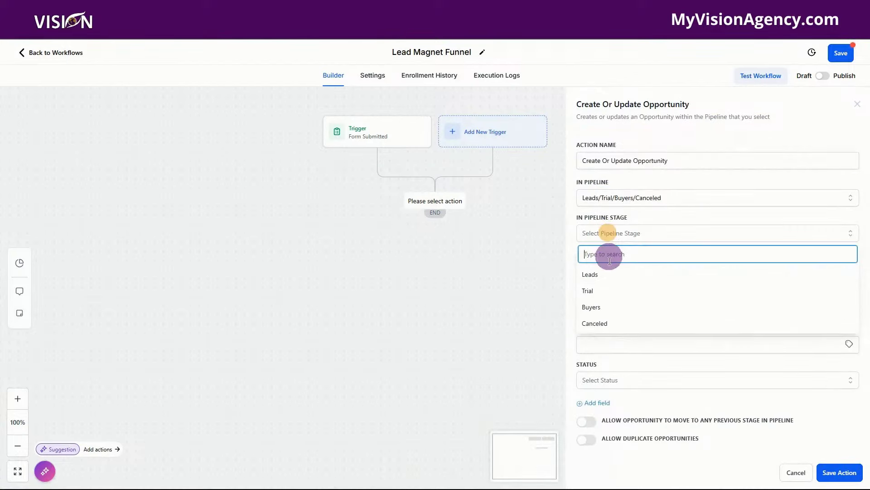
{"action": "left_click", "coordinate": [594, 274]}
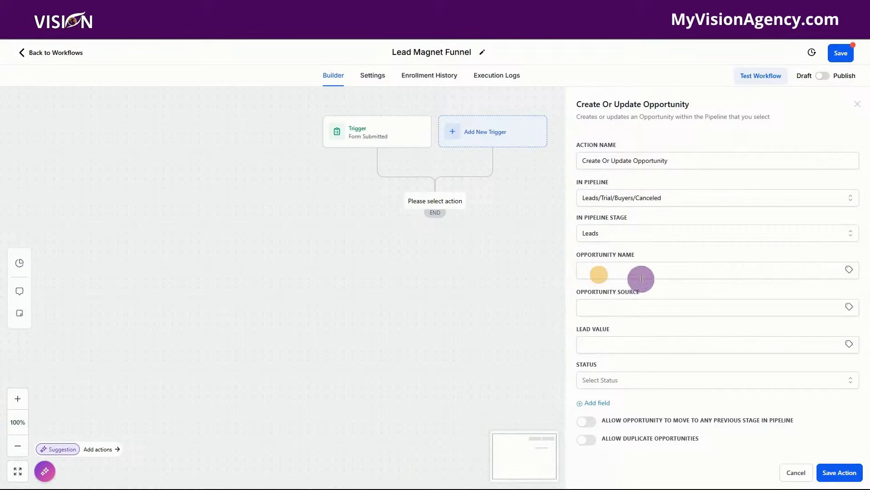
Fill the opportunity name with the contact's Full Name variable and the opportunity source with the contact's Source variable.
{"action": "left_click", "coordinate": [851, 271]}
{"action": "left_click", "coordinate": [823, 288]}
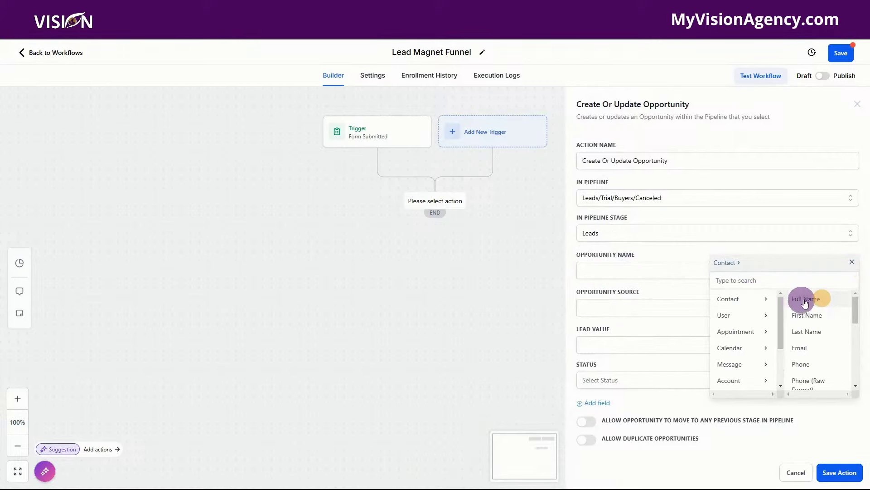
{"action": "left_click", "coordinate": [805, 300]}
{"action": "left_click", "coordinate": [636, 306]}
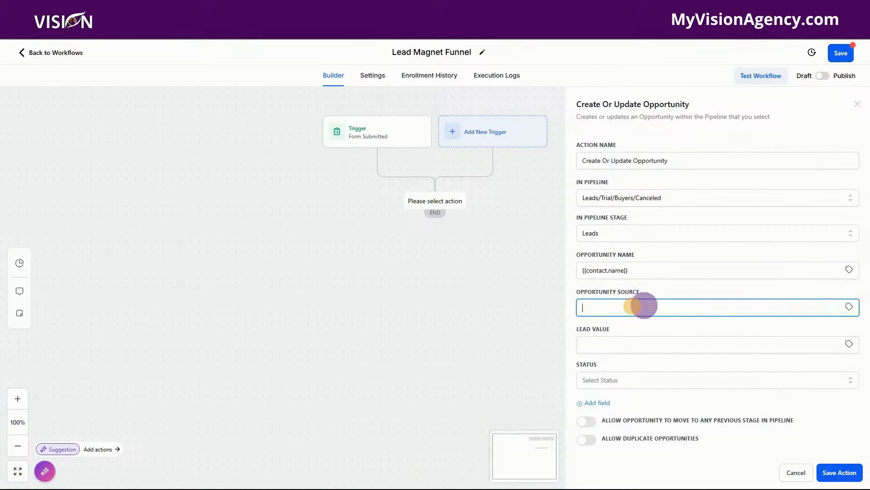
{"action": "left_click", "coordinate": [849, 307]}
{"action": "left_click", "coordinate": [796, 336]}
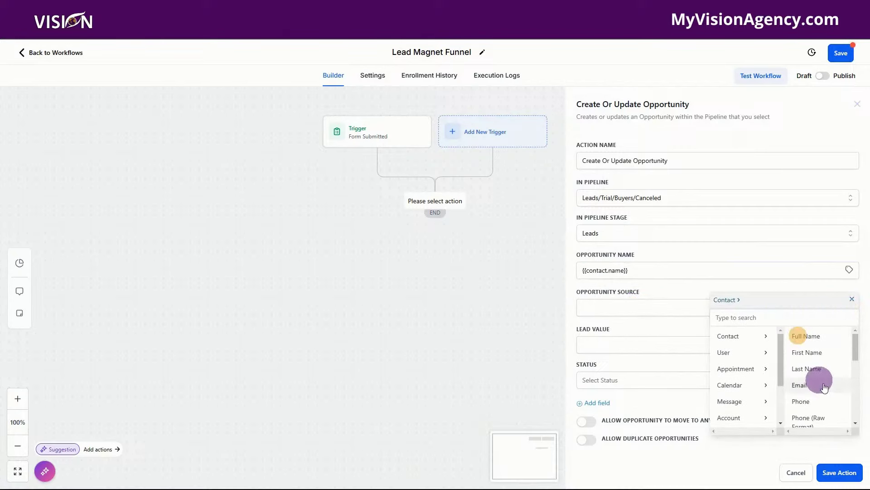
{"action": "scroll", "coordinate": [816, 381], "scroll_direction": "down", "scroll_amount": 3}
{"action": "scroll", "coordinate": [820, 384], "scroll_direction": "down", "scroll_amount": 5}
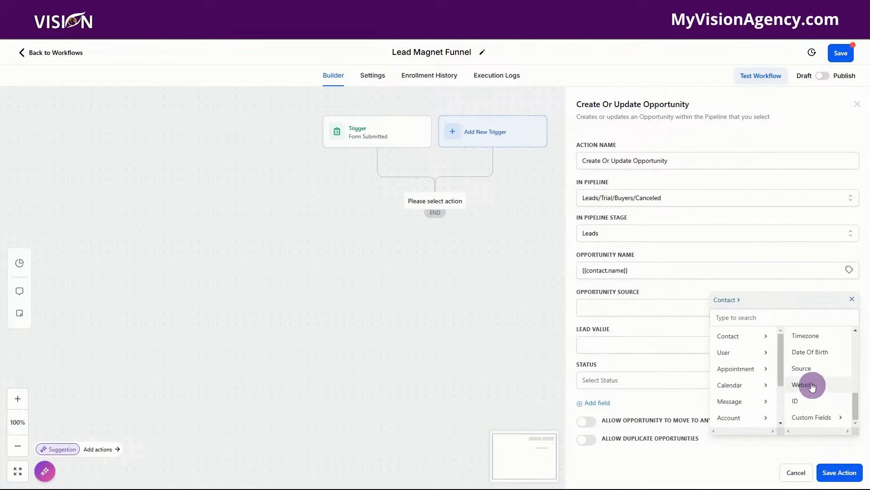
{"action": "left_click", "coordinate": [801, 362]}
Set the opportunity status to open and save the action.
{"action": "left_click", "coordinate": [604, 380]}
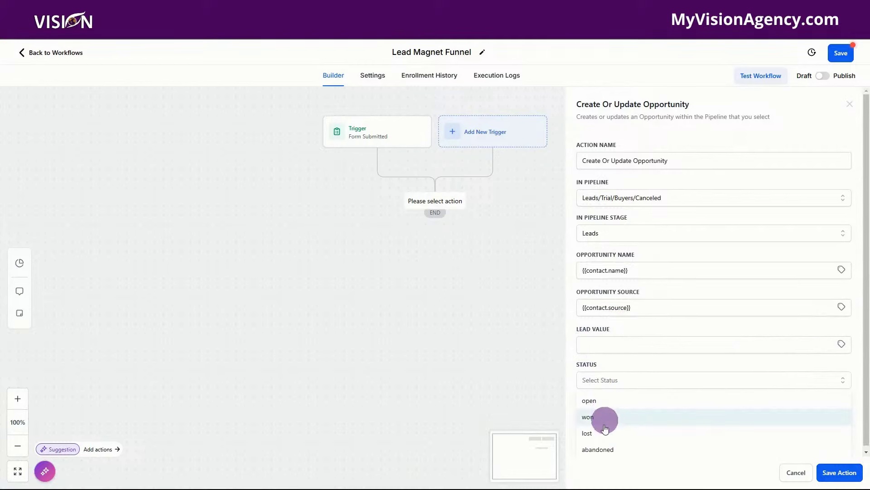
{"action": "left_click", "coordinate": [593, 400]}
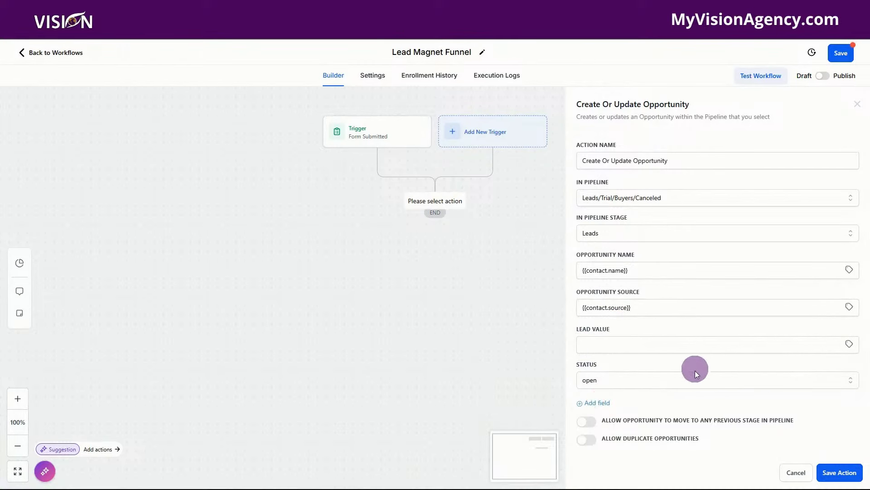
{"action": "left_click", "coordinate": [840, 472]}
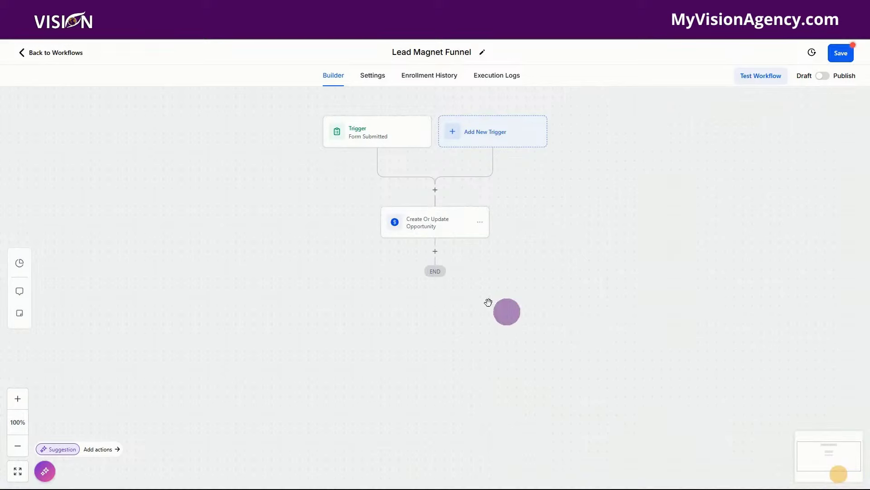
Add a Send Email action after the Create Or Update Opportunity action, searching the actions for "email".
{"action": "left_click", "coordinate": [435, 253]}
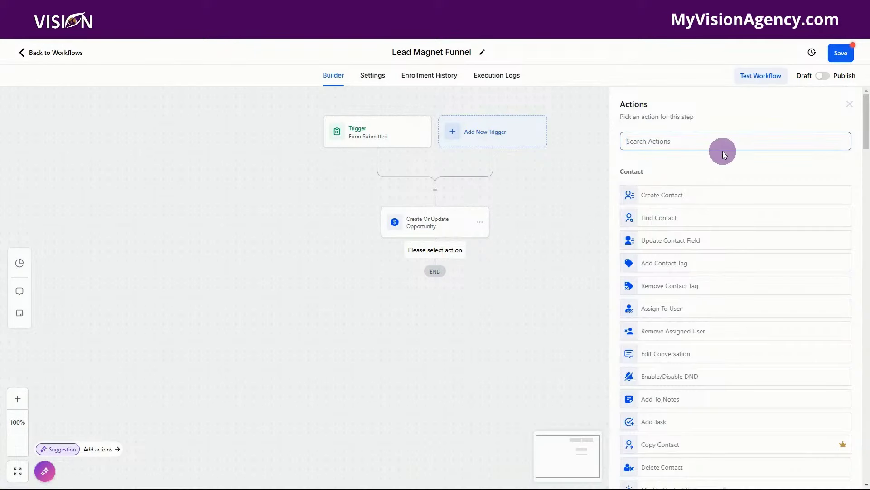
{"action": "type", "text": "email"}
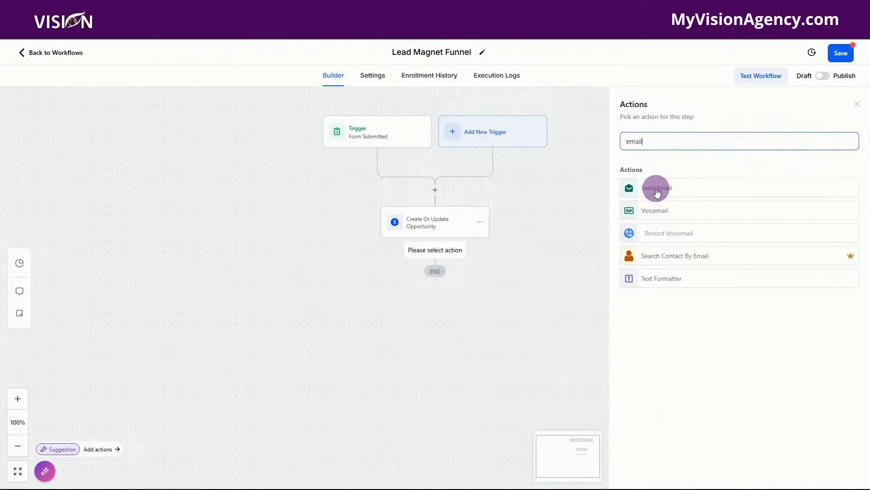
{"action": "left_click", "coordinate": [657, 188]}
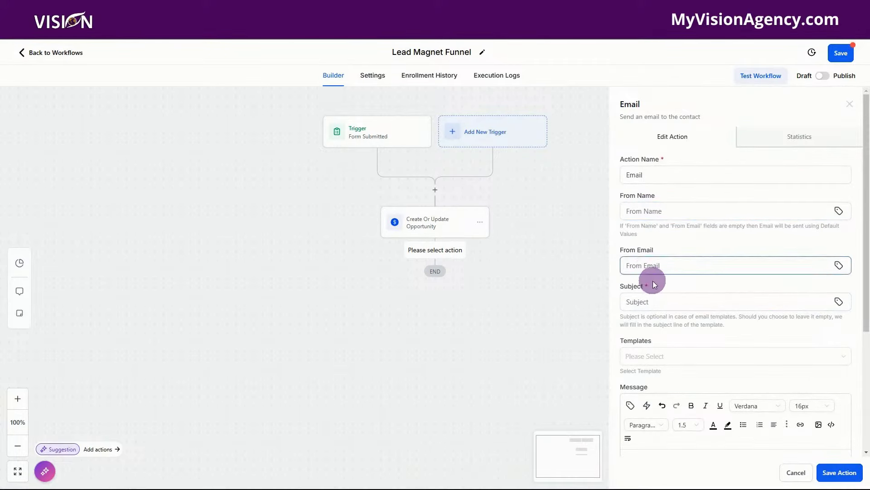
Set the email subject to "Here is your free guide".
{"action": "scroll", "coordinate": [660, 278], "scroll_direction": "down", "scroll_amount": 2}
{"action": "left_click", "coordinate": [636, 211]}
{"action": "left_click", "coordinate": [639, 213]}
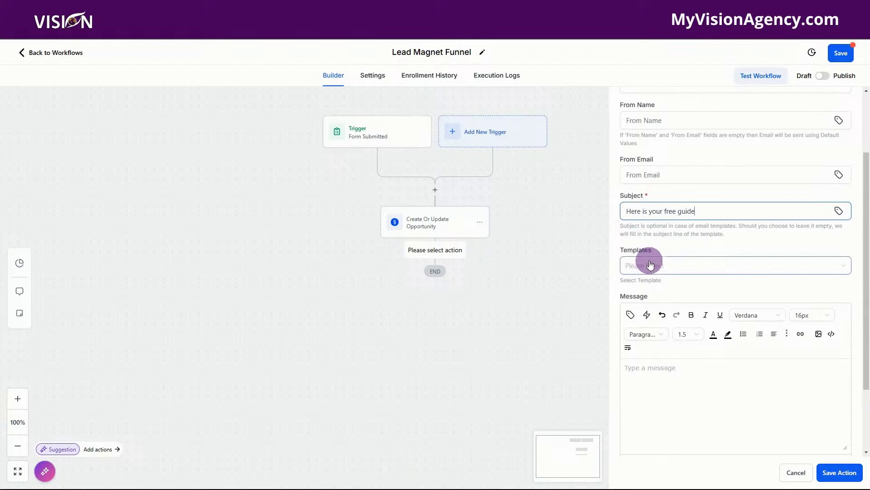
Write the email message "Hey there {{contact.first_name}}, Here is your free guide." with the word "Download" below it.
{"action": "scroll", "coordinate": [691, 389], "scroll_direction": "down", "scroll_amount": 2}
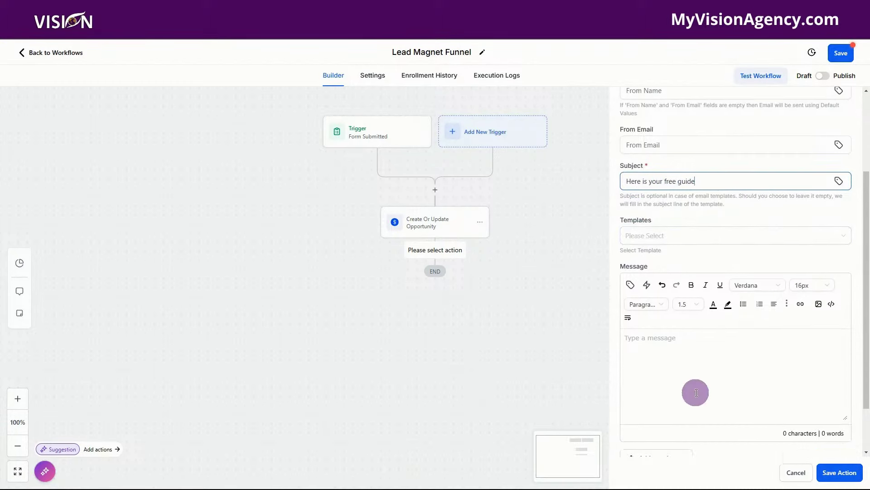
{"action": "left_click", "coordinate": [644, 279]}
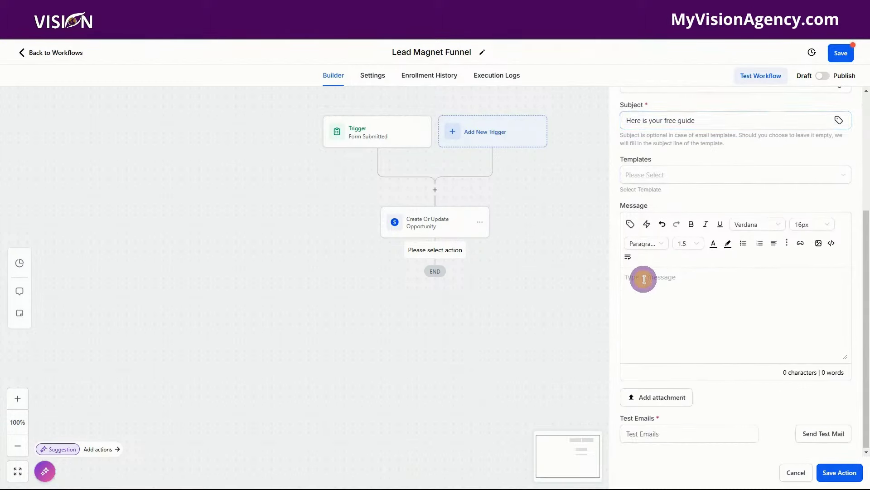
{"action": "type", "text": "He"}
{"action": "left_click", "coordinate": [605, 274]}
{"action": "left_click", "coordinate": [604, 303]}
{"action": "type", "text": "Here i"}
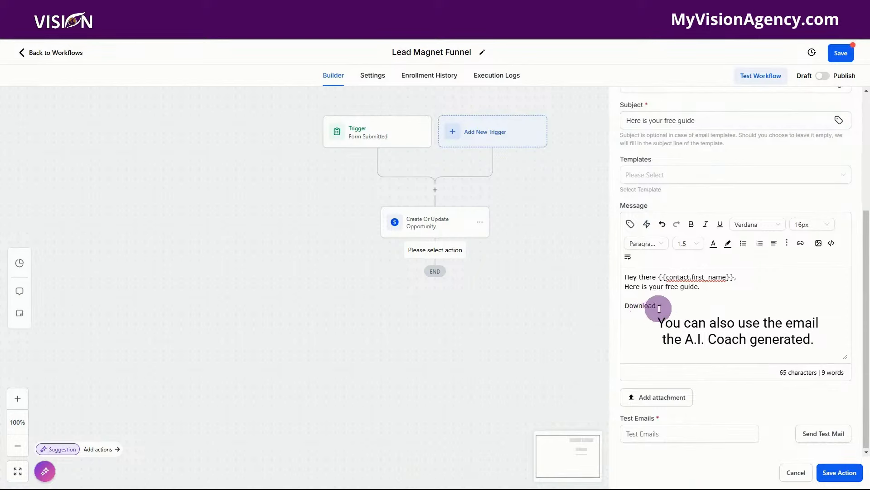
{"action": "left_click_drag", "start_coordinate": [656, 305], "coordinate": [624, 305]}
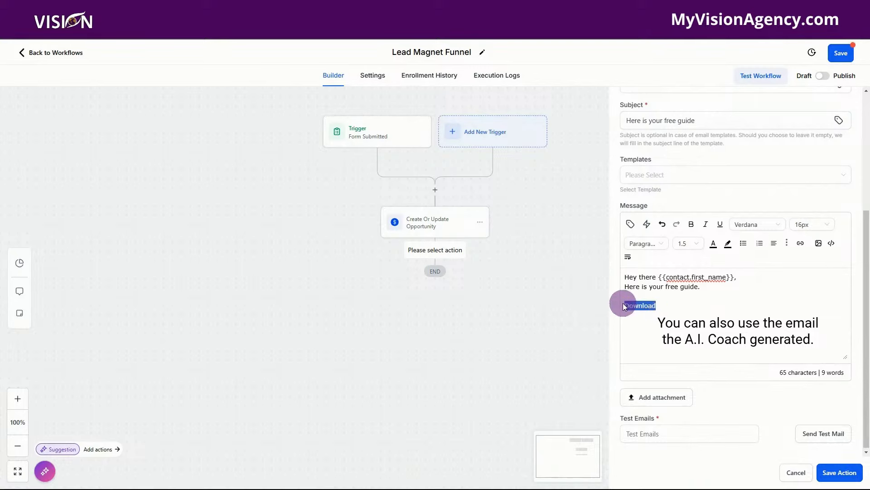
{"action": "left_click", "coordinate": [800, 243]}
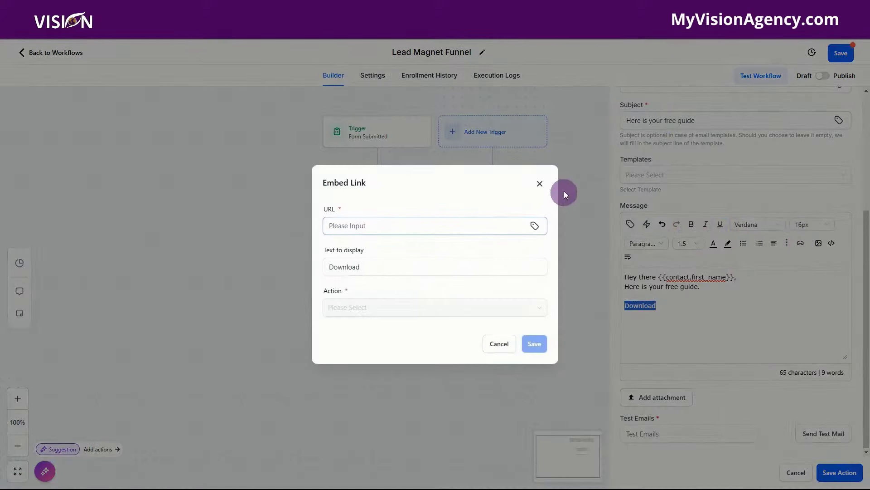
{"action": "left_click", "coordinate": [539, 182]}
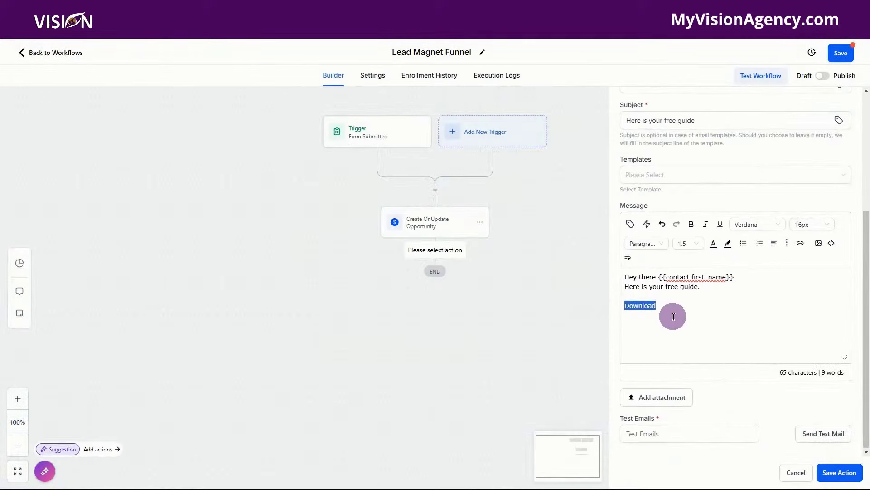
Attach "lead_magnet aka opt-in offer (1).pdf" to the email and save the workflow.
{"action": "left_click", "coordinate": [660, 400]}
{"action": "left_click", "coordinate": [37, 198]}
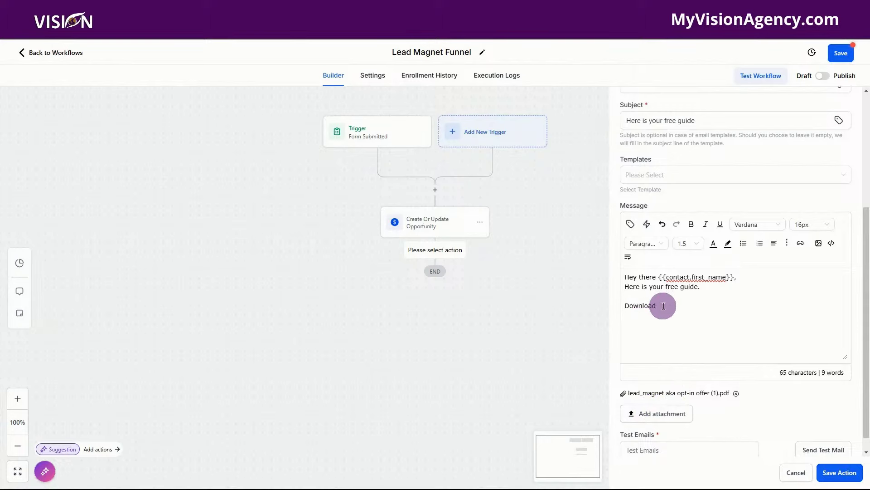
{"action": "left_click_drag", "start_coordinate": [663, 306], "coordinate": [621, 306]}
{"action": "scroll", "coordinate": [654, 359], "scroll_direction": "down", "scroll_amount": 1}
{"action": "left_click", "coordinate": [650, 432]}
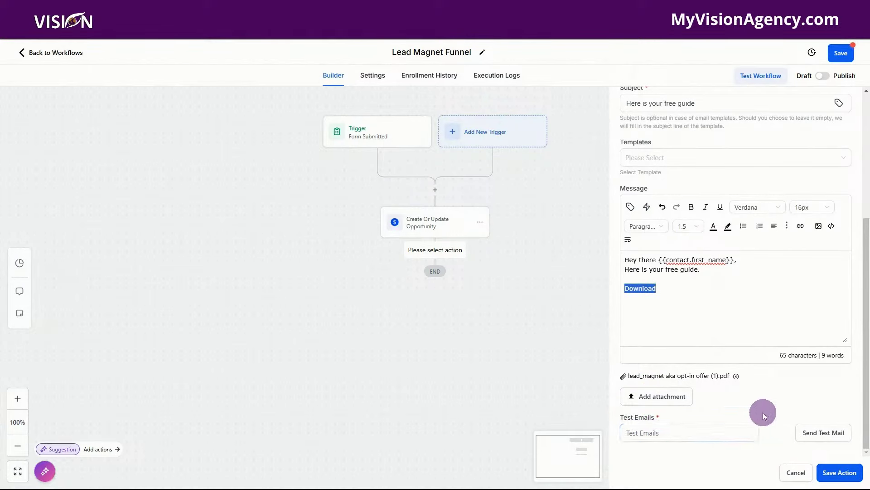
{"action": "left_click", "coordinate": [841, 53]}
Leave the workflow's email action and open the email templates in the marketing area.
{"action": "left_click", "coordinate": [645, 160]}
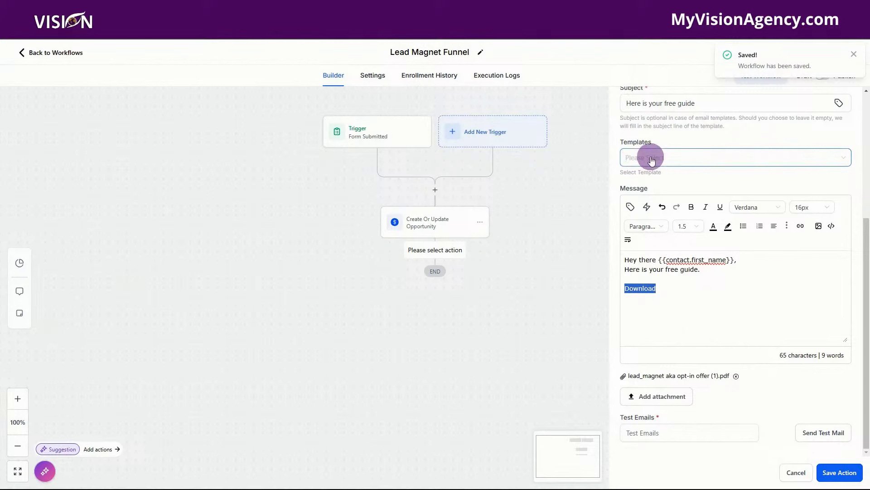
{"action": "left_click", "coordinate": [639, 163]}
{"action": "left_click", "coordinate": [662, 135]}
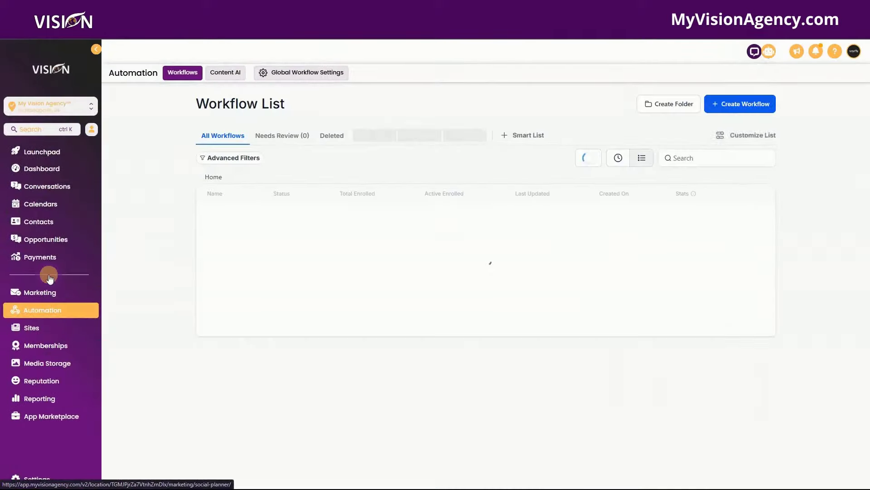
{"action": "left_click", "coordinate": [50, 279]}
{"action": "left_click", "coordinate": [228, 72]}
{"action": "left_click", "coordinate": [223, 106]}
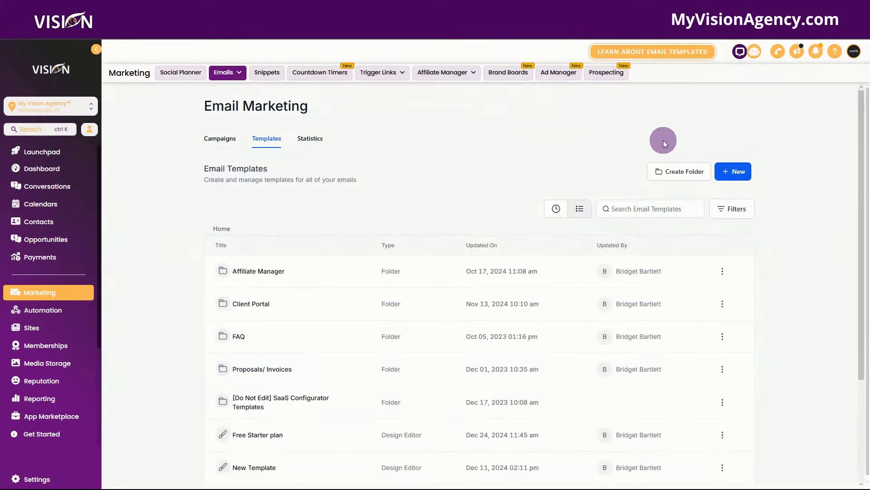
Create a blank email template using the Design Editor.
{"action": "left_click", "coordinate": [729, 173]}
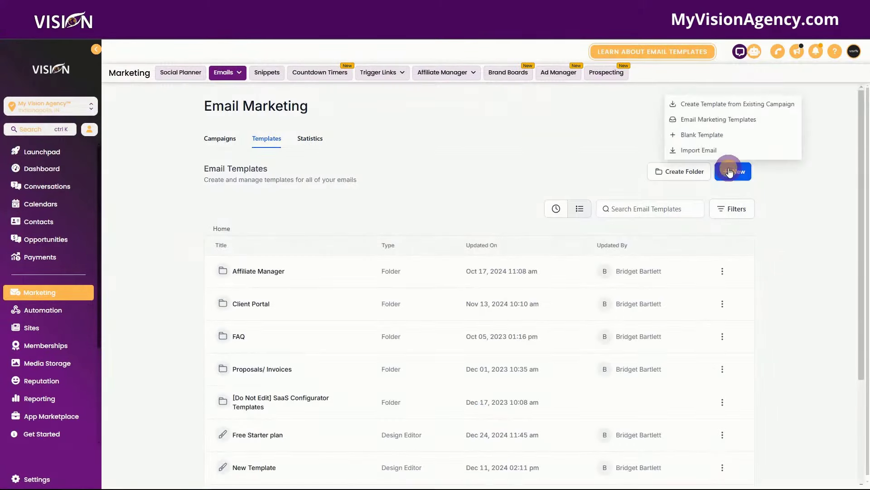
{"action": "left_click", "coordinate": [699, 136]}
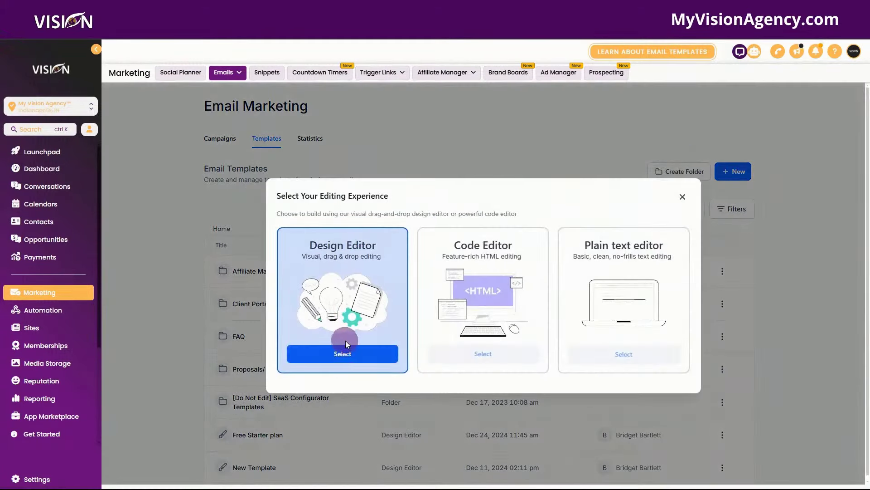
{"action": "left_click", "coordinate": [345, 354]}
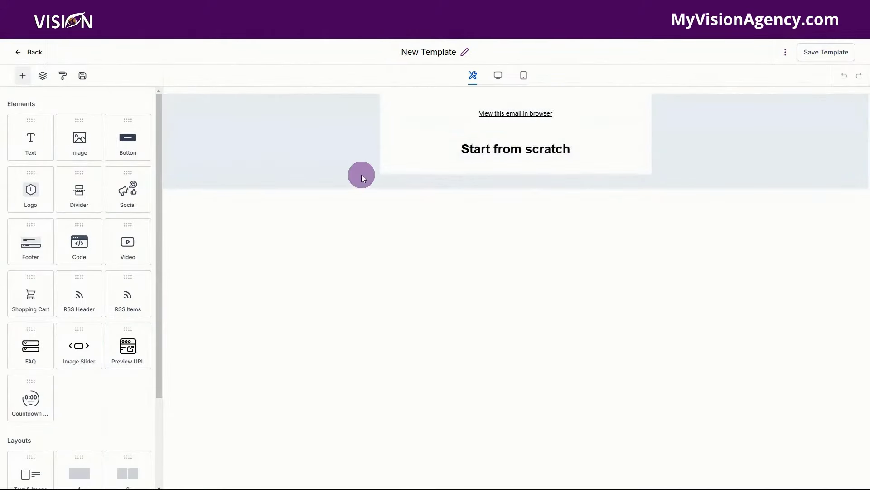
Add a button element below the "Start from scratch" heading and select it for editing.
{"action": "left_click_drag", "start_coordinate": [128, 138], "coordinate": [495, 159]}
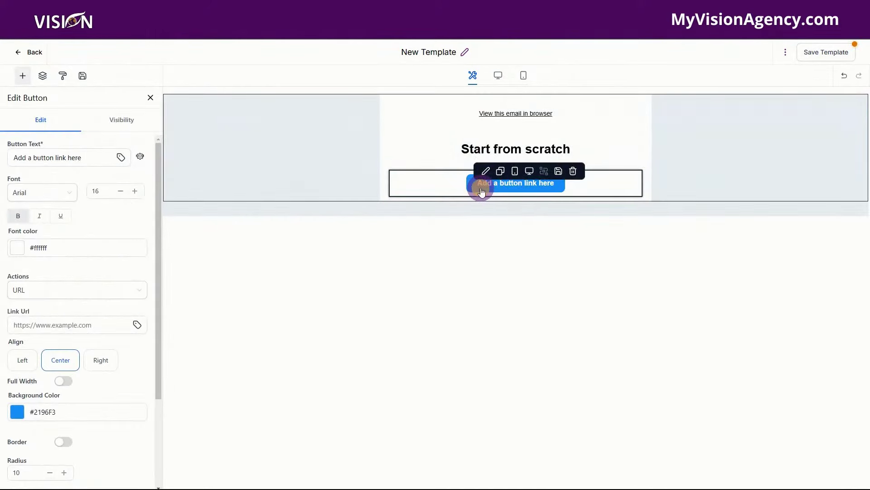
{"action": "left_click", "coordinate": [151, 97]}
{"action": "left_click", "coordinate": [459, 192]}
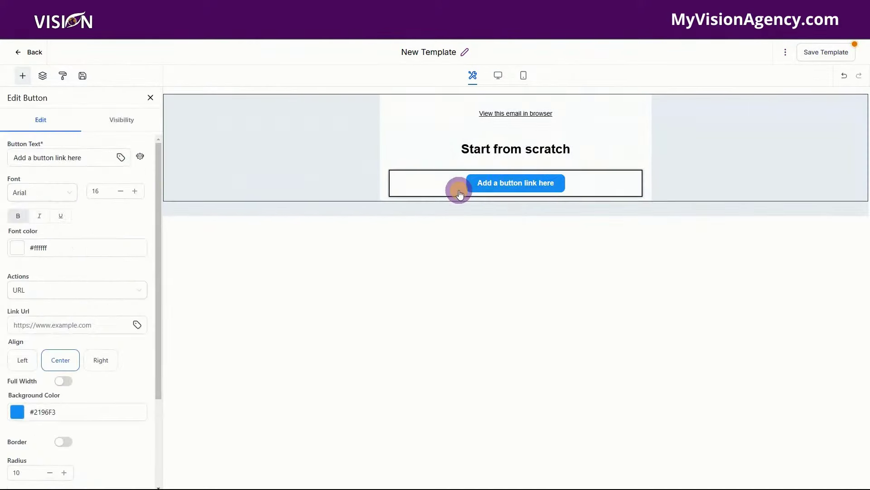
Set the action of the template's button to File.
{"action": "scroll", "coordinate": [68, 299], "scroll_direction": "down", "scroll_amount": 1}
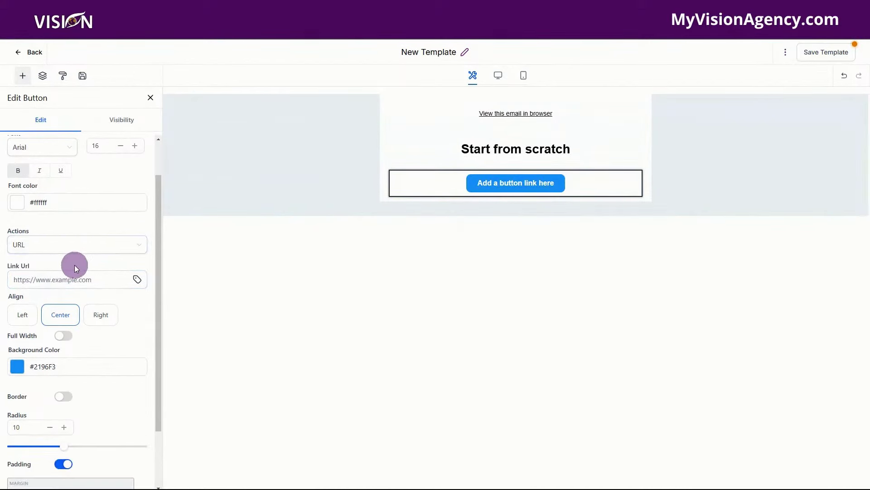
{"action": "left_click", "coordinate": [44, 250]}
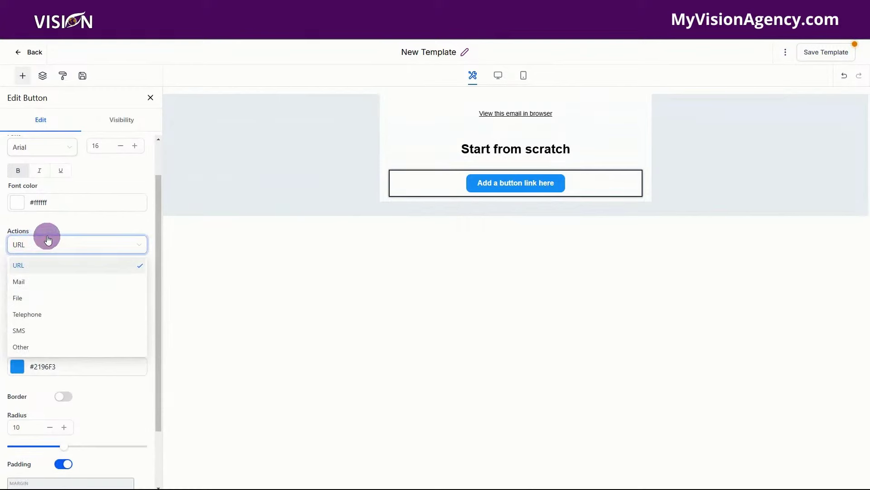
{"action": "left_click", "coordinate": [27, 300]}
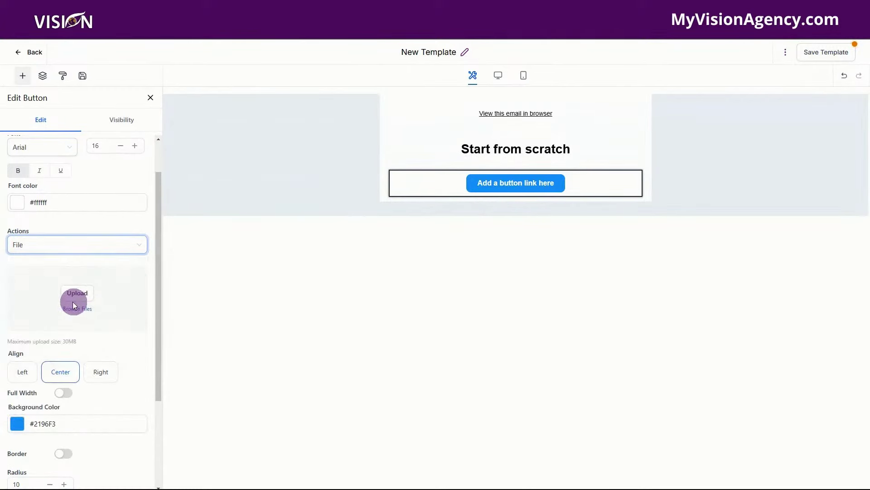
{"action": "left_click", "coordinate": [71, 247]}
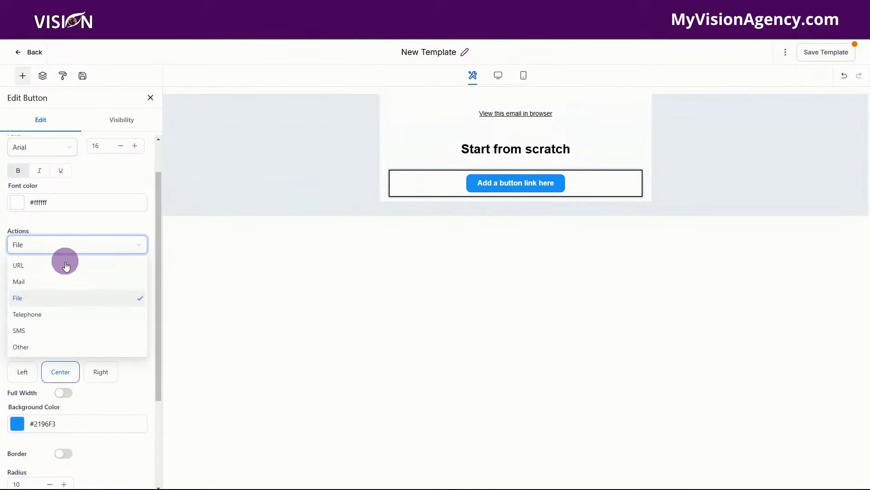
Look through the template's additional options and open the test email form at its subject field.
{"action": "left_click", "coordinate": [785, 52]}
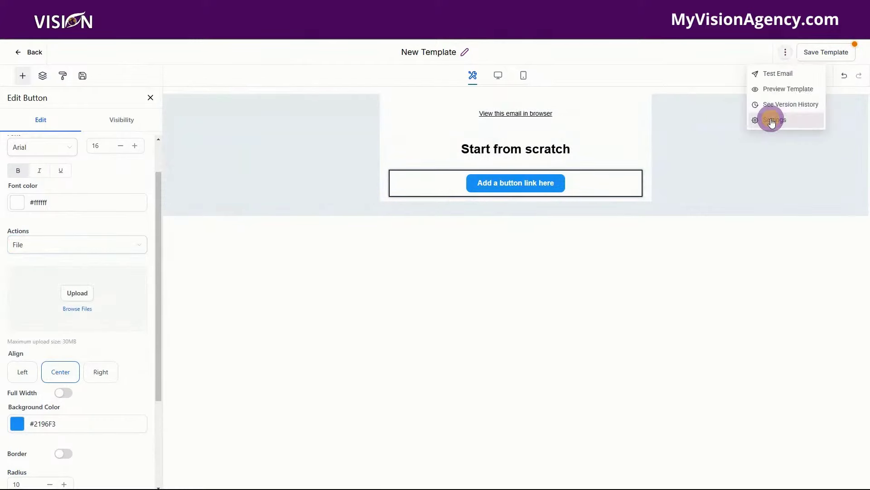
{"action": "left_click", "coordinate": [770, 116]}
{"action": "left_click", "coordinate": [665, 121]}
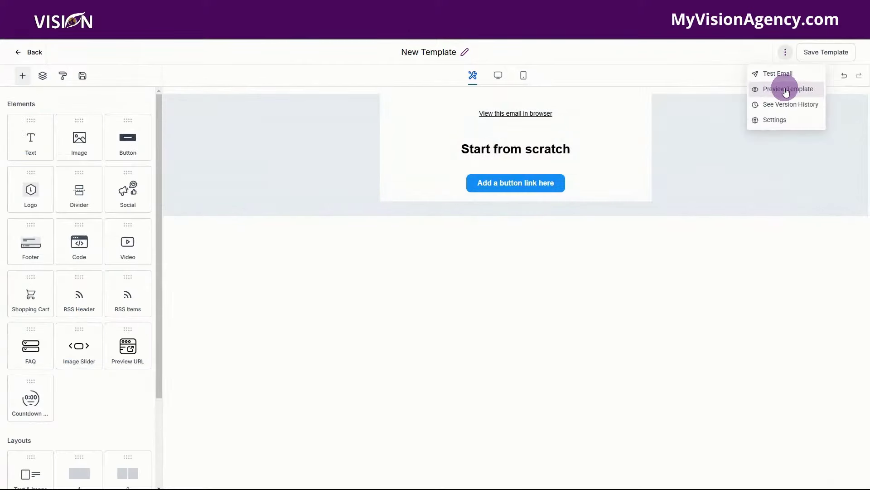
{"action": "left_click", "coordinate": [769, 77]}
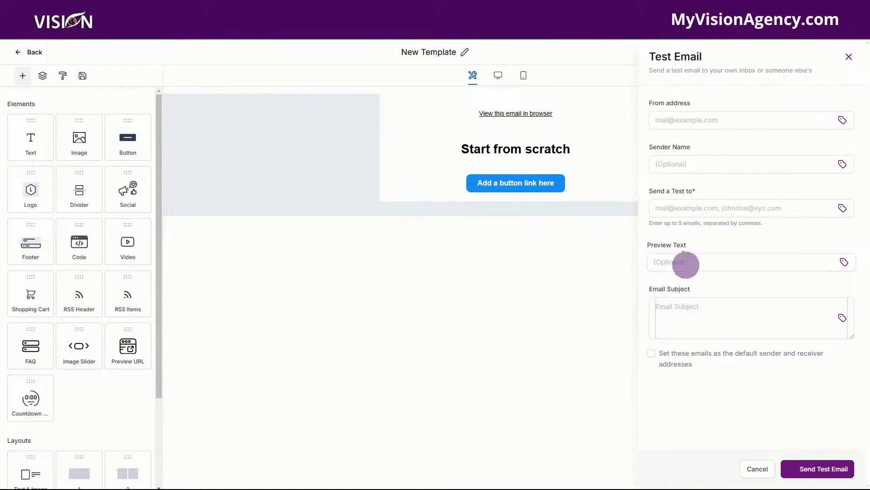
{"action": "left_click", "coordinate": [728, 309]}
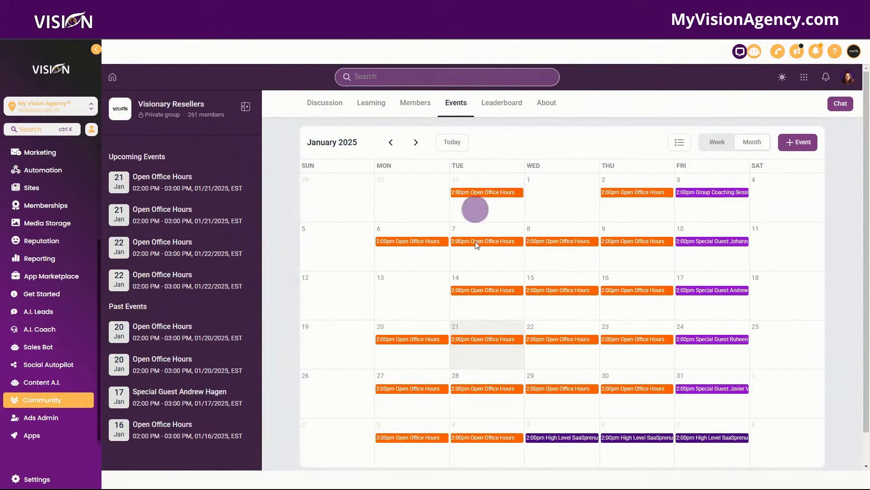
View the January 21 Open Office Hours event in the community calendar and browse the agency website's sign-up options.
{"action": "left_click", "coordinate": [484, 341]}
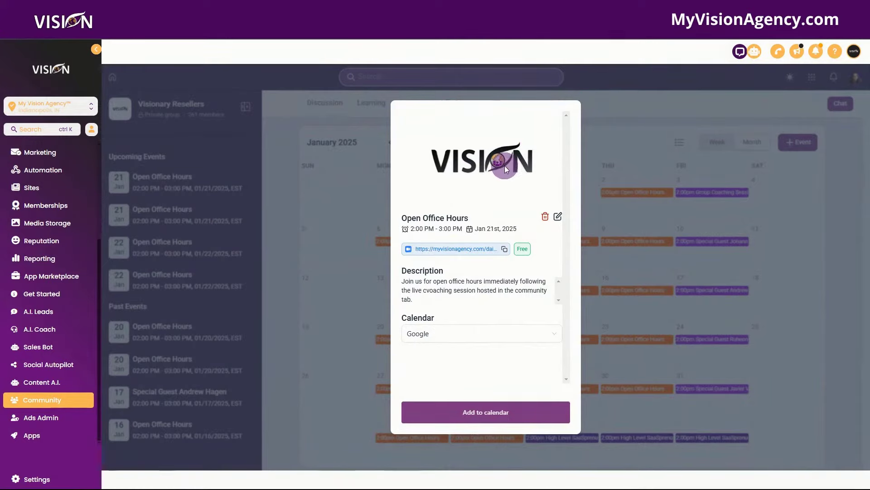
{"action": "left_click", "coordinate": [614, 96]}
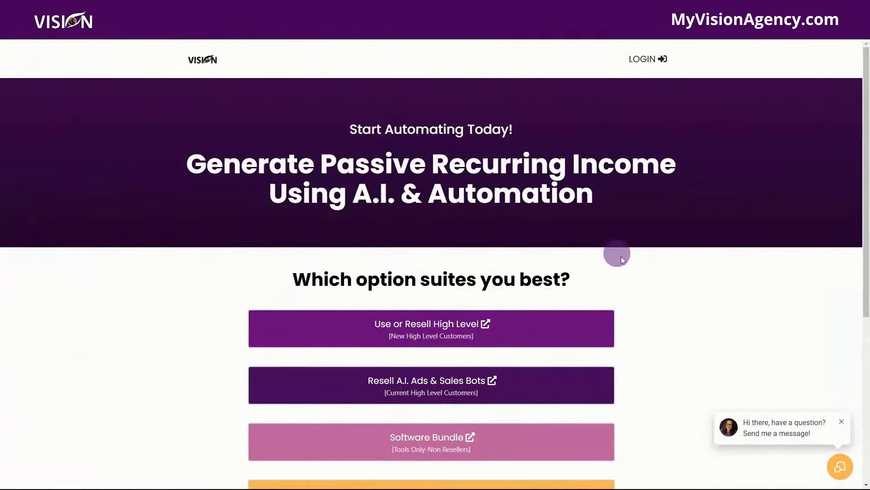
{"action": "scroll", "coordinate": [622, 258], "scroll_direction": "down", "scroll_amount": 3}
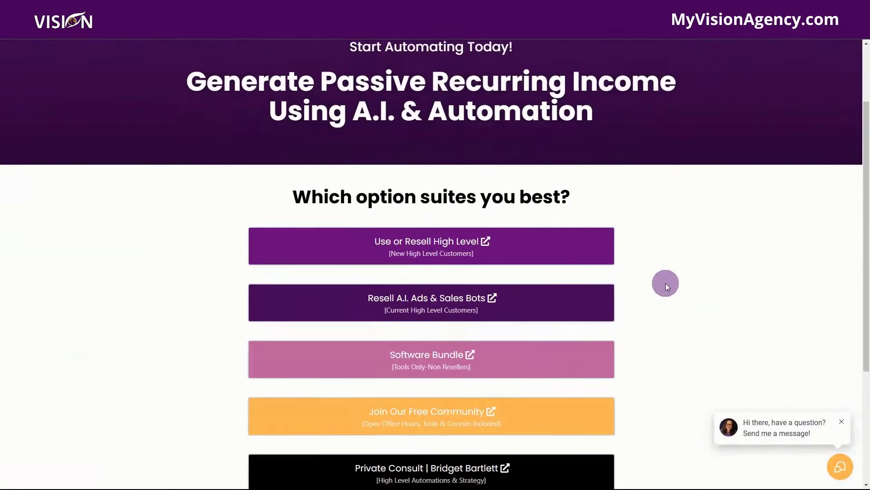